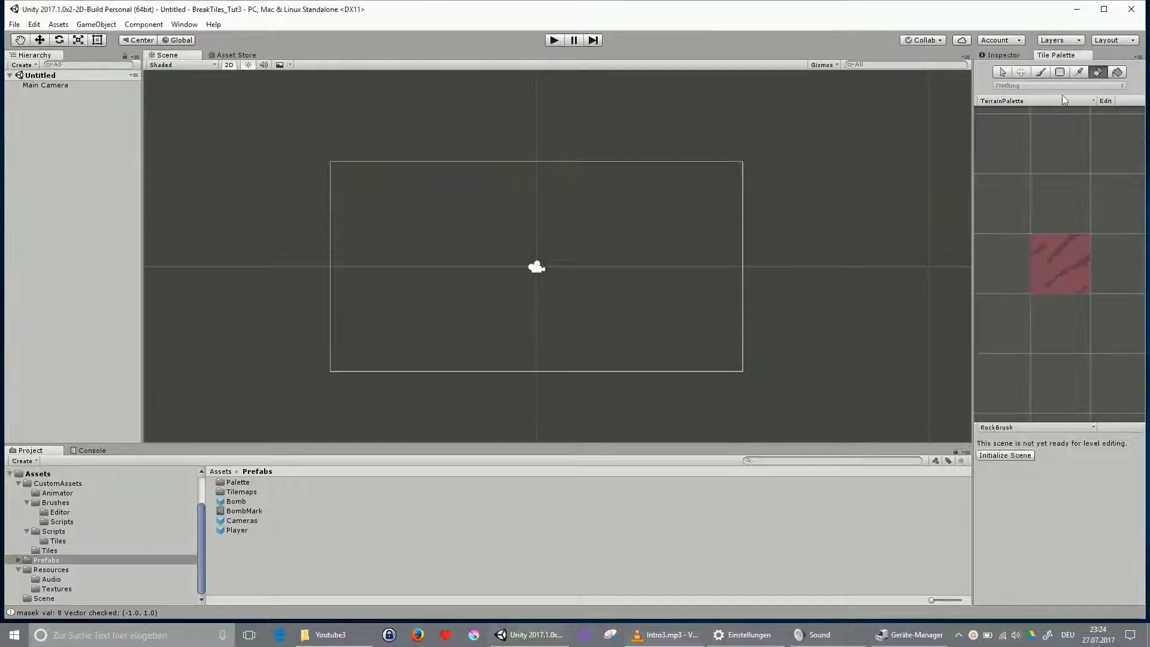
Initialize the scene for level editing and box-fill a large rectangle of rock tiles on the RockMap around the player.
click(1015, 455)
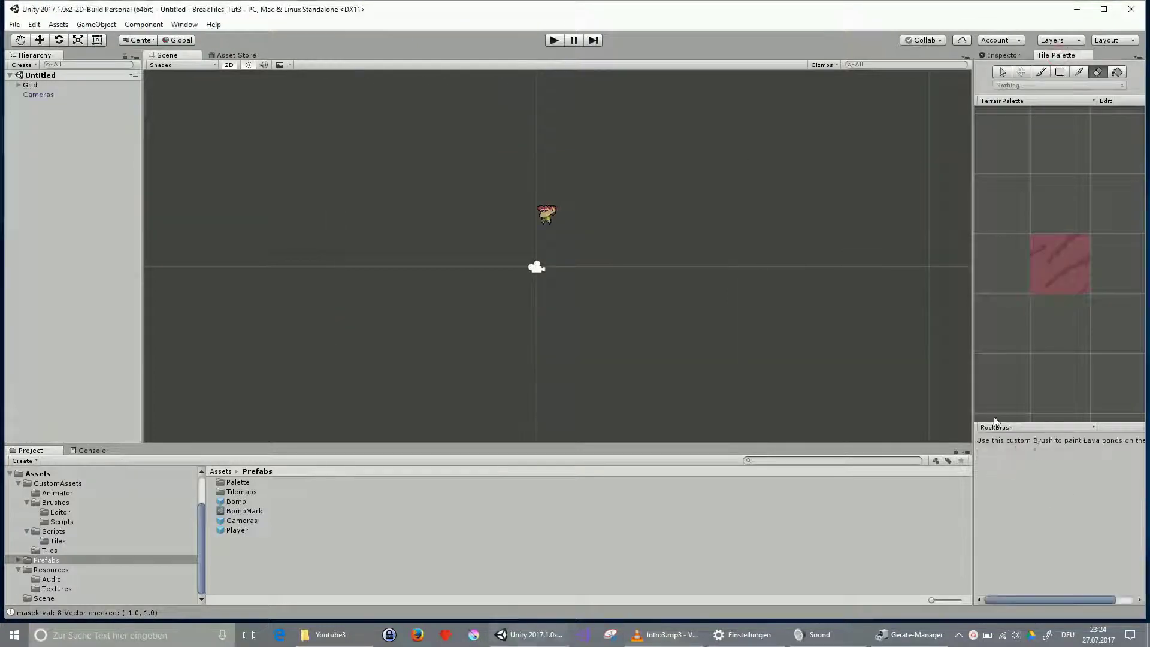
click(18, 85)
click(46, 104)
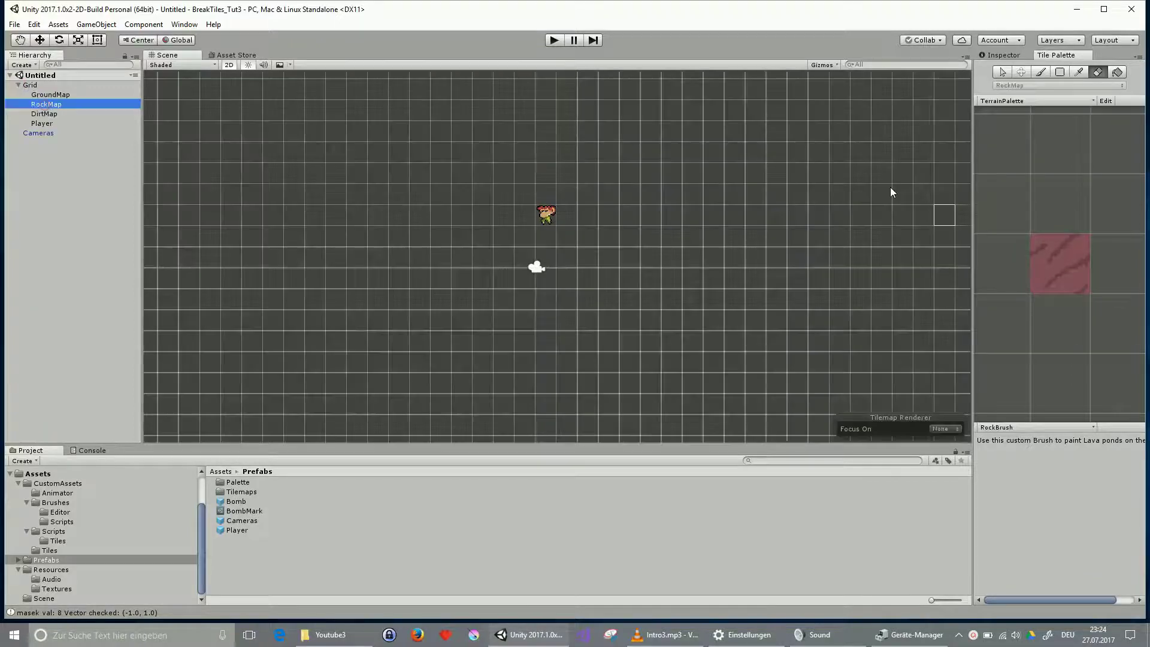
key(u)
drag(270, 113, 835, 401)
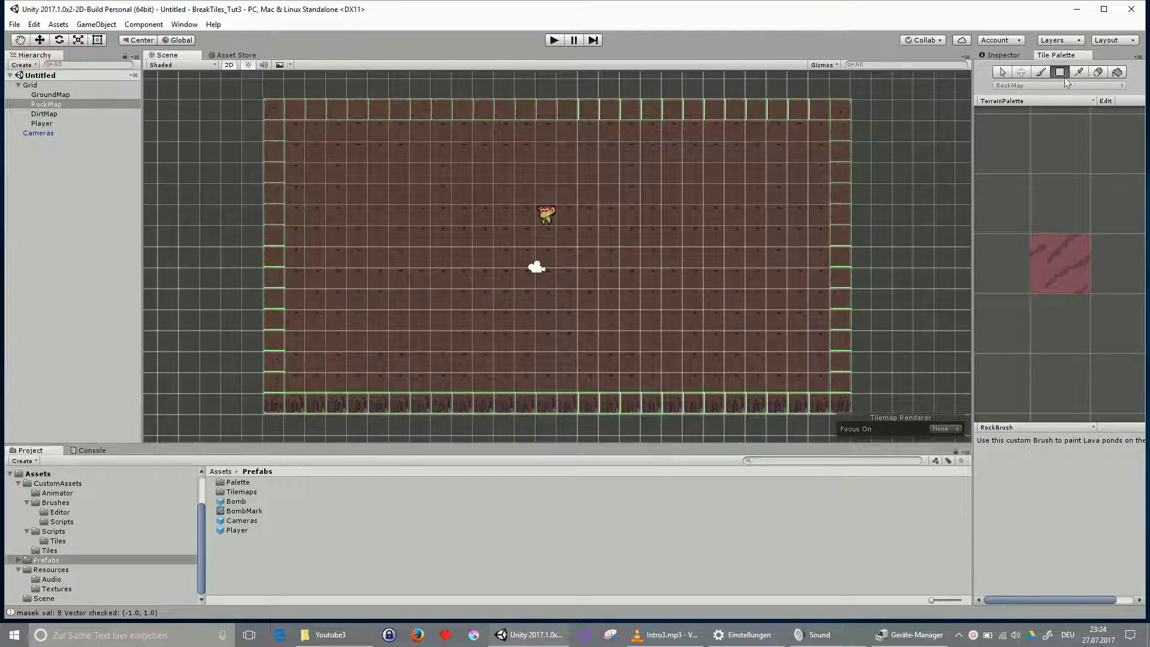
Erase winding, connected corridors through the rock rectangle on the RockMap to form a cave maze around the player.
click(1093, 73)
mouse_move(541, 231)
mouse_down()
mouse_move(542, 306)
mouse_move(483, 323)
mouse_move(318, 295)
mouse_move(357, 187)
mouse_move(485, 216)
mouse_up()
scroll(574, 278, up, 4)
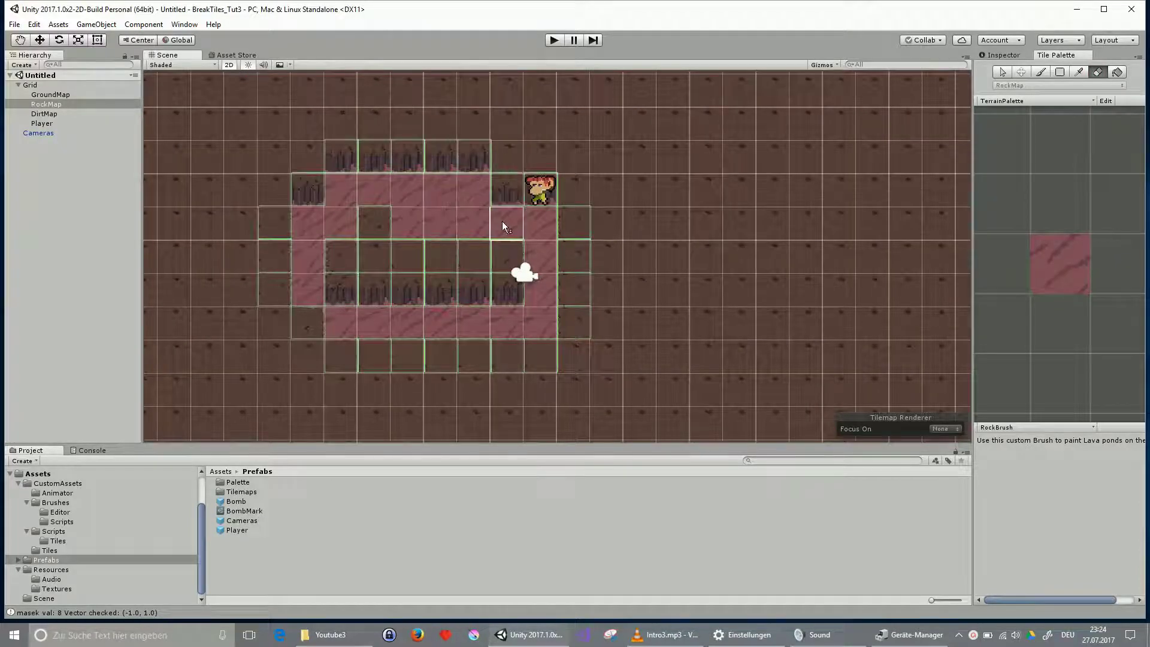
mouse_move(601, 248)
mouse_down()
mouse_move(570, 220)
mouse_move(719, 218)
mouse_move(777, 177)
mouse_move(798, 337)
mouse_move(638, 406)
mouse_move(661, 397)
mouse_move(621, 369)
mouse_move(583, 310)
mouse_up()
scroll(661, 397, down, 2)
mouse_move(559, 392)
mouse_down()
mouse_move(386, 408)
mouse_move(308, 347)
mouse_move(272, 245)
mouse_move(291, 182)
mouse_move(418, 142)
mouse_move(542, 124)
mouse_move(796, 119)
mouse_move(891, 249)
mouse_move(882, 386)
mouse_move(777, 440)
mouse_up()
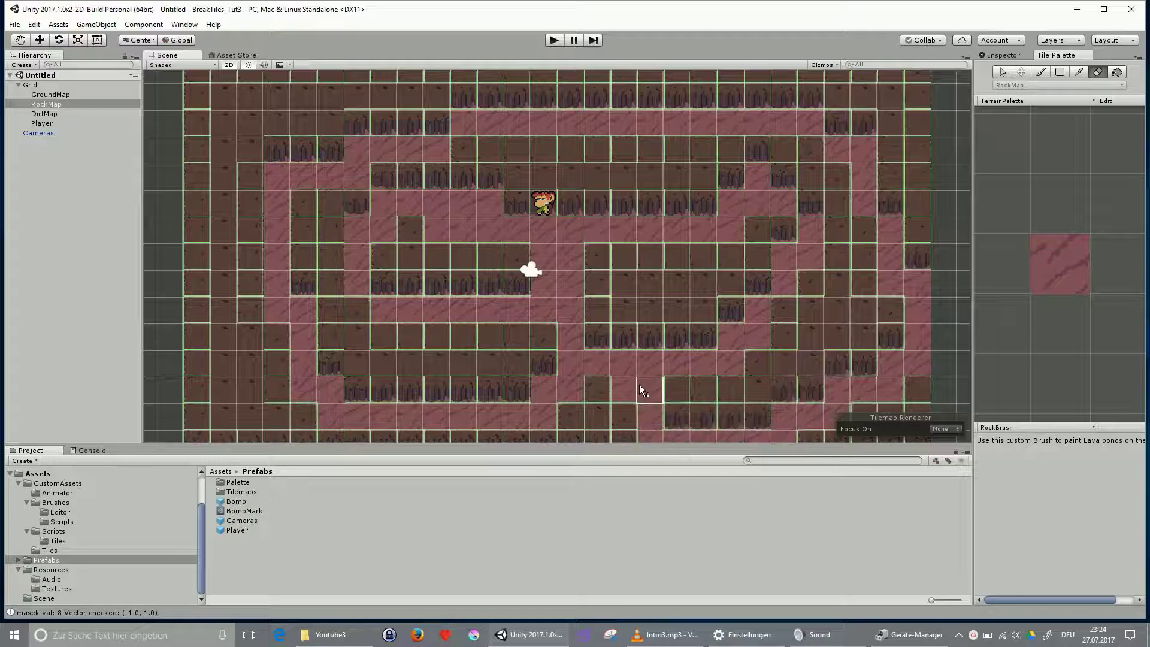
scroll(678, 312, up, 2)
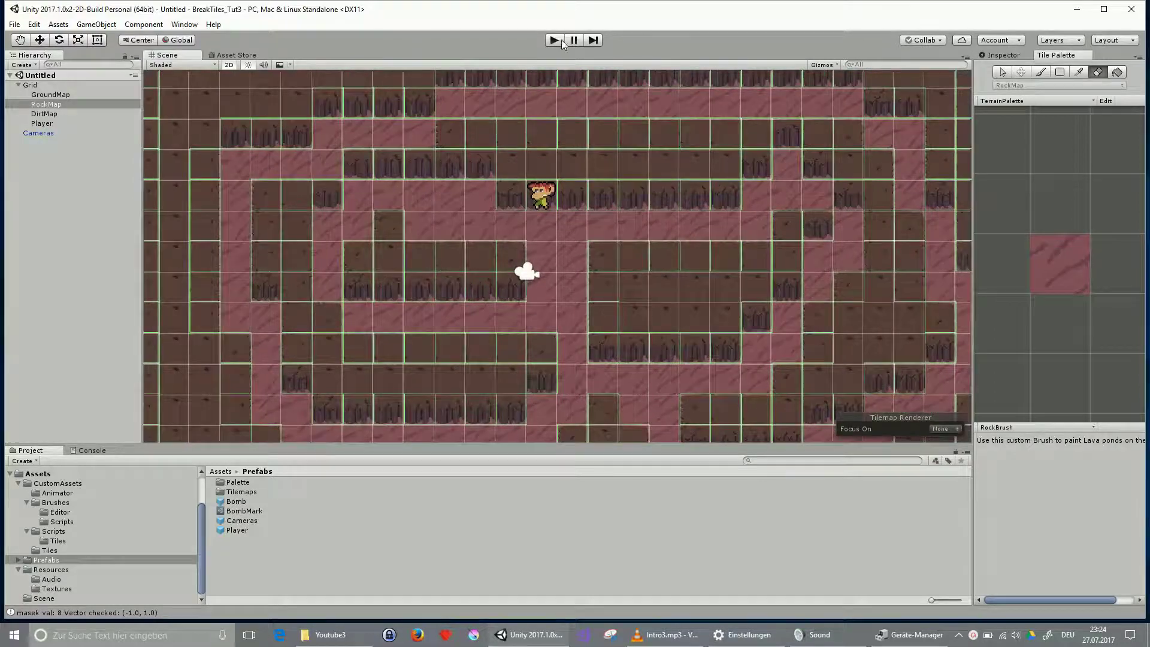
Run the game in an enlarged Game view, walk the player along the corridors and drop a first bomb.
click(554, 39)
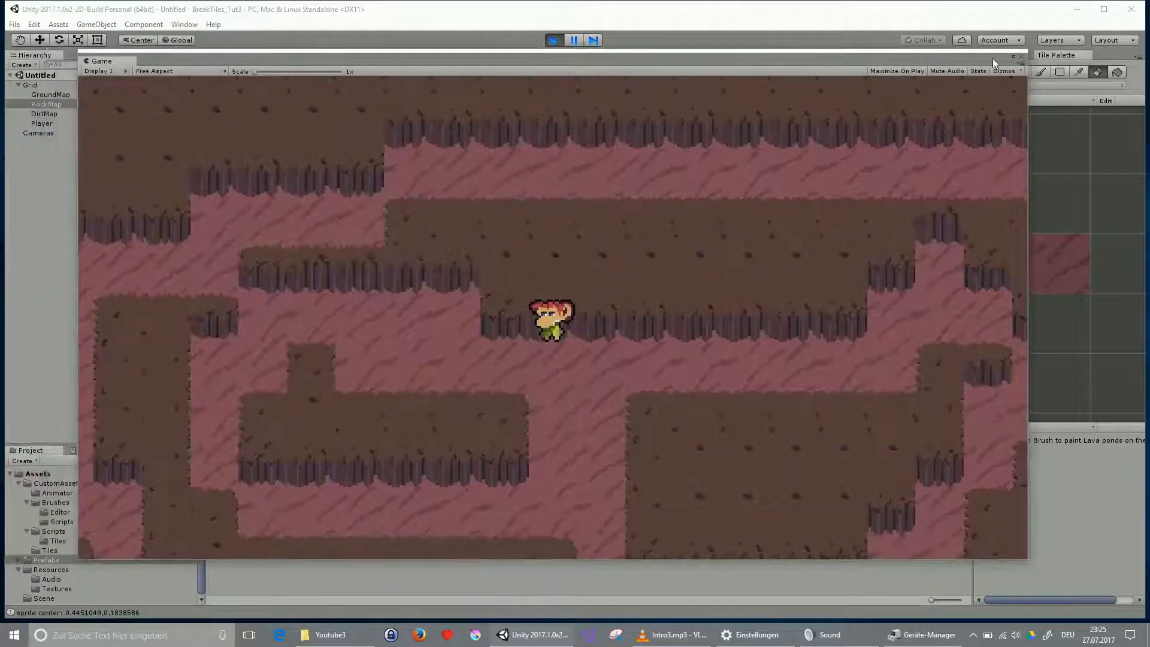
drag(1015, 55, 1107, 5)
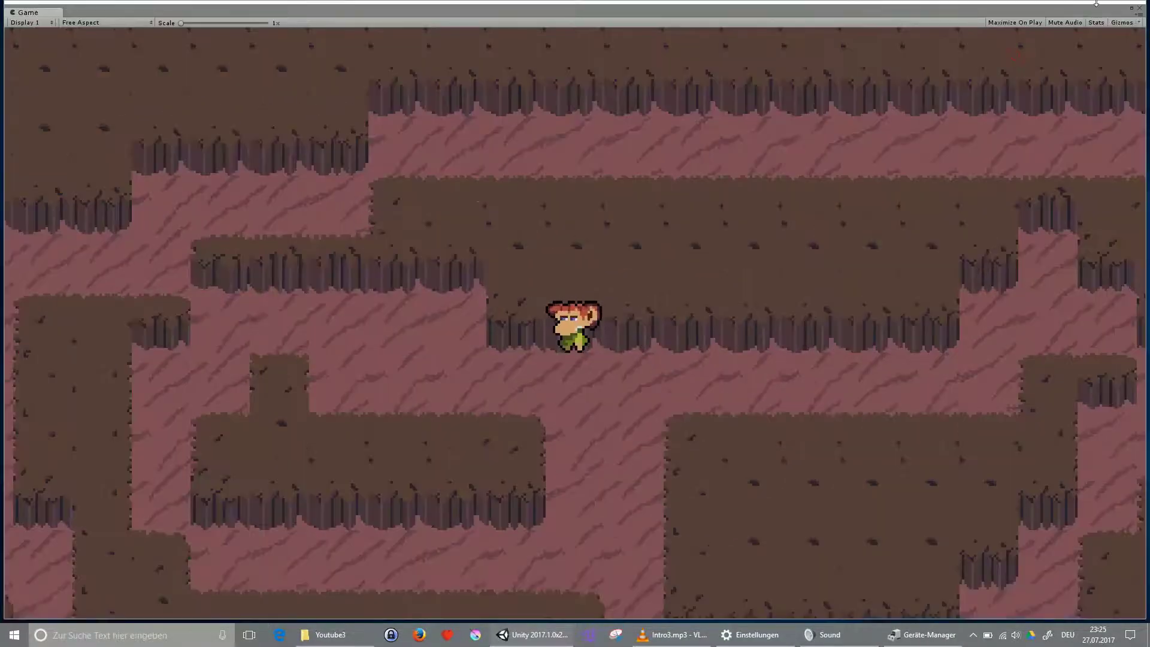
key(Left)
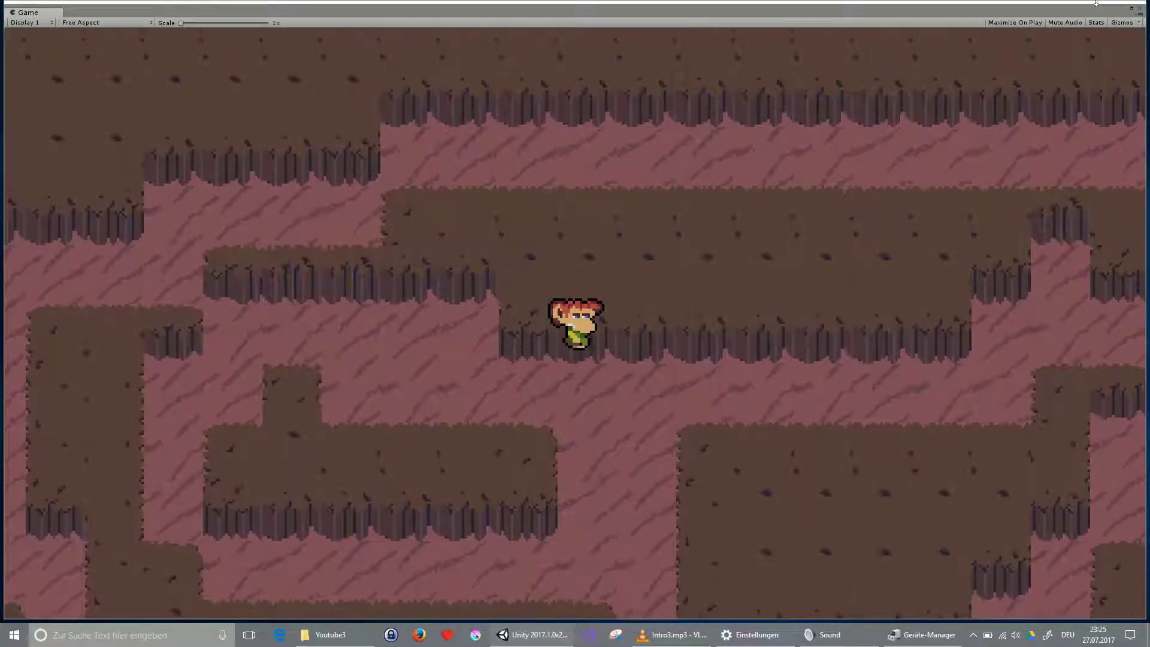
key(Down)
key(Left)
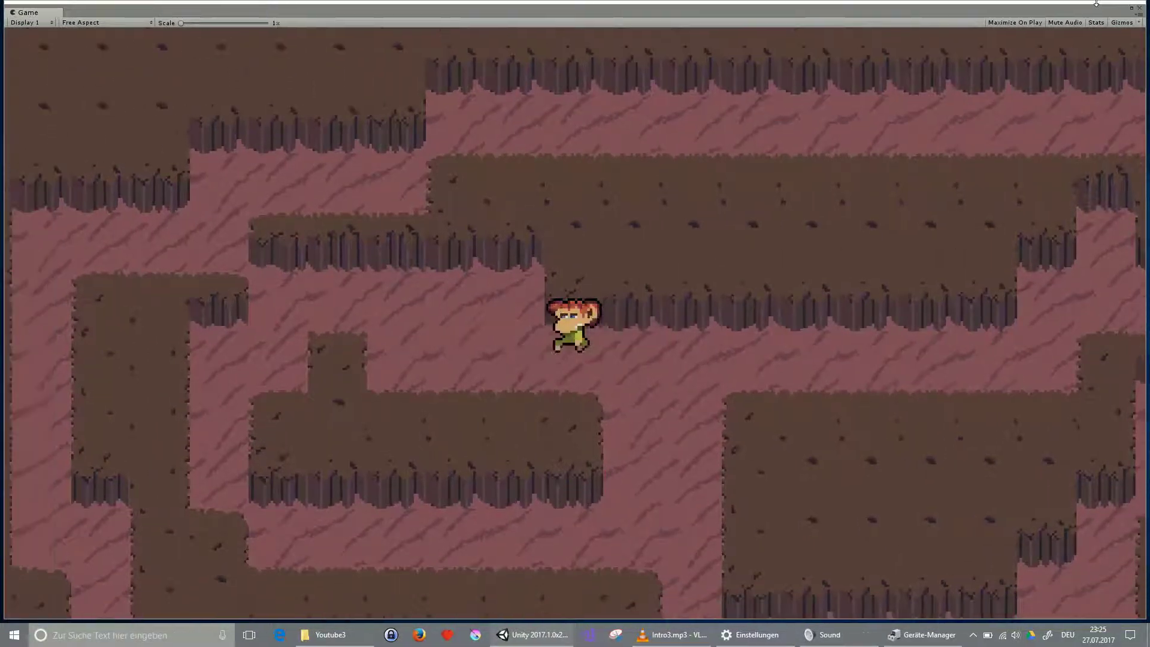
key(Right)
key(Down)
key(space)
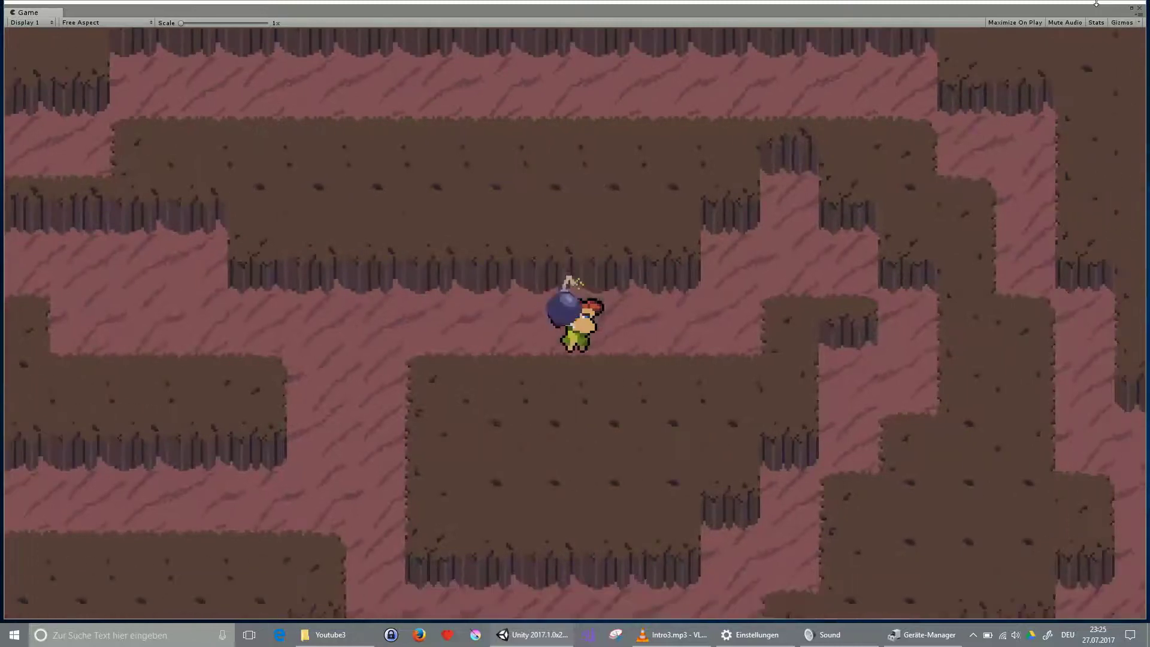
Walk the player through the western corridors of the cave and drop several bombs to test destroying the rock walls.
key(Left)
key(Left)
key(Down)
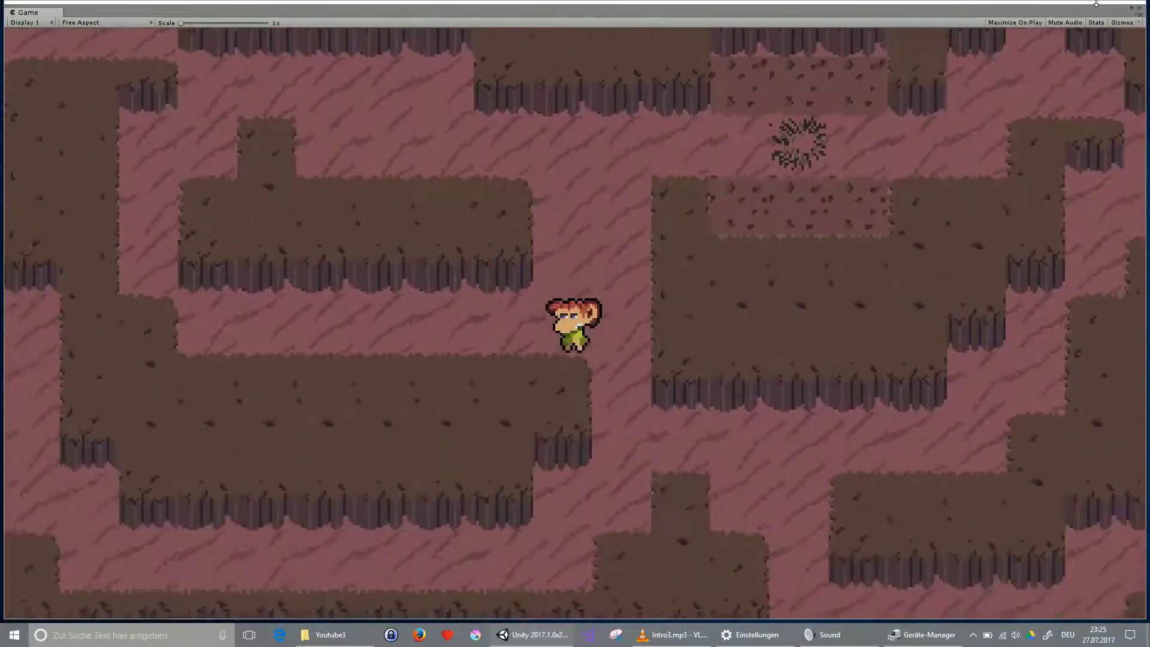
key(Left)
key(Up)
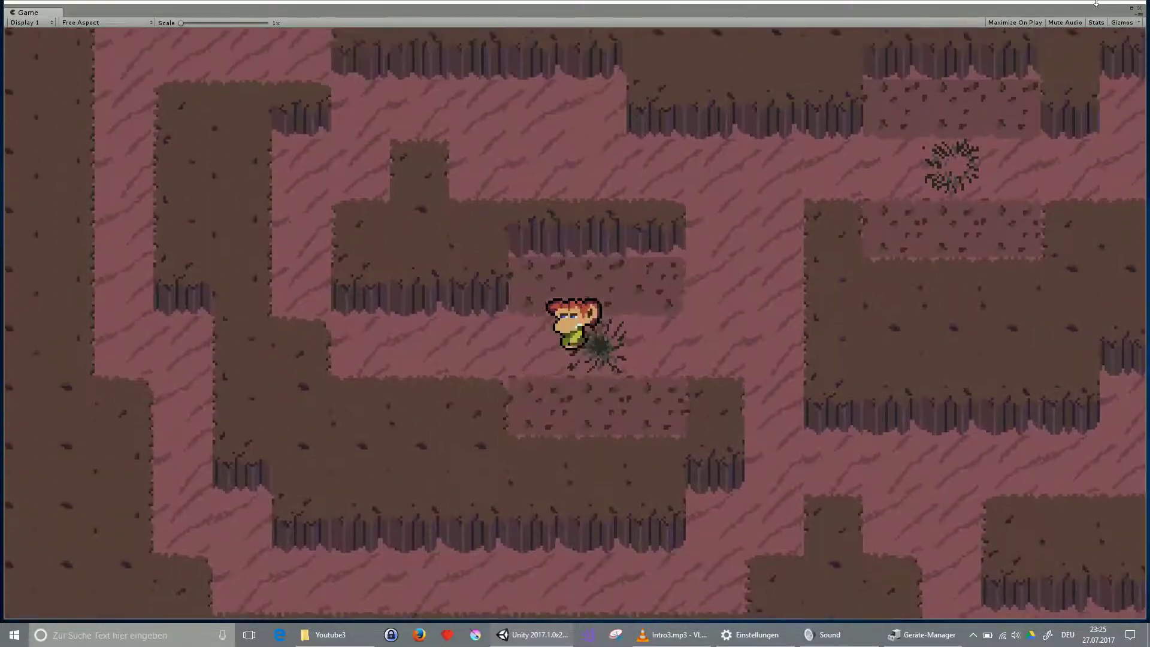
key(space)
key(Up)
key(Left)
key(space)
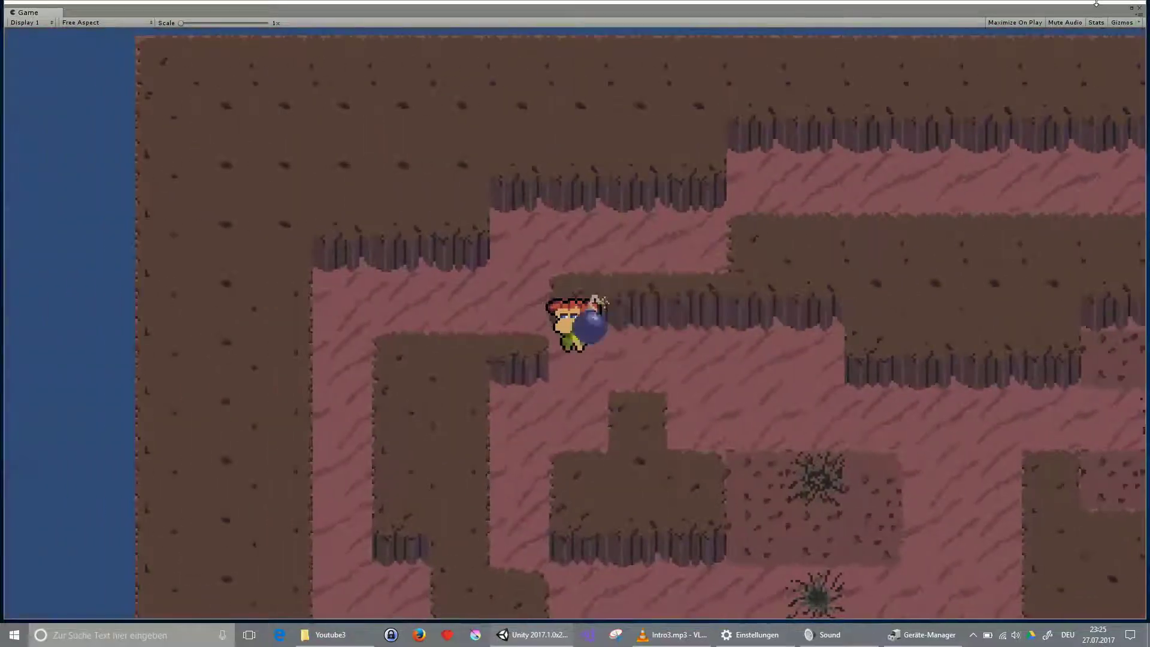
key(Down)
key(space)
key(Up)
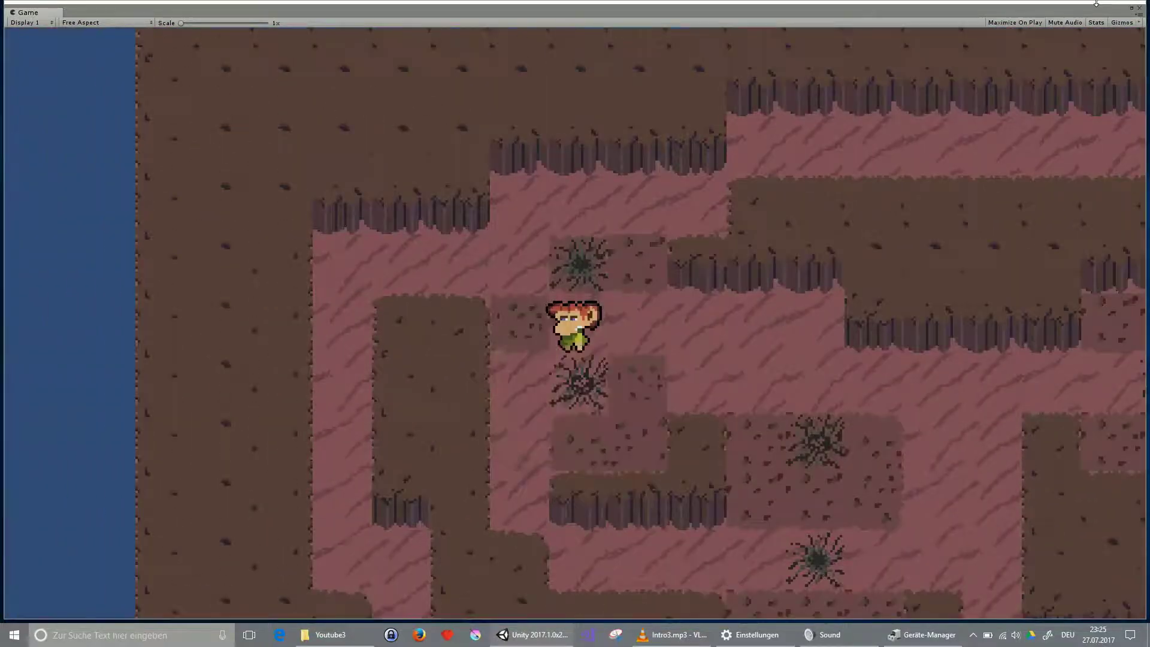
Test further bombs along the eastern corridors and walk the player up through the blasted rock to the northeast corner.
key(Right)
key(Down)
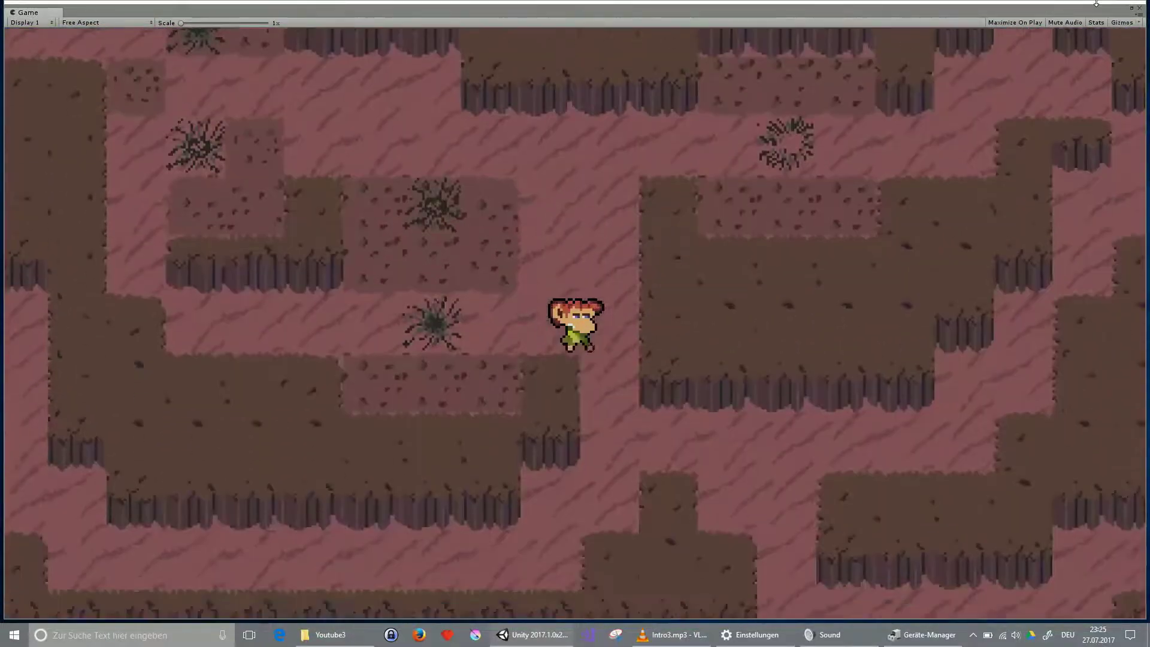
key(Up)
key(Right)
key(Down)
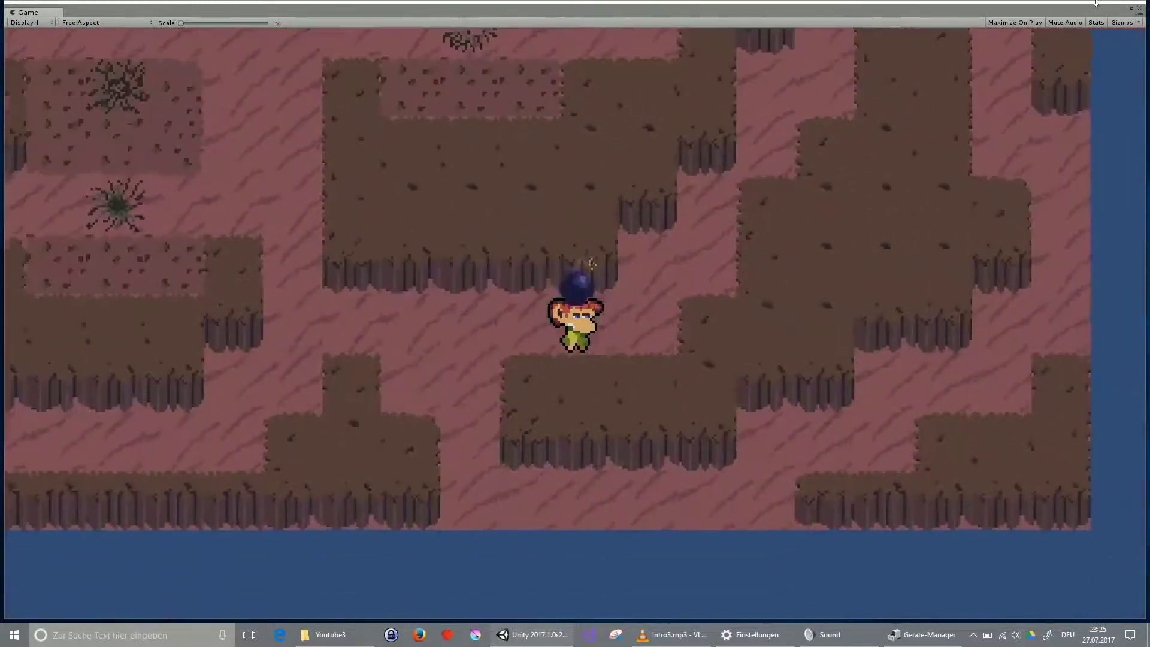
key(Right)
key(Up)
key(space)
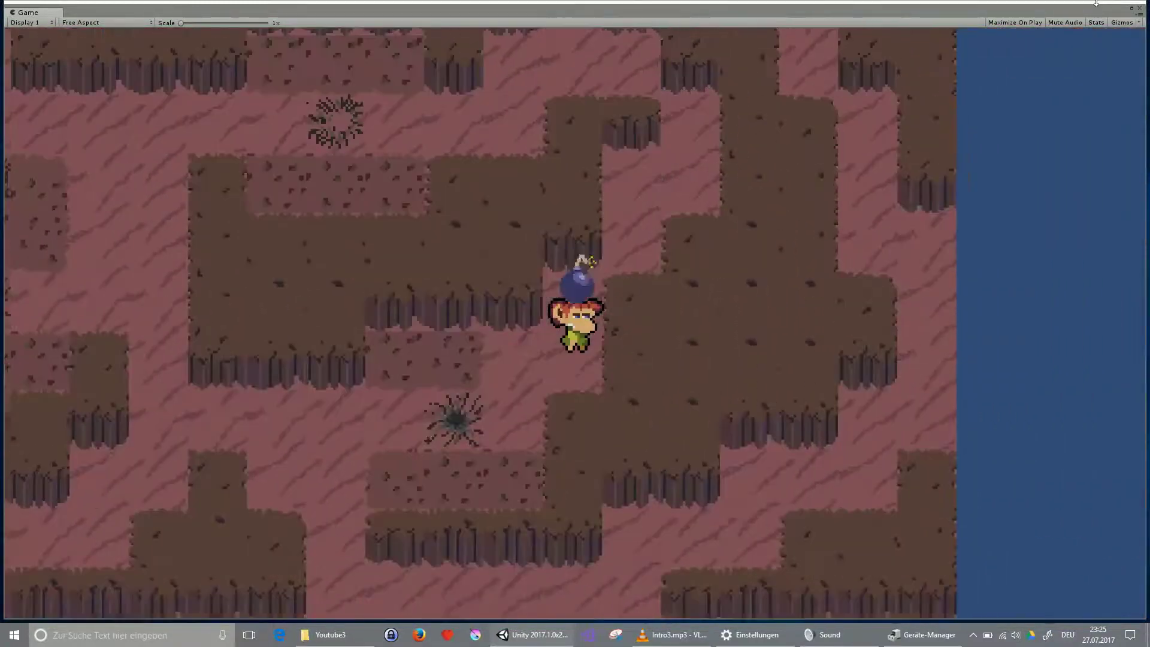
key(Right)
key(Up)
key(space)
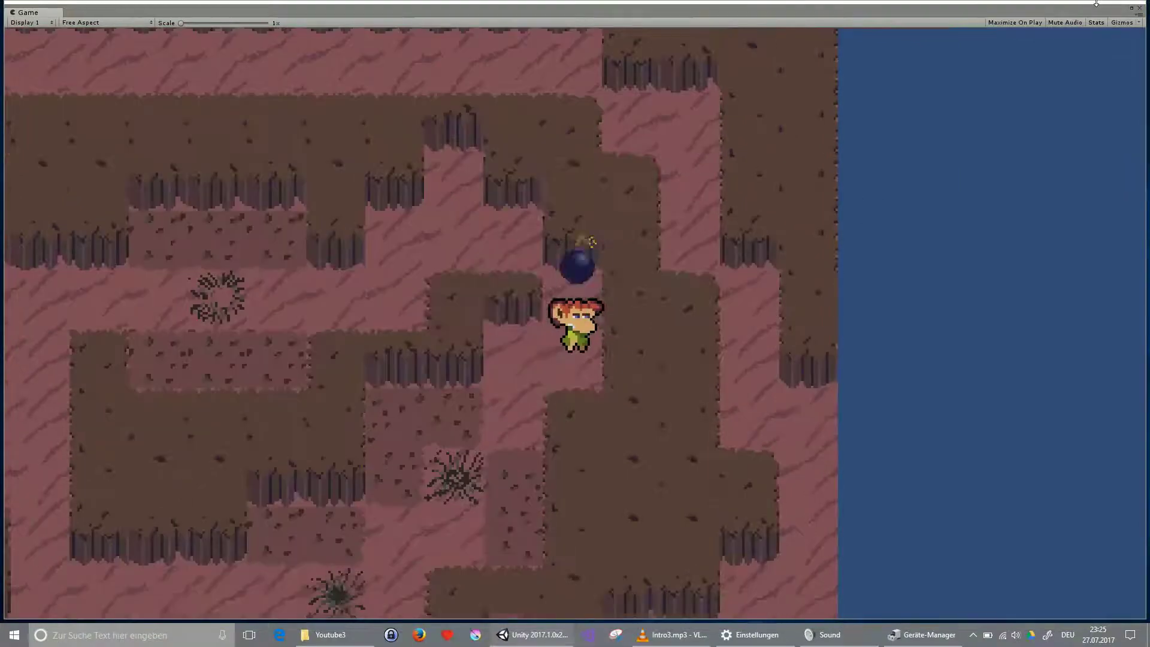
key(Up)
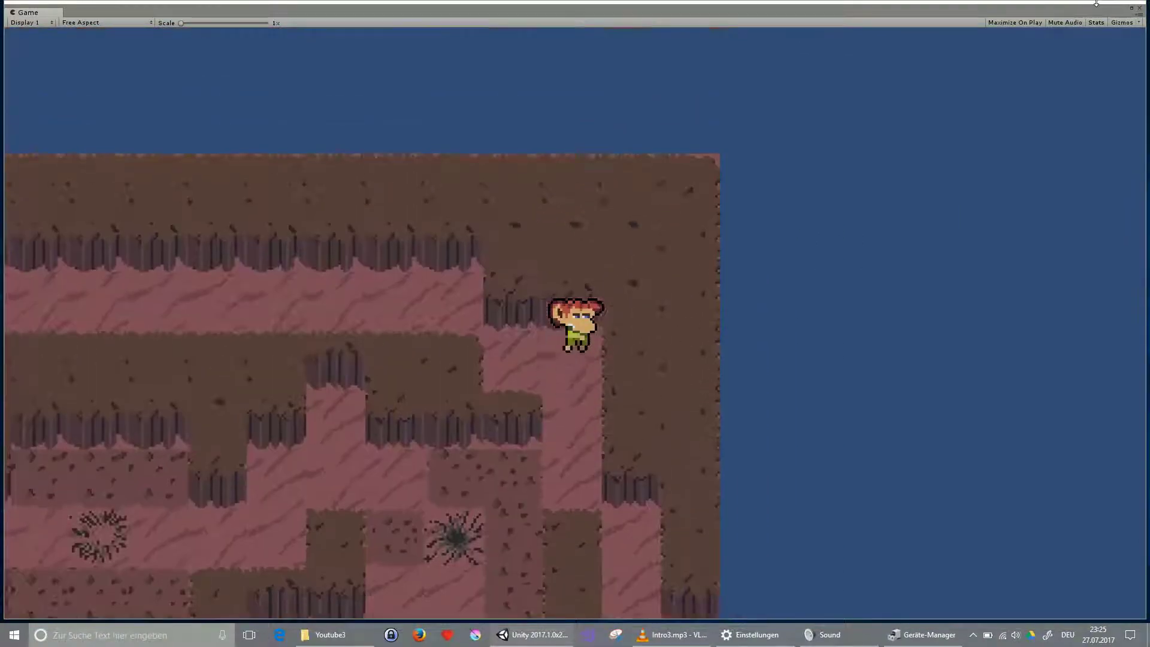
key(Down)
key(Up)
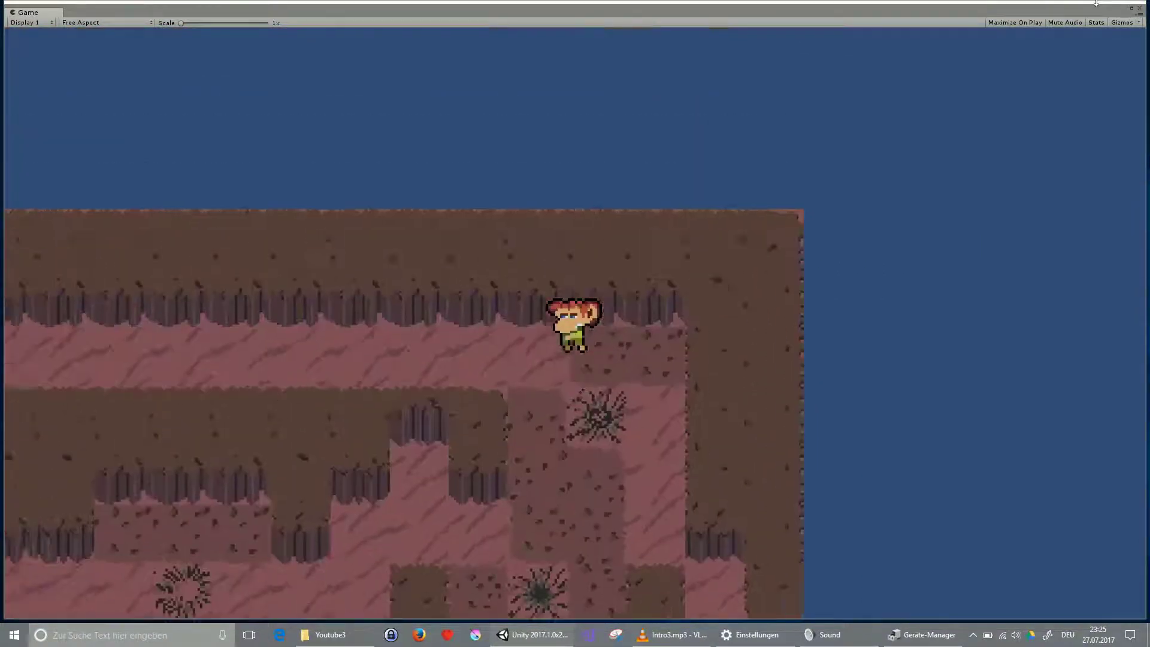
key(Left)
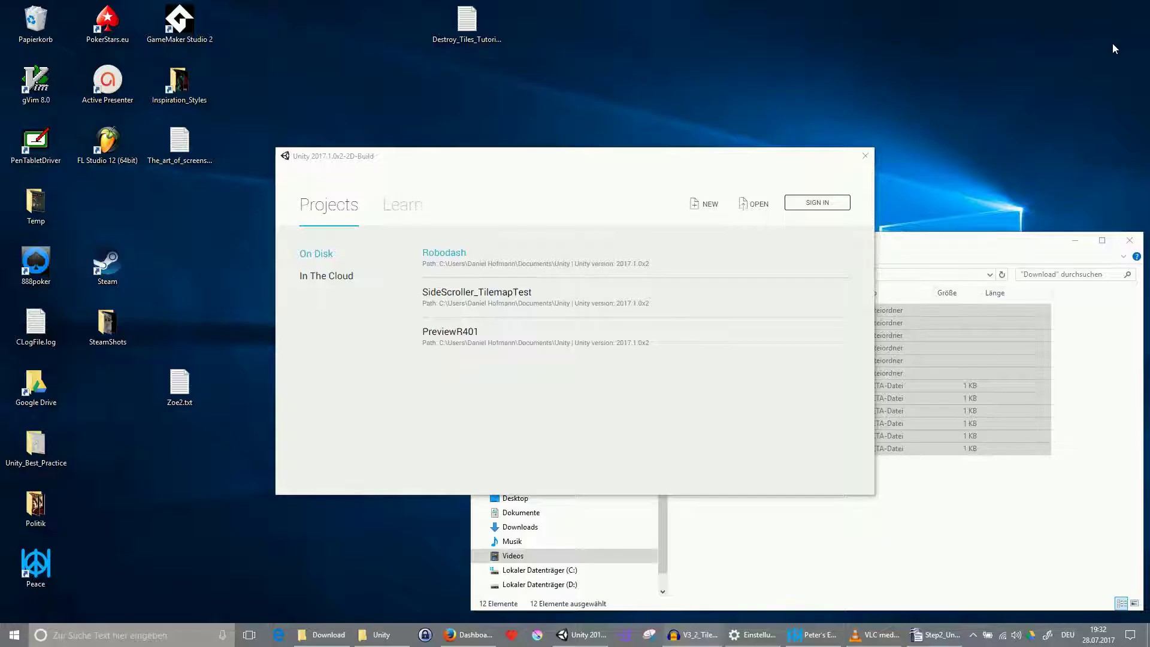
Create a new 2D project named DestroyTiles.
click(710, 204)
click(477, 363)
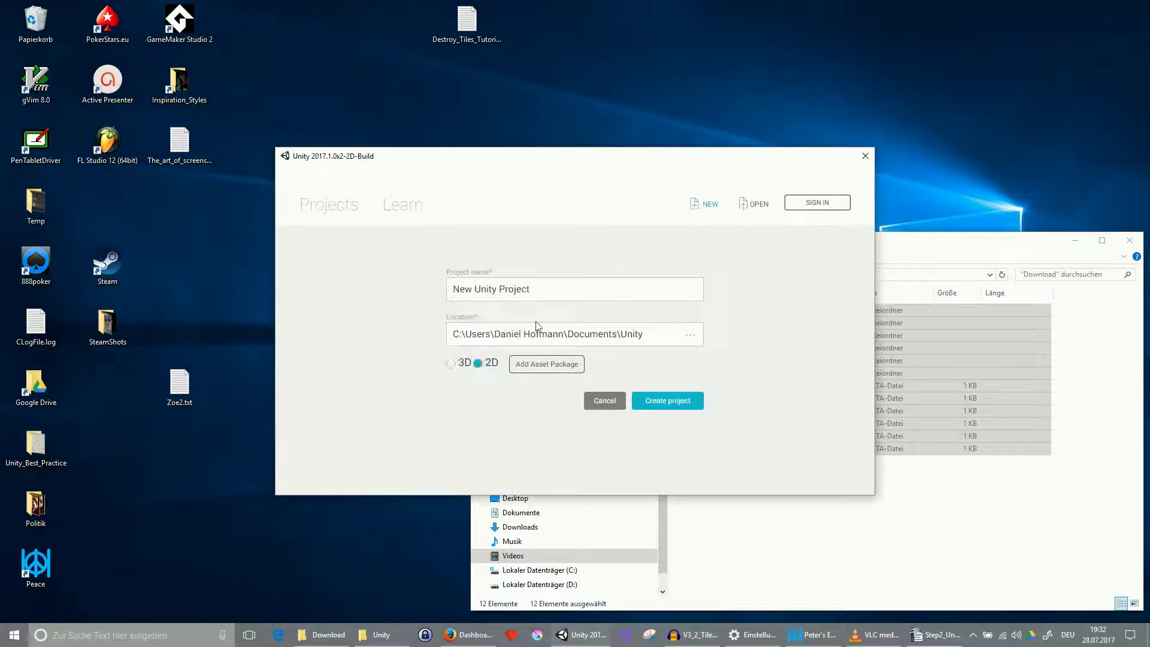
triple_click(550, 294)
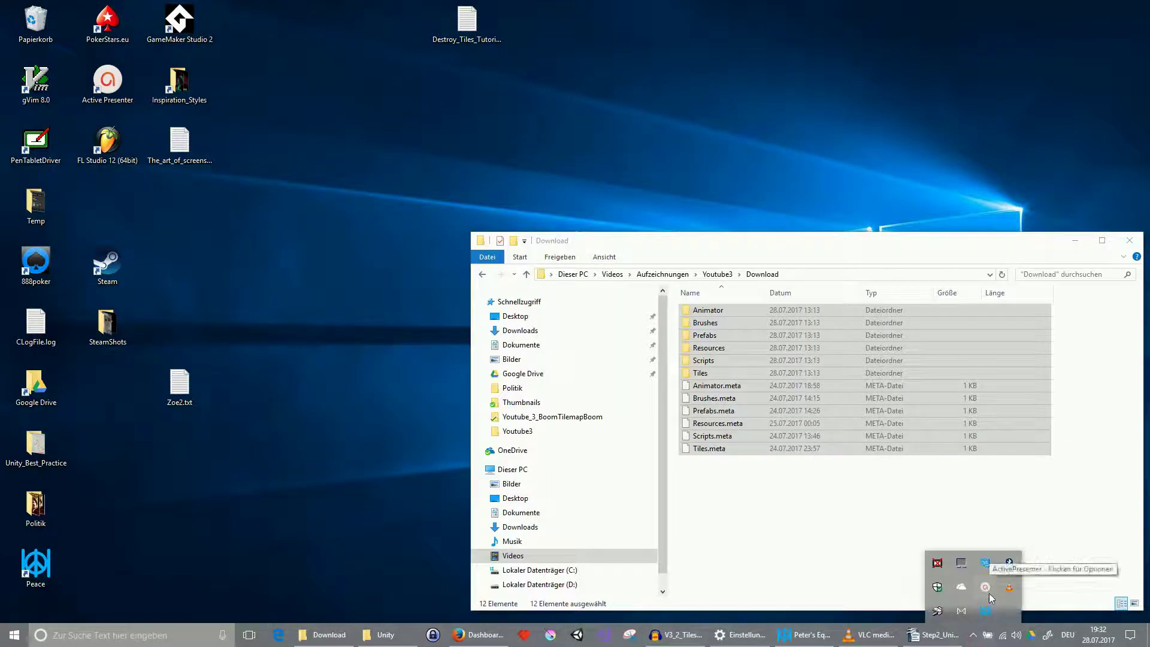
click(989, 594)
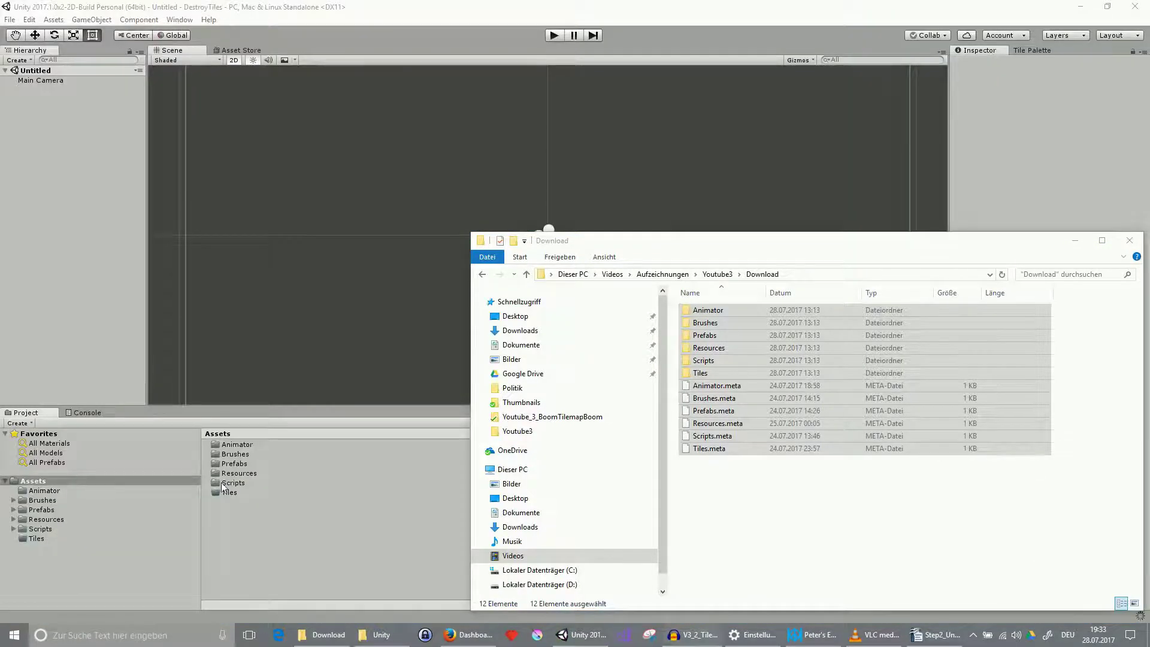
Check the asset types available for creation for the custom brush and tile entries.
click(60, 21)
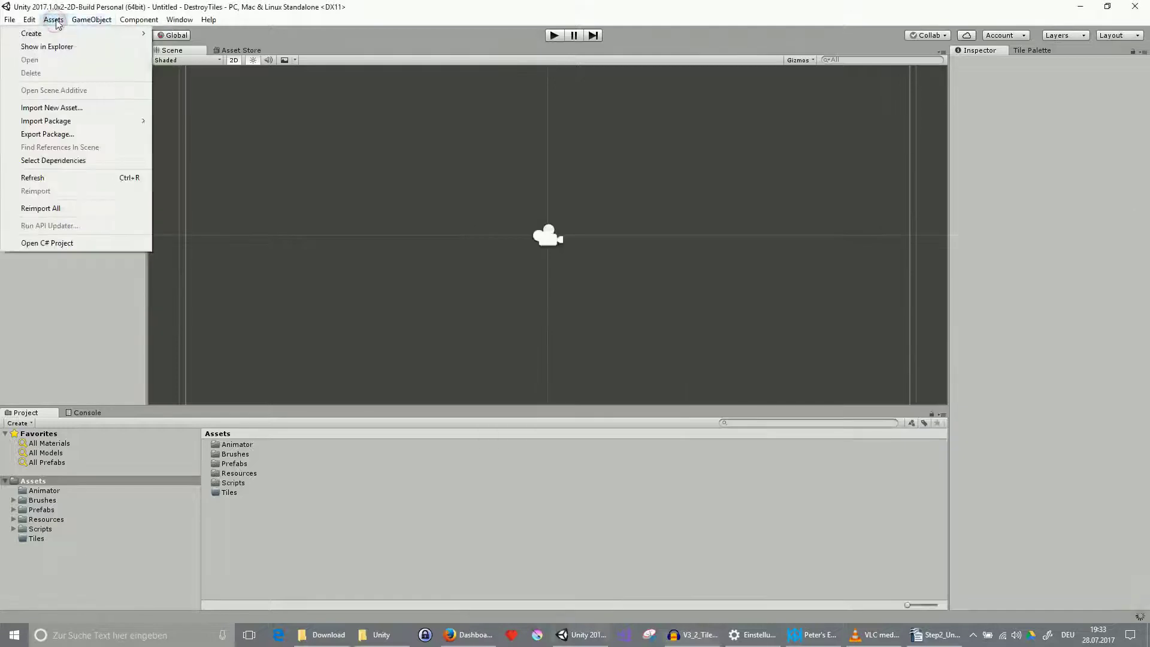
right_click(296, 508)
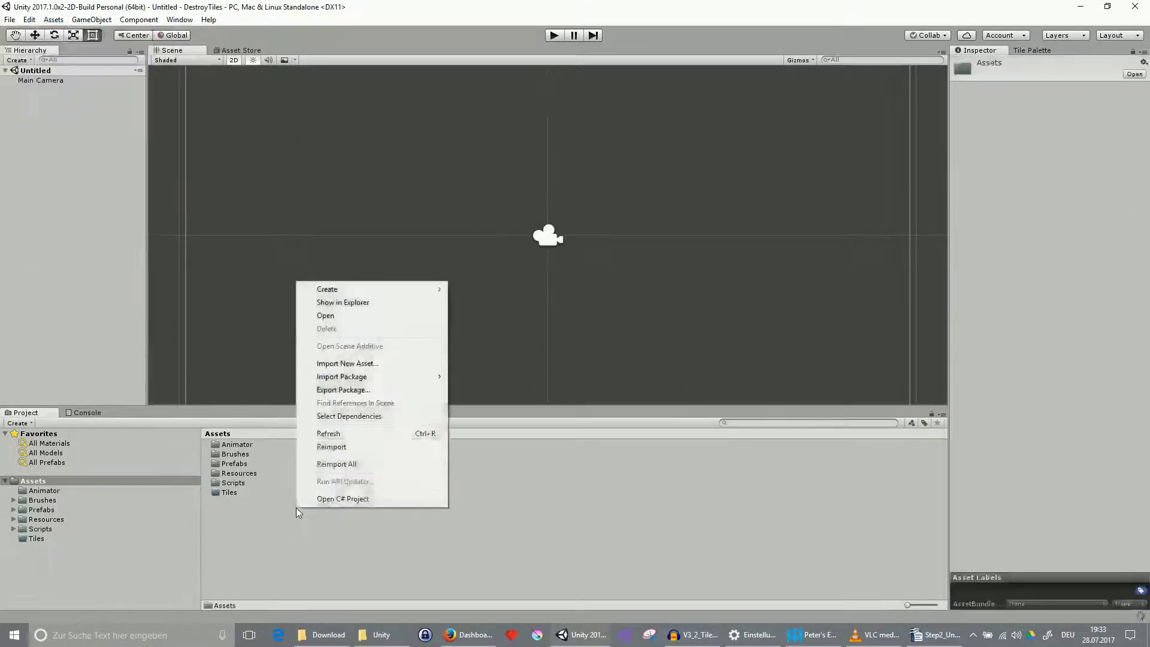
click(376, 566)
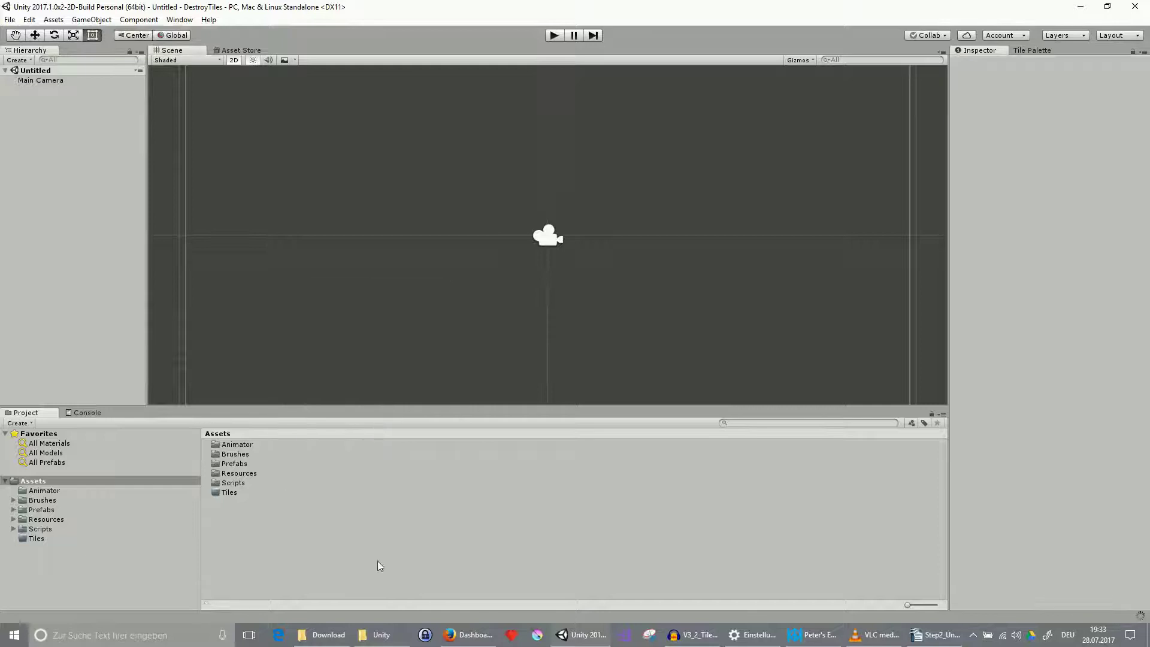
click(60, 22)
mouse_move(90, 33)
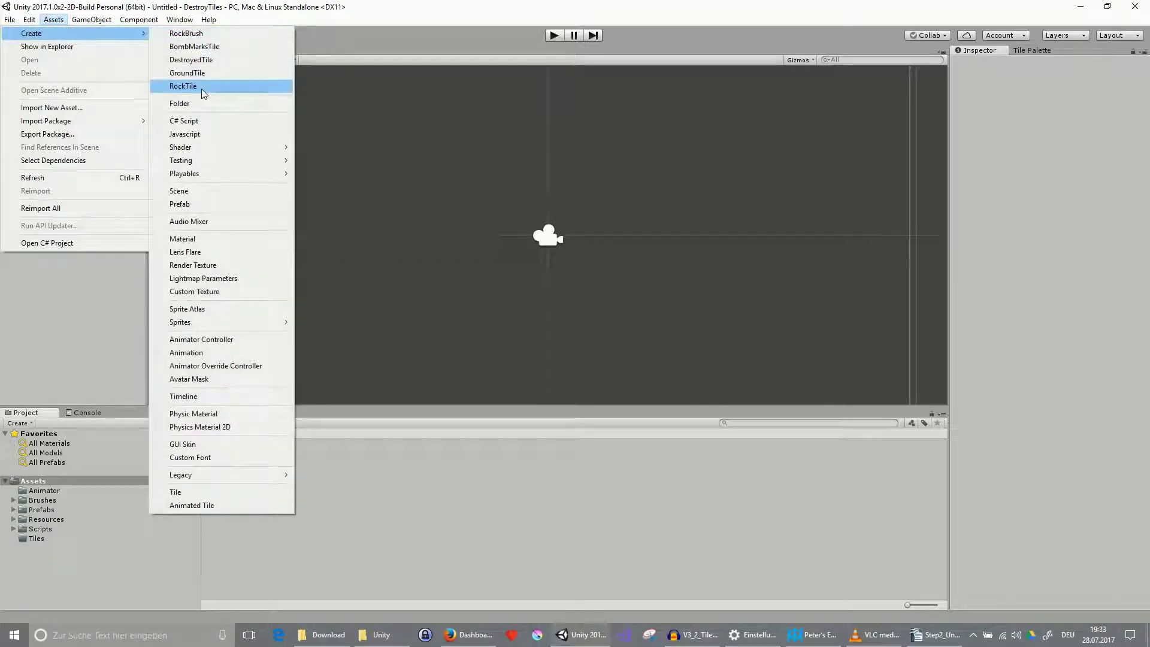
Refresh the project's assets.
right_click(385, 514)
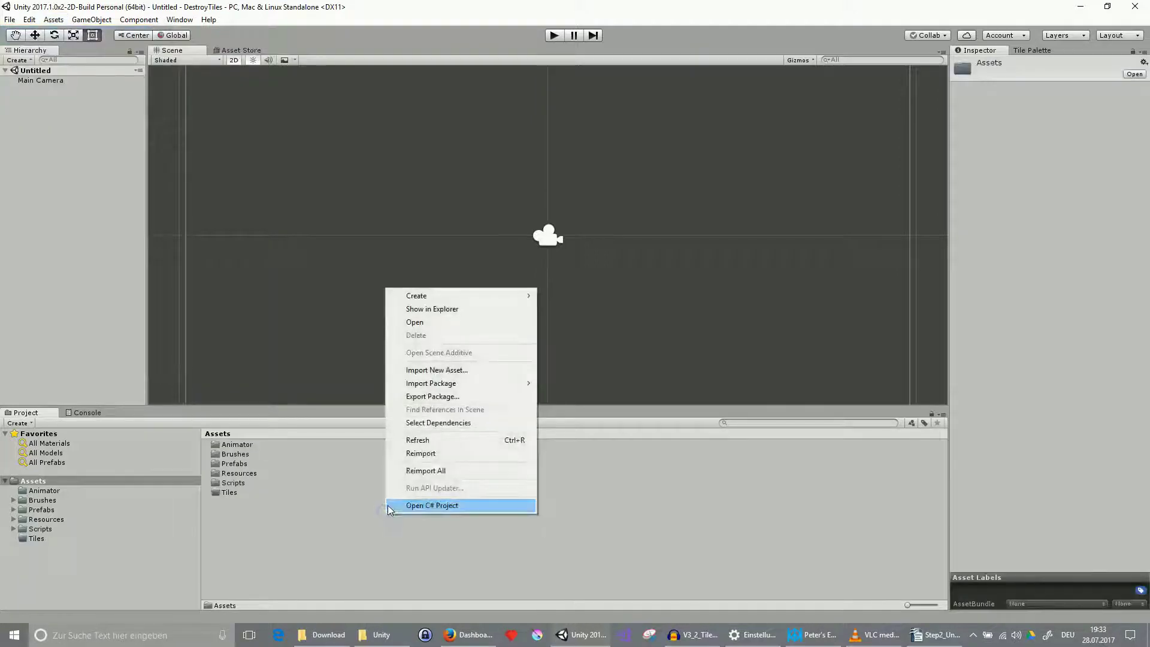
click(457, 440)
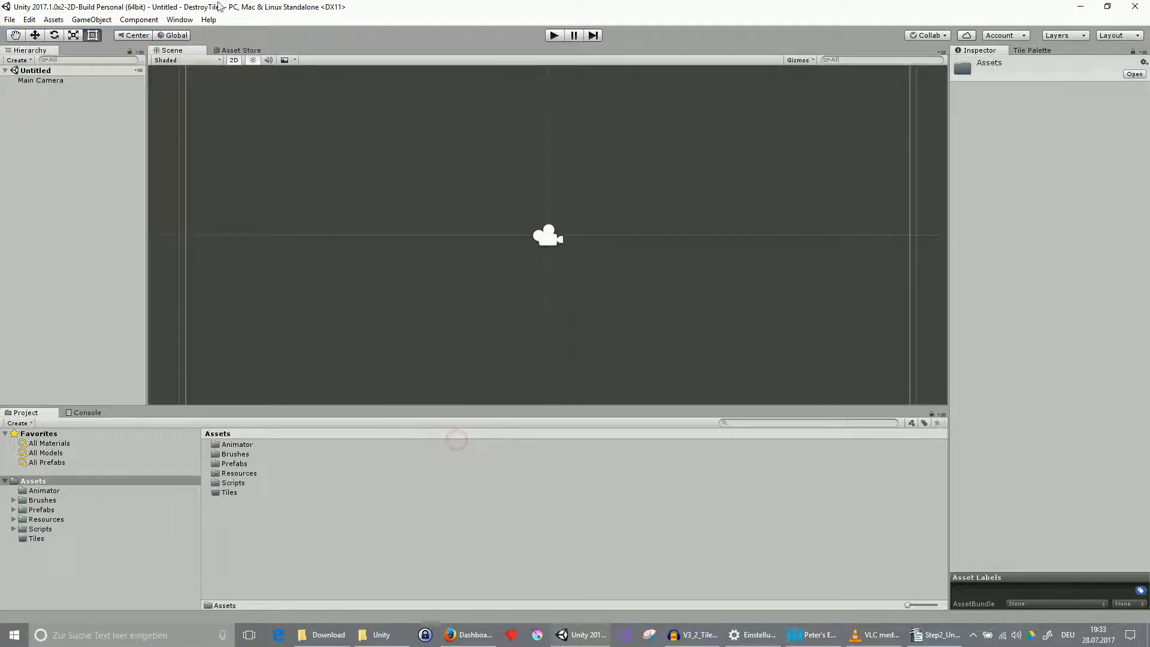
click(60, 21)
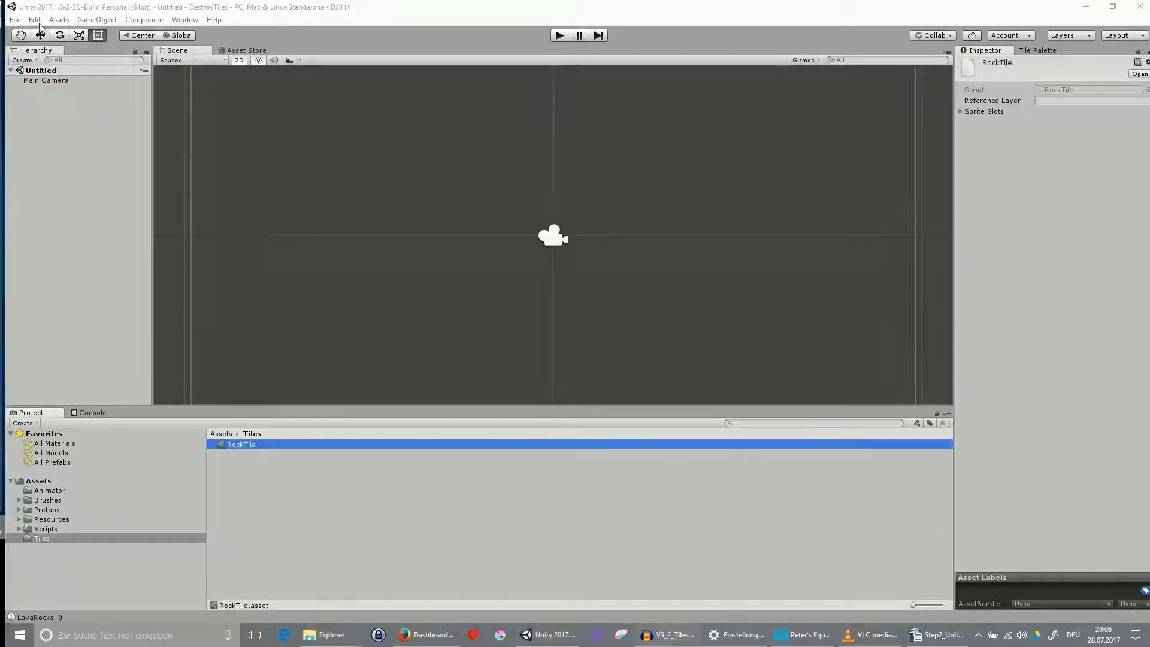
Review the custom brush and tile types that can be created and select the RockTile asset in the Tiles folder.
click(34, 20)
mouse_move(58, 20)
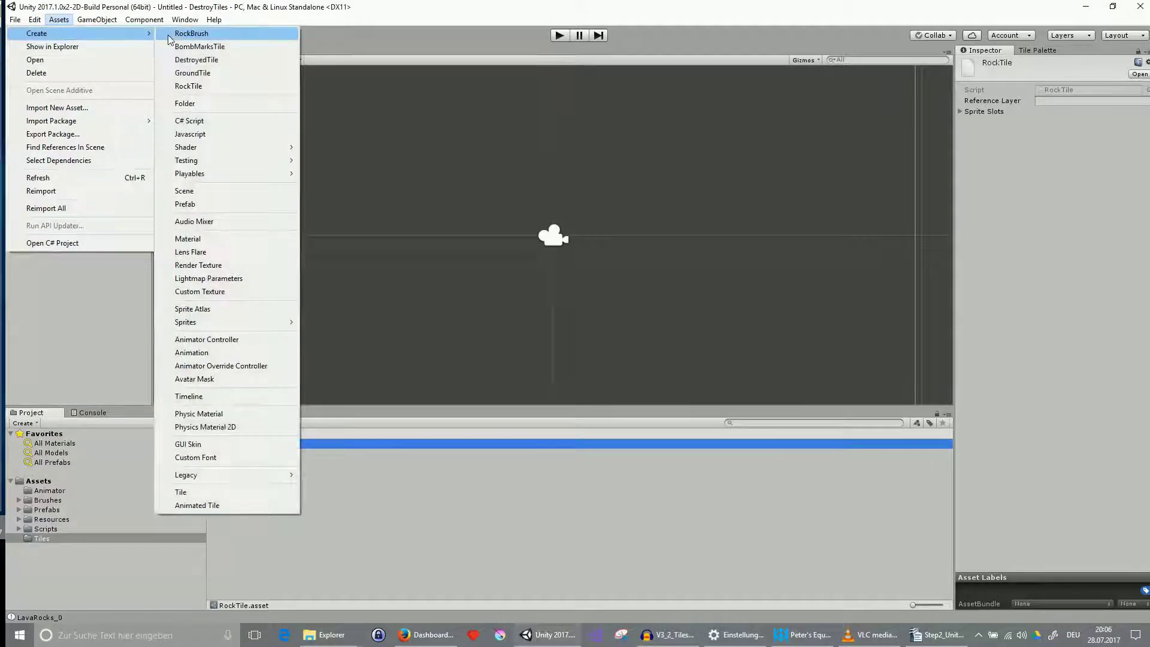
click(345, 84)
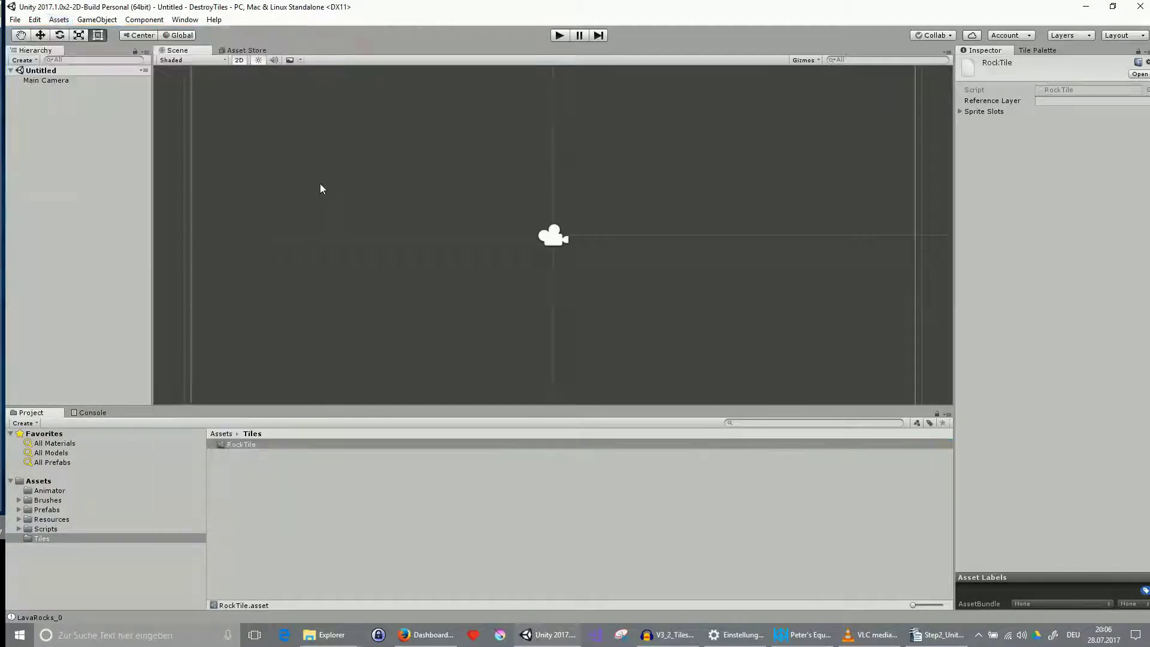
click(242, 445)
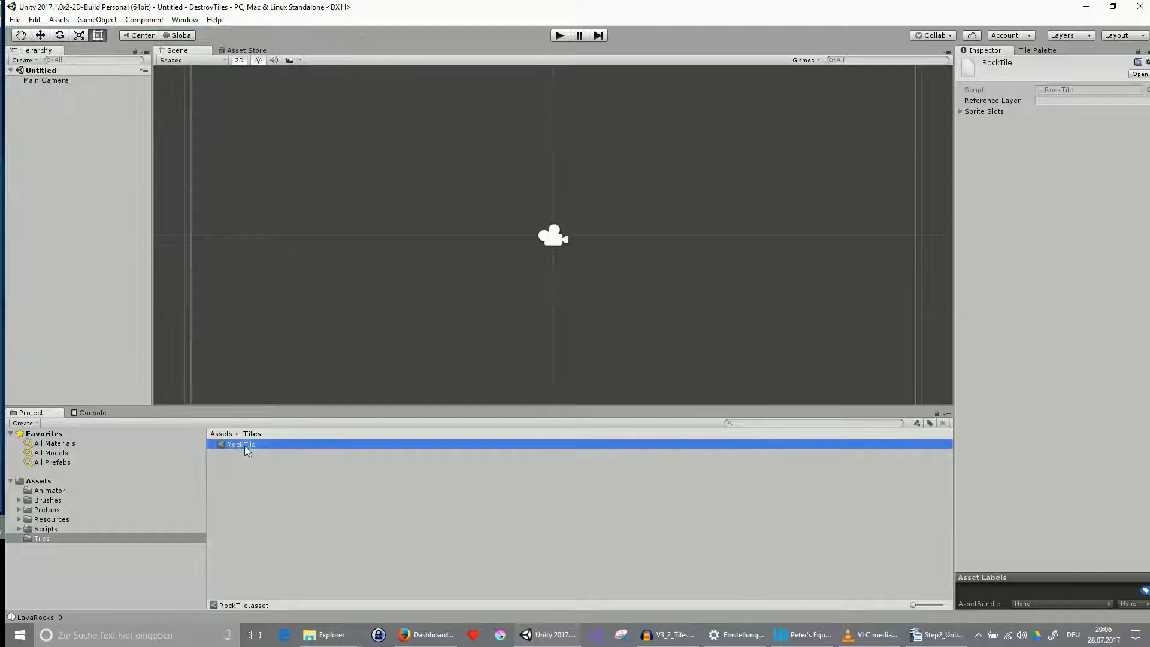
Inspect the RockTile's sprite slots down to the sprite and probability of the first element.
click(970, 108)
click(961, 111)
click(969, 133)
click(977, 143)
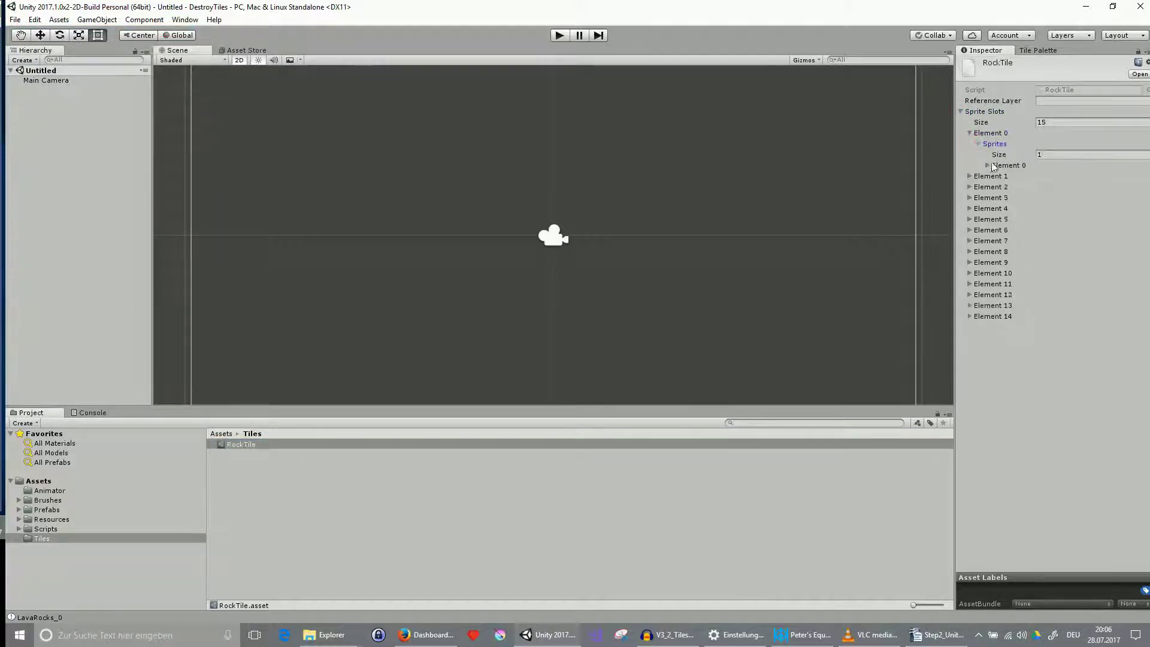
click(986, 166)
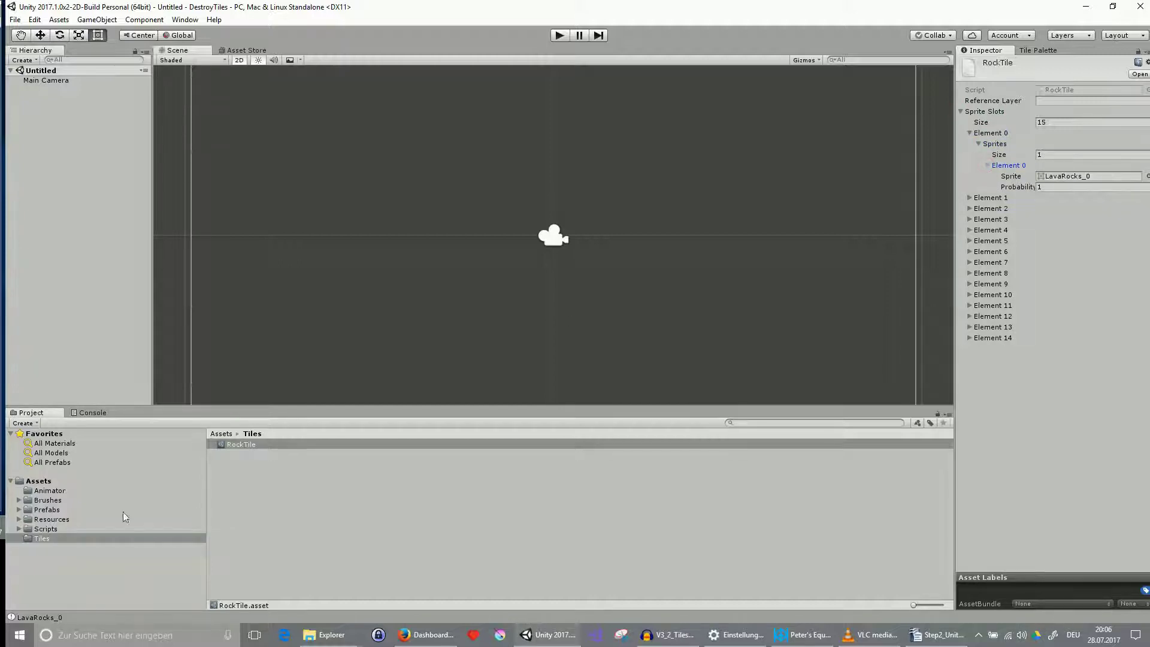
Examine the individual sprites of the Rocks texture in Resources/Textures, from LavaRocks_0 to LavaRocks_5.
click(51, 519)
double_click(234, 456)
click(242, 518)
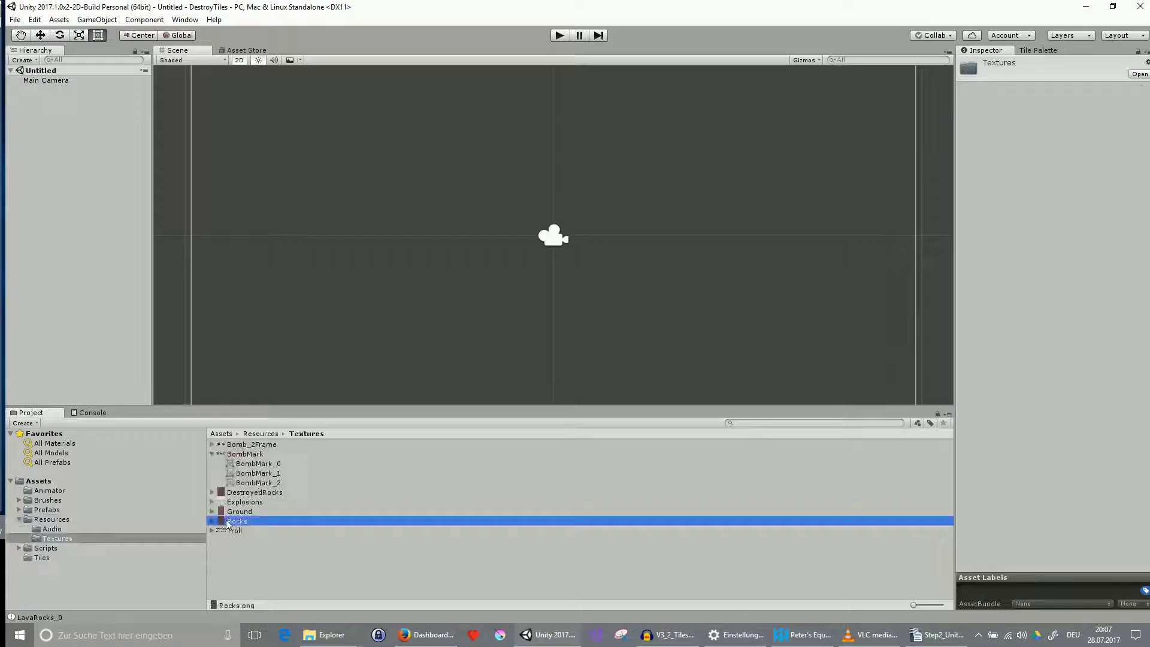
click(212, 520)
click(264, 541)
key(Up)
key(Up)
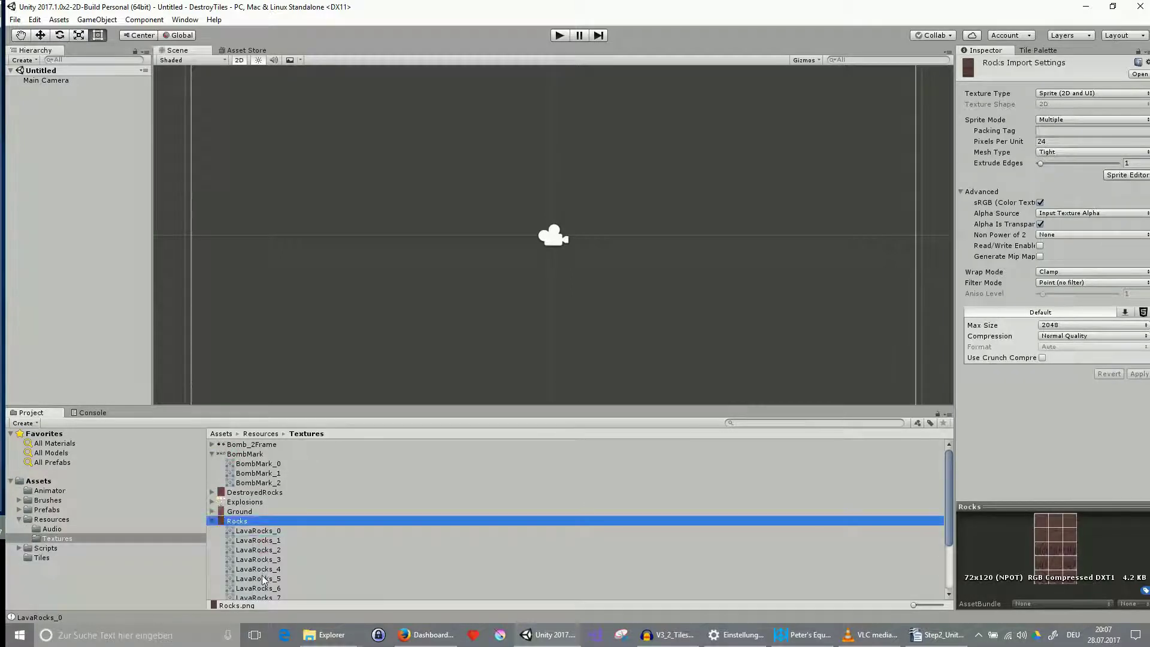
key(Down)
key(Down)
key(Down)
key(Down)
key(Down)
key(Down)
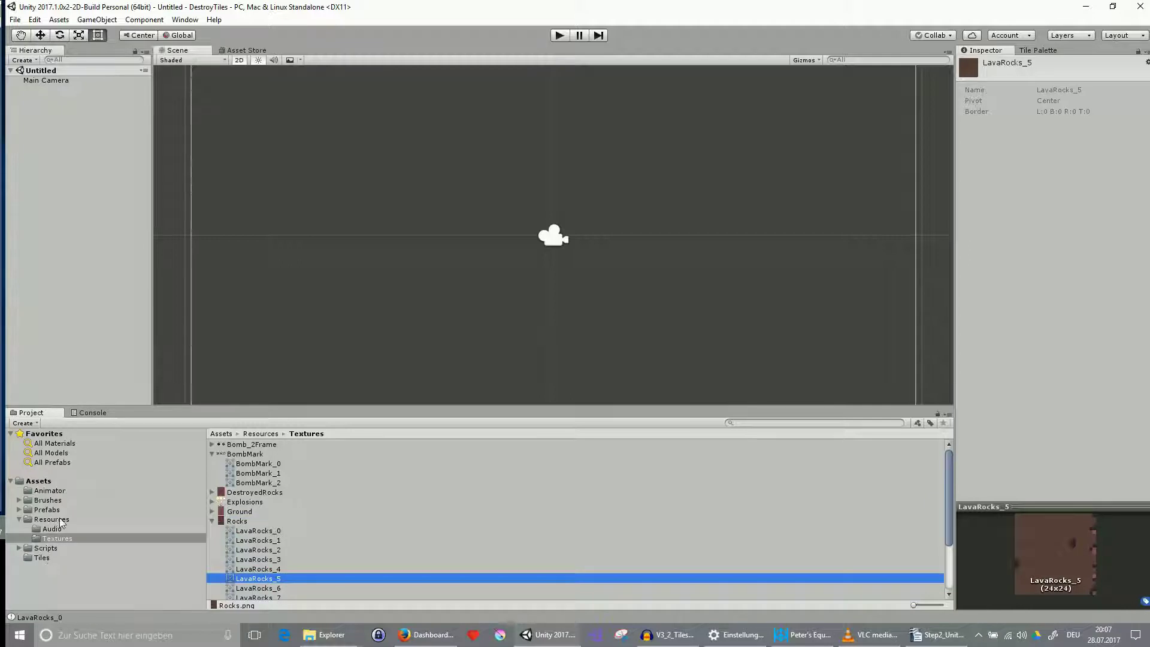
Create a DestroyedTile asset in the Assets/Tiles folder and select it.
click(46, 558)
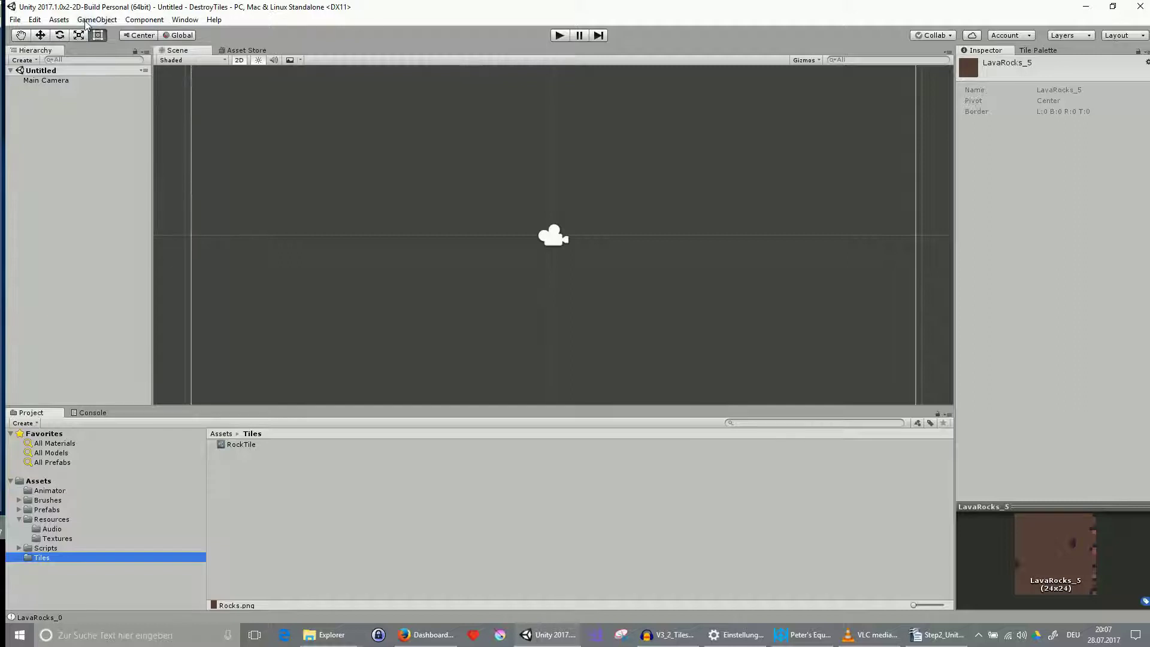
click(59, 20)
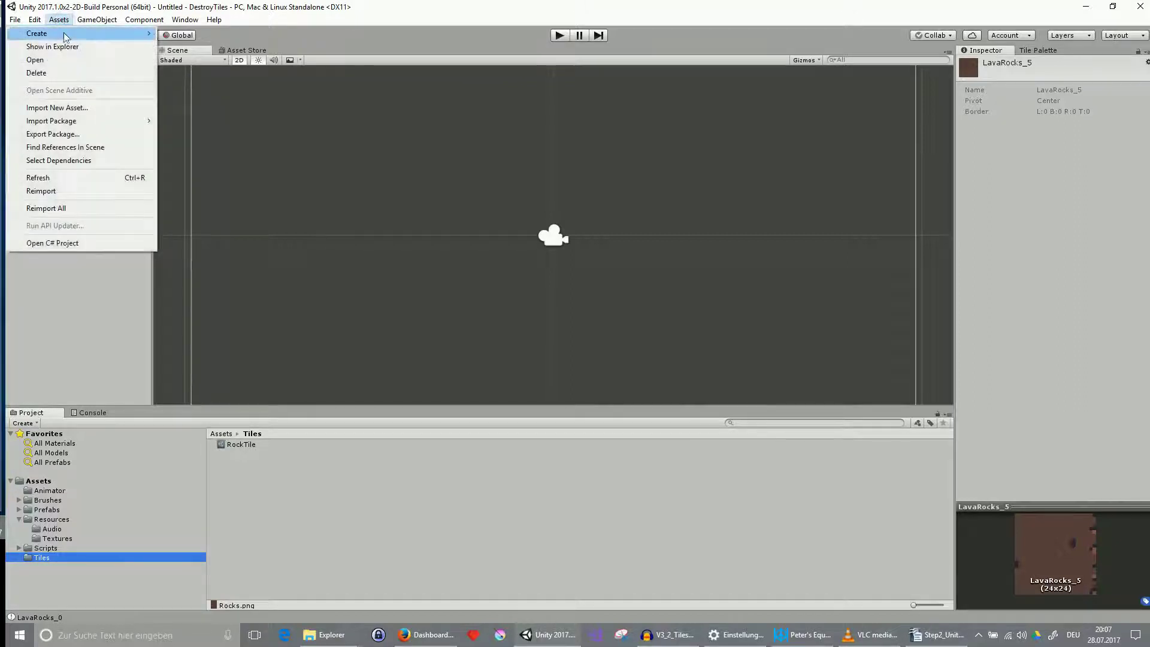
mouse_move(64, 34)
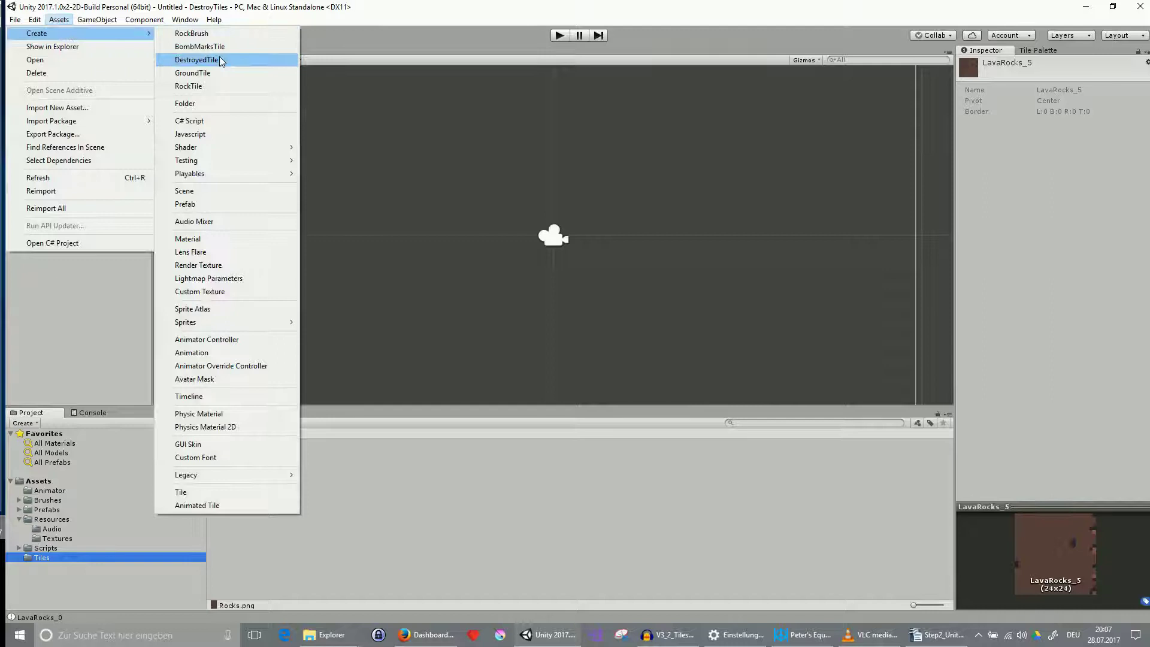
click(219, 60)
click(260, 445)
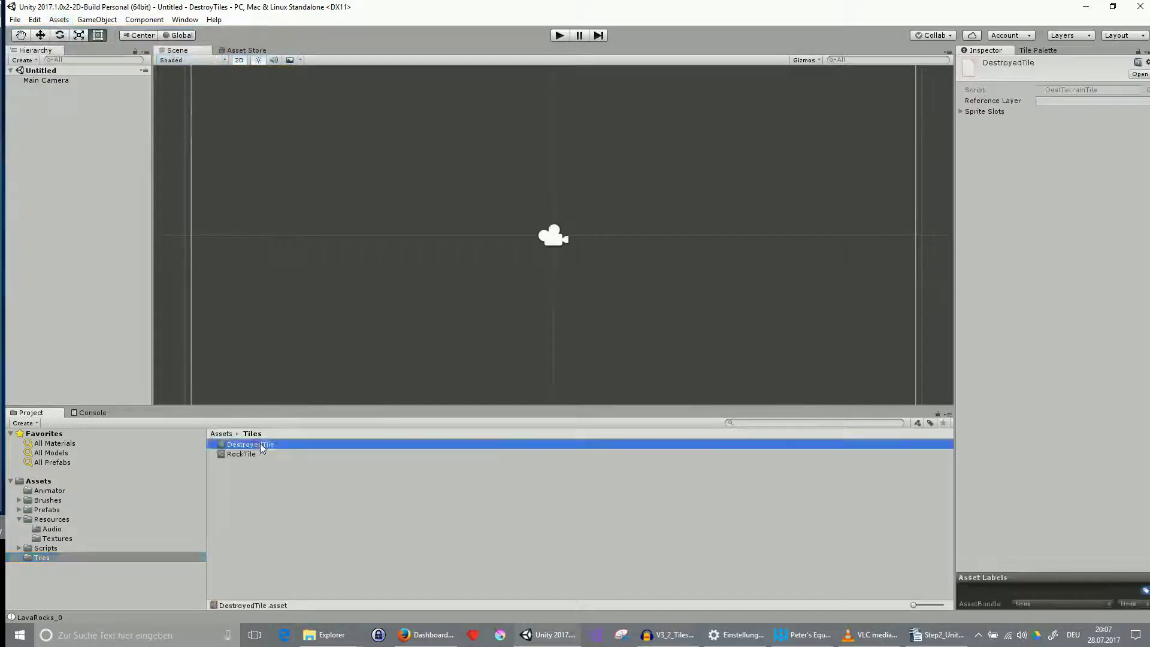
Inspect the DestroyedTile's sprite slots down to the sprite and probability of the first element.
click(961, 111)
click(969, 132)
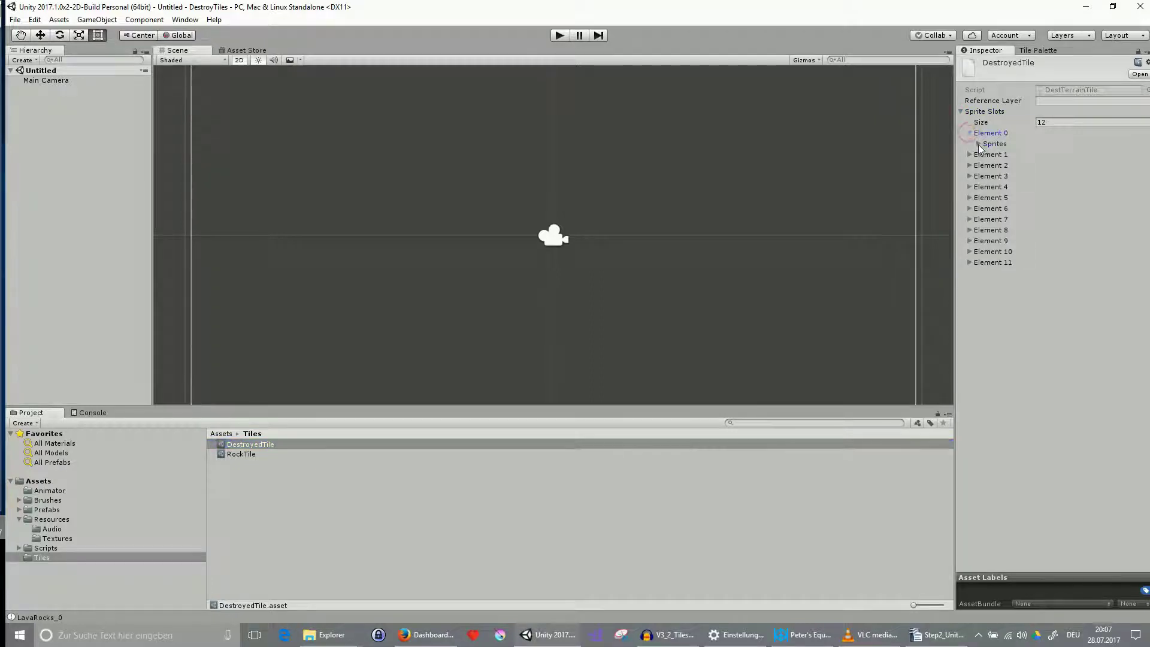
click(979, 144)
click(988, 165)
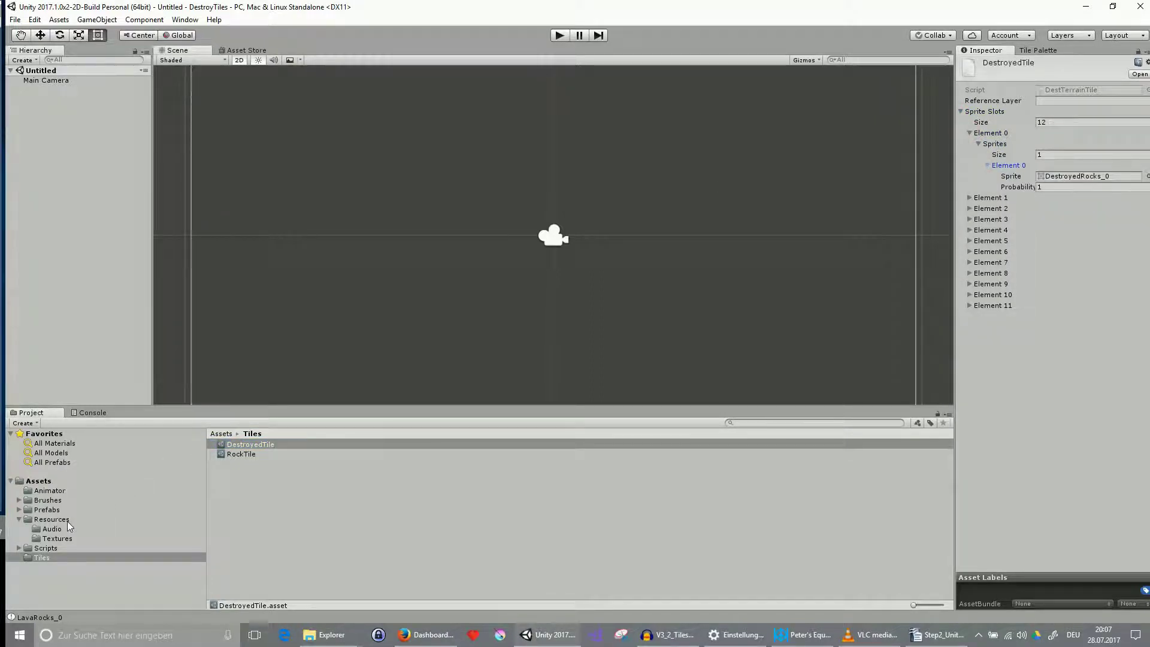
click(254, 455)
click(253, 446)
Look through the TerrainTile and RockTile scripts in the Scripts/Tiles folder.
click(45, 548)
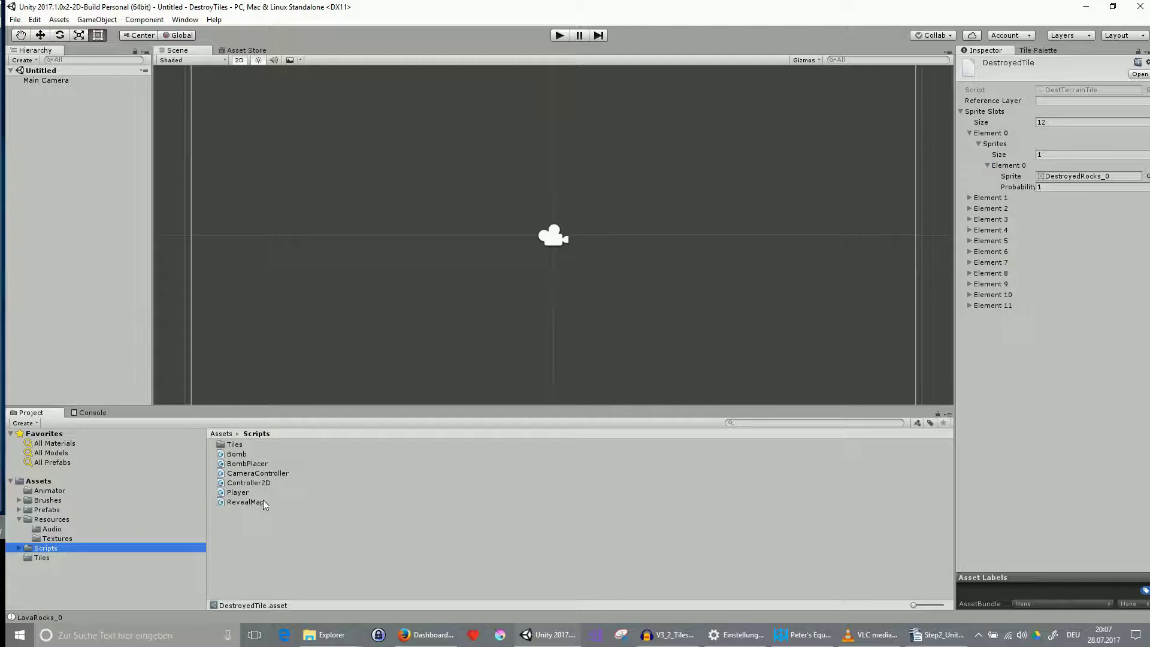
double_click(242, 445)
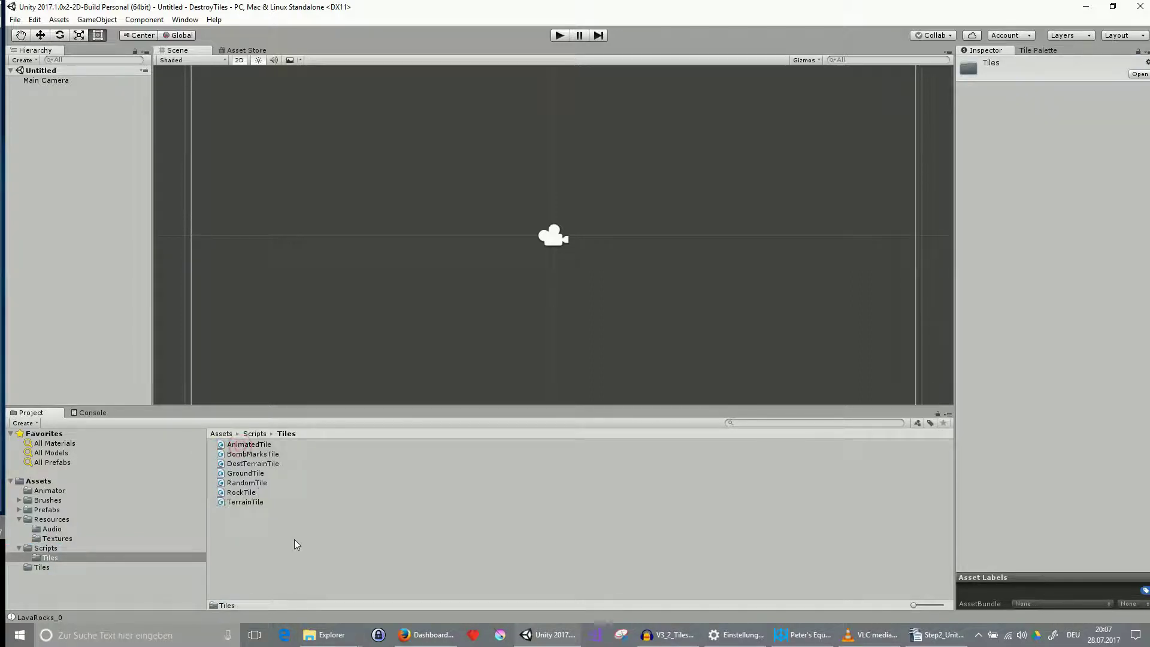
click(244, 500)
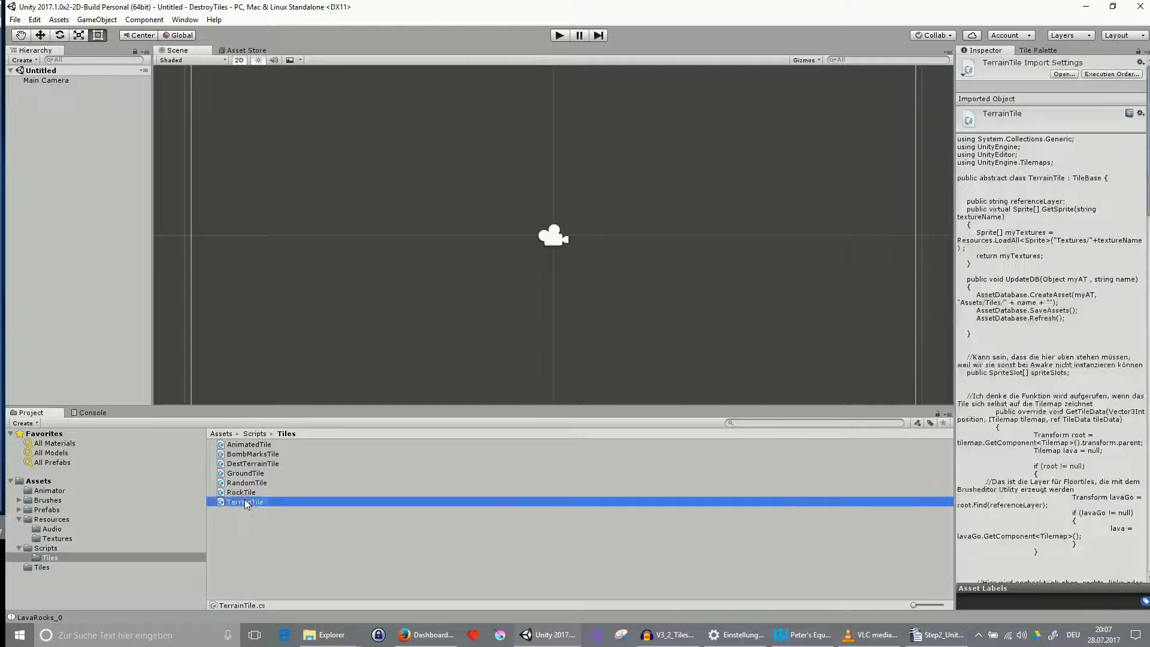
click(241, 491)
click(242, 501)
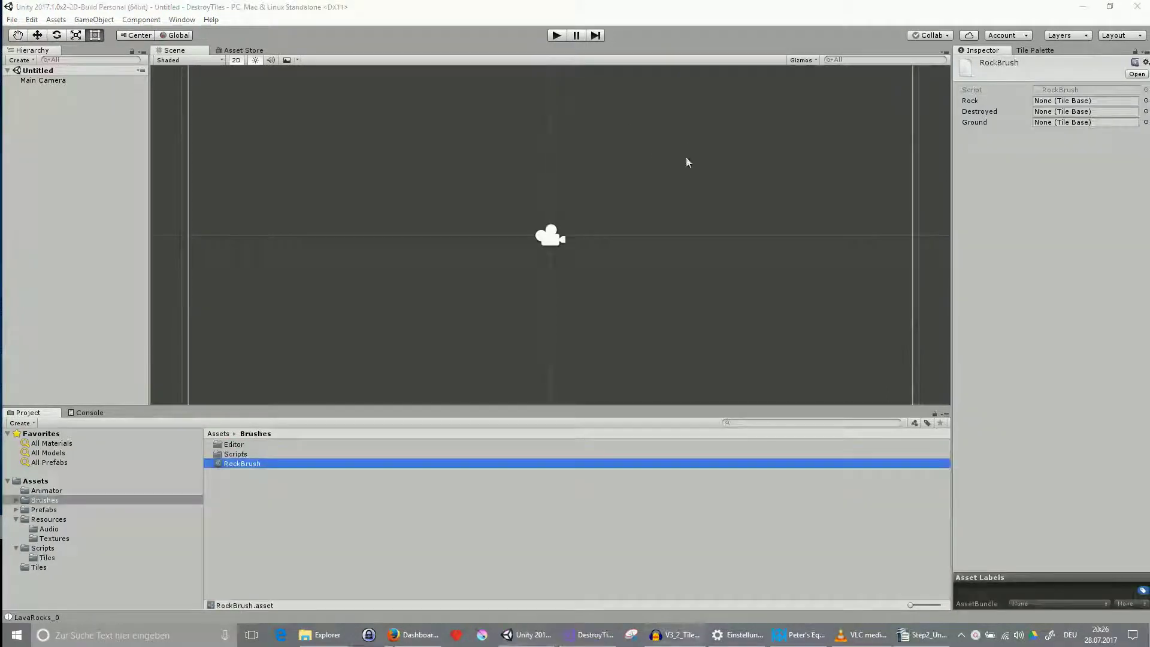
Create a BombMarksTile asset in the Assets/Tiles folder and select it.
click(37, 566)
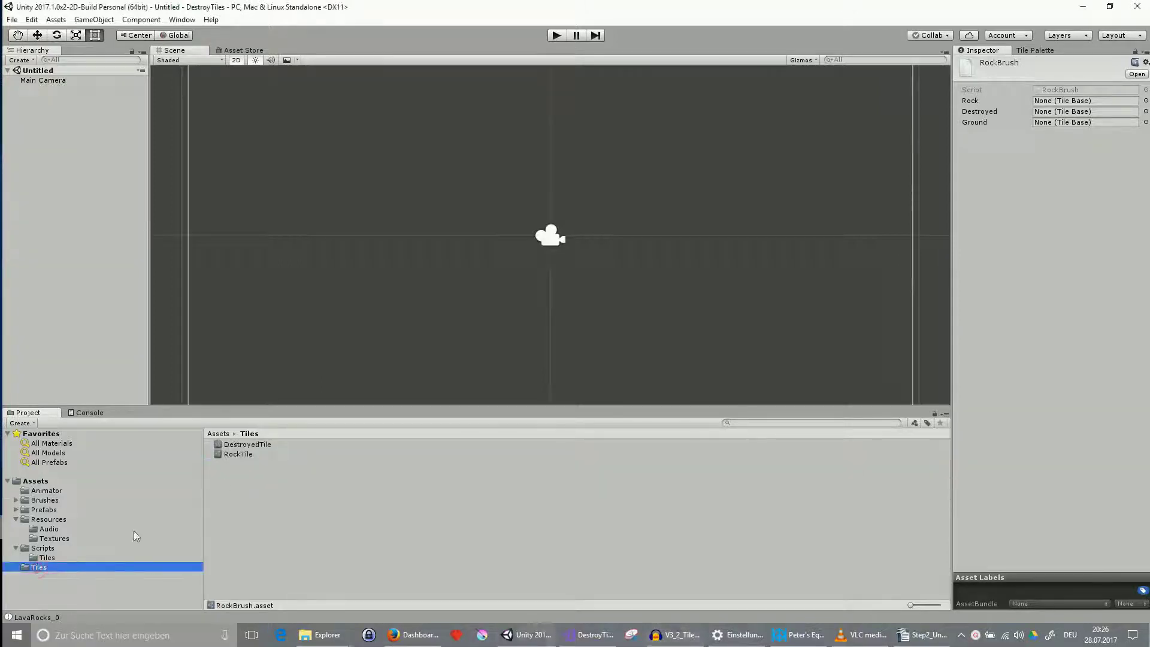
click(56, 20)
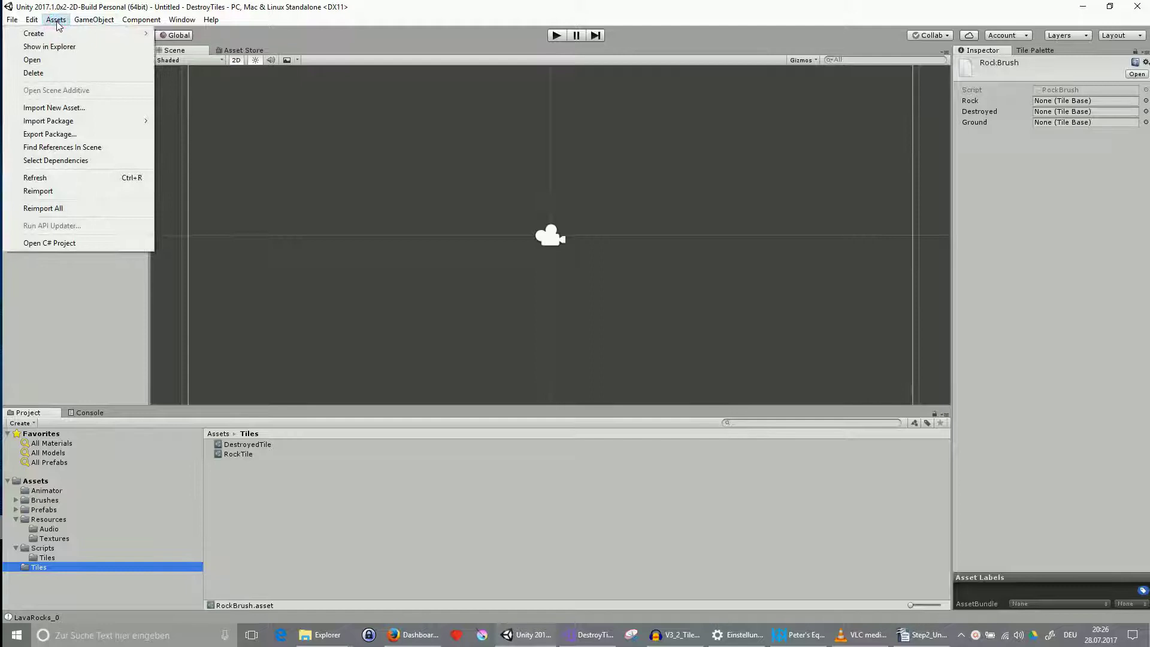
mouse_move(62, 35)
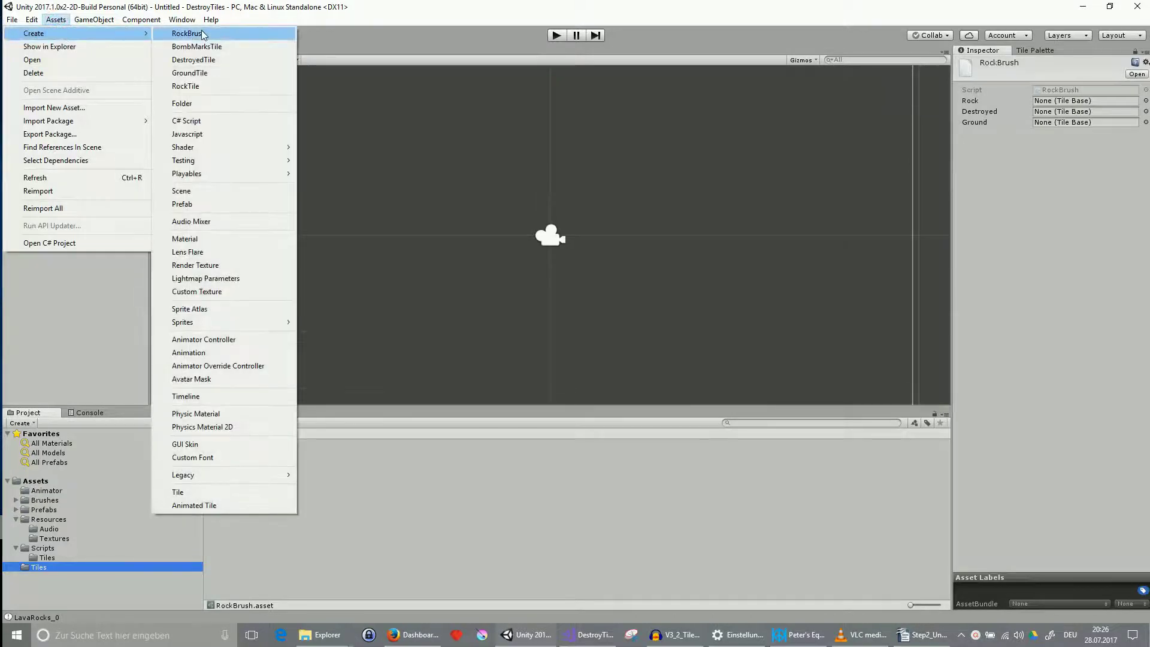
click(197, 48)
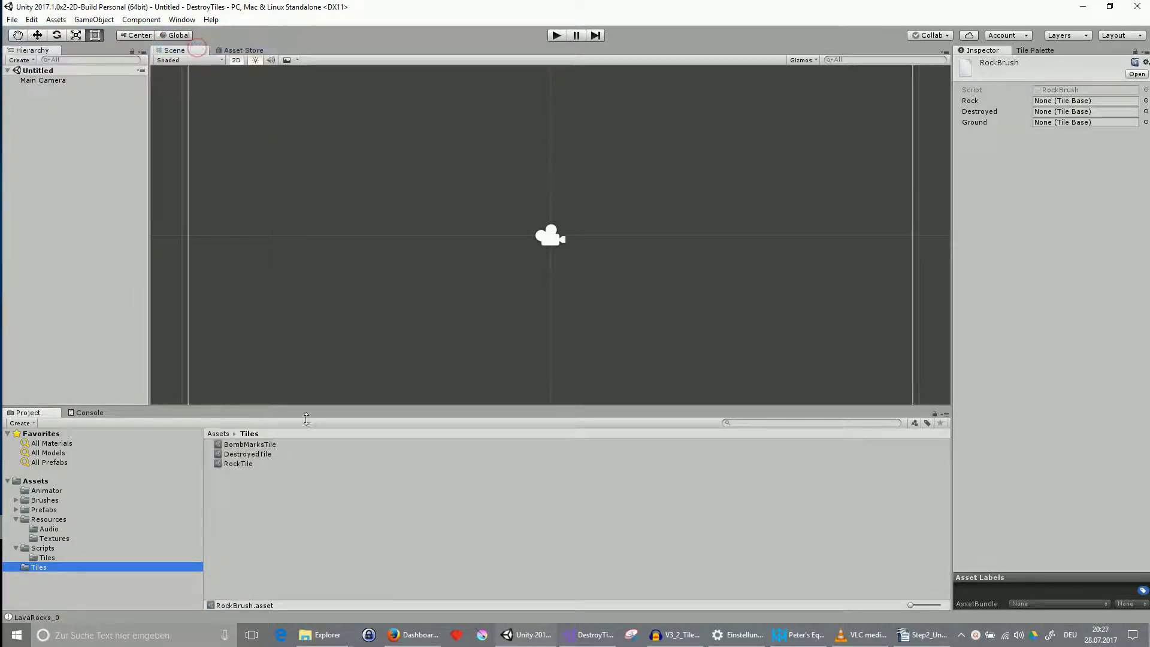
click(268, 446)
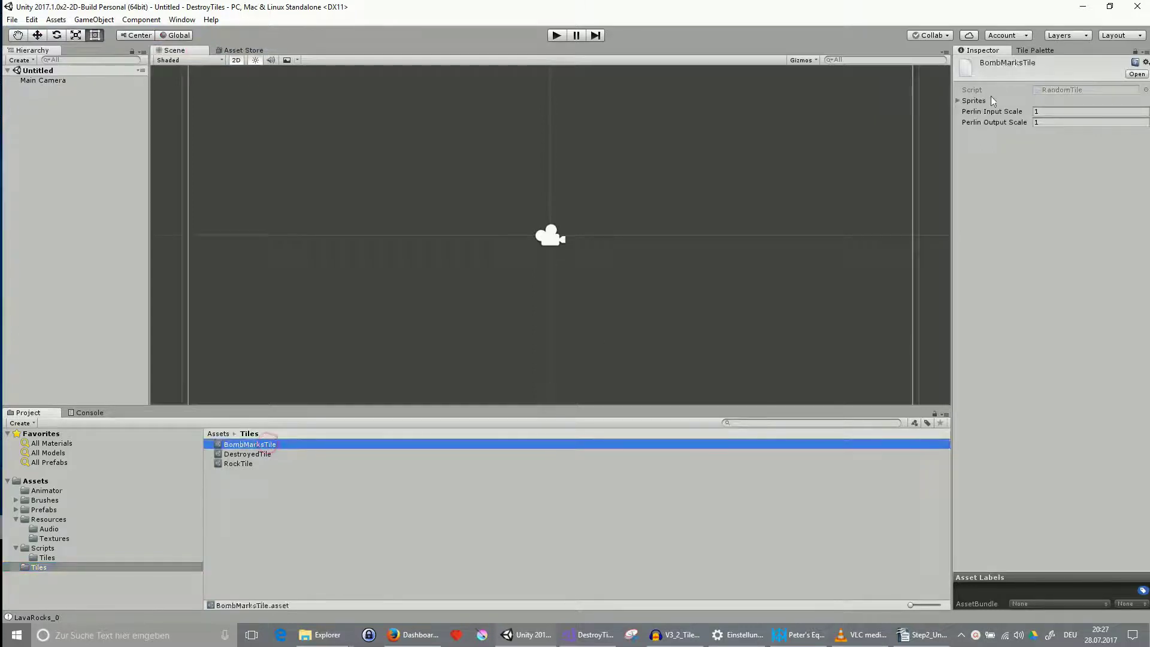
Set the size of the BombMarksTile's sprite list to 3 and expand its first element.
click(958, 101)
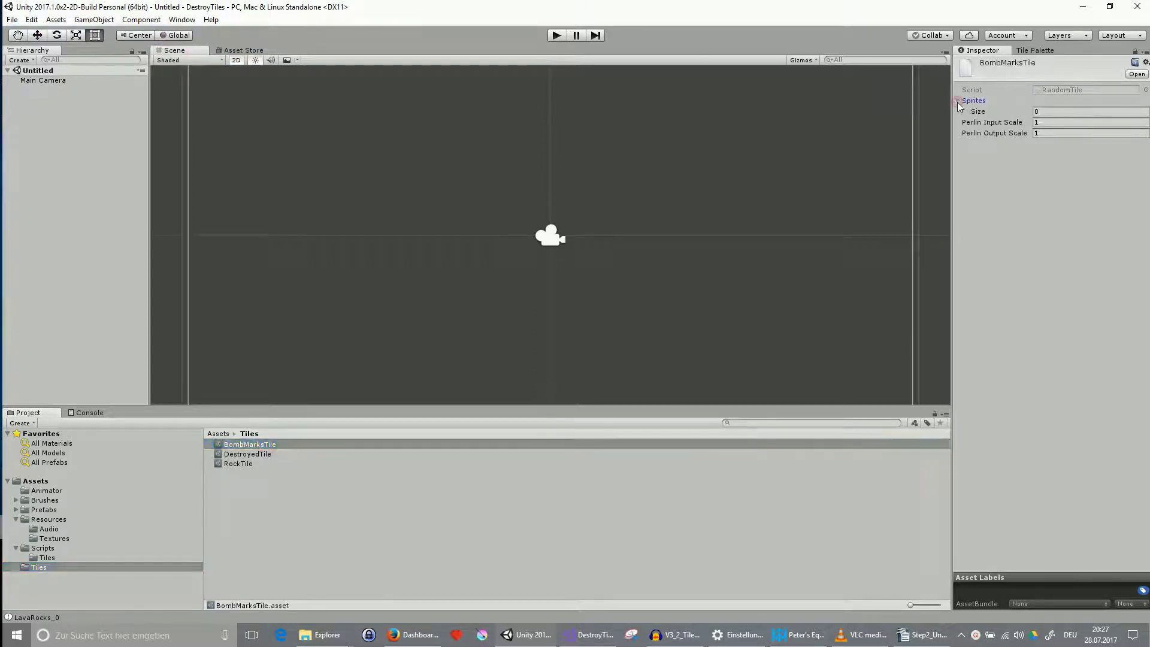
click(1054, 111)
text(3)
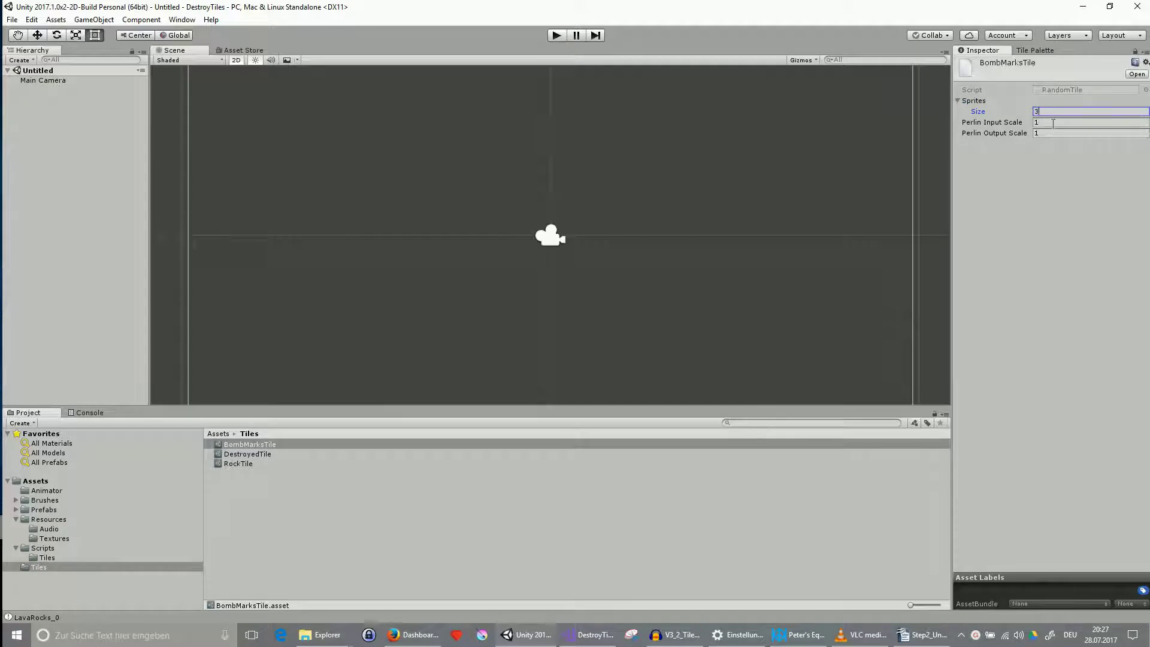
click(1053, 123)
click(965, 123)
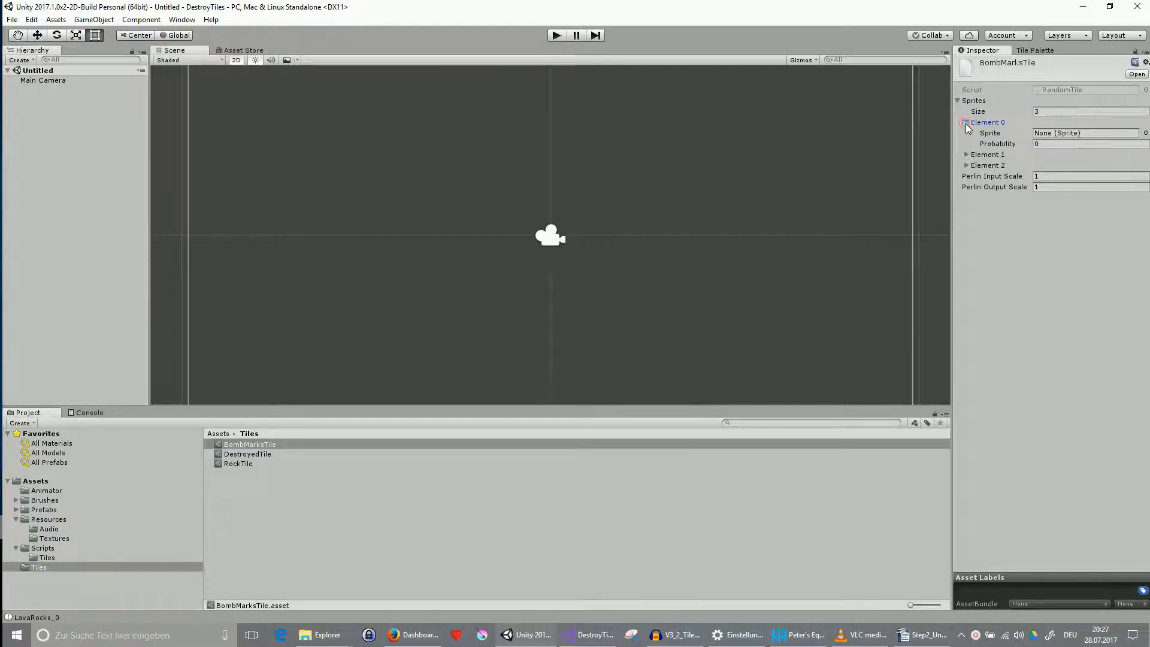
Assign the BombMark_0, BombMark_1 and BombMark_2 sprites from Resources/Textures to Elements 0, 1 and 2 of the BombMarksTile.
click(63, 538)
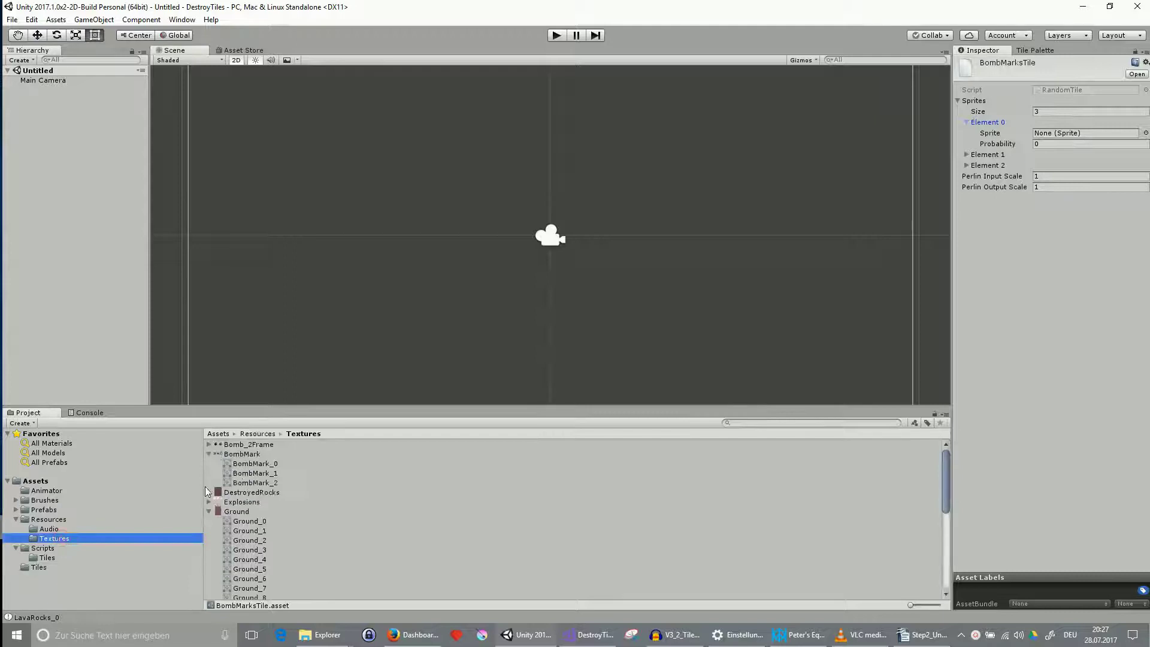
click(257, 464)
drag(366, 442, 1072, 133)
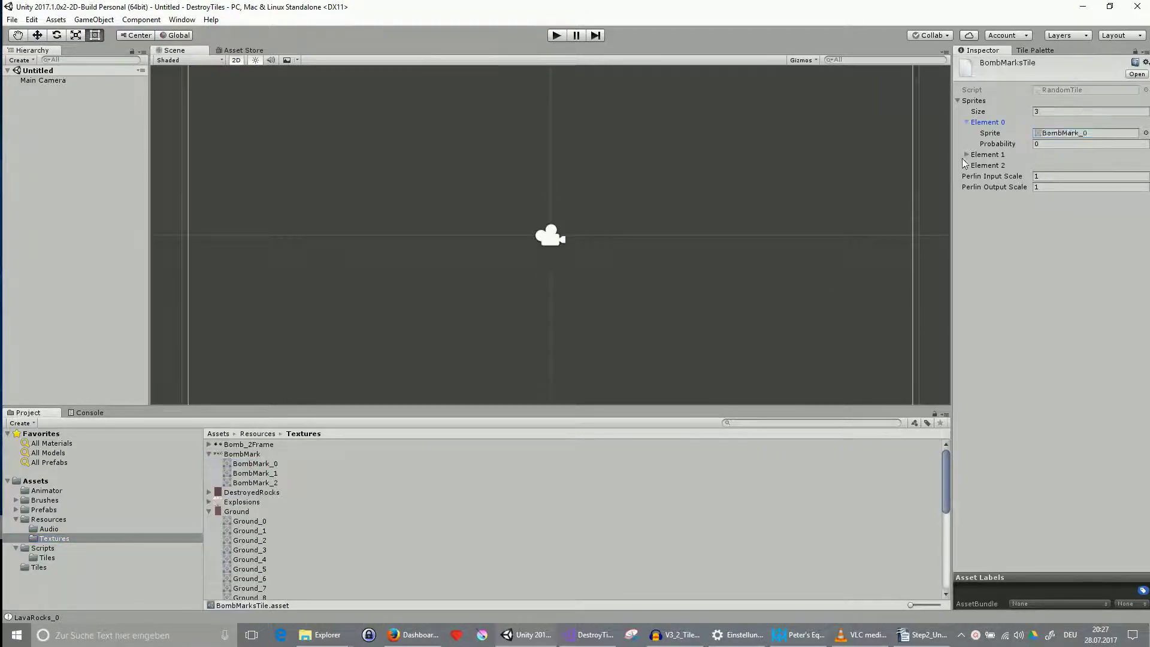
click(966, 155)
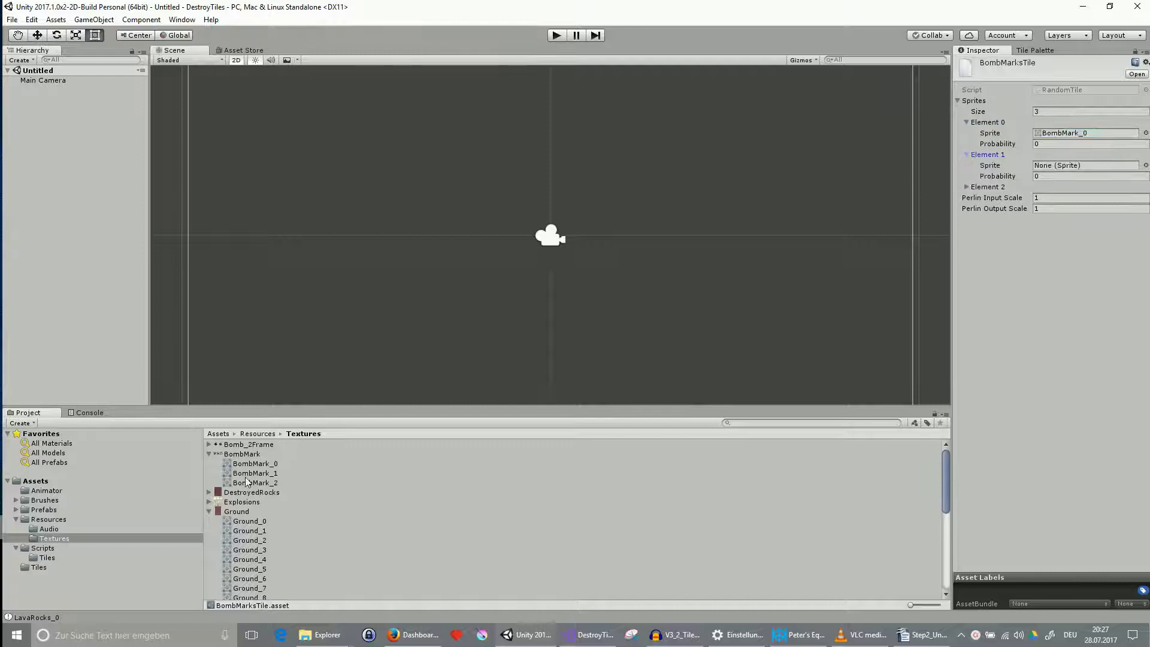
drag(248, 477, 1049, 171)
click(966, 187)
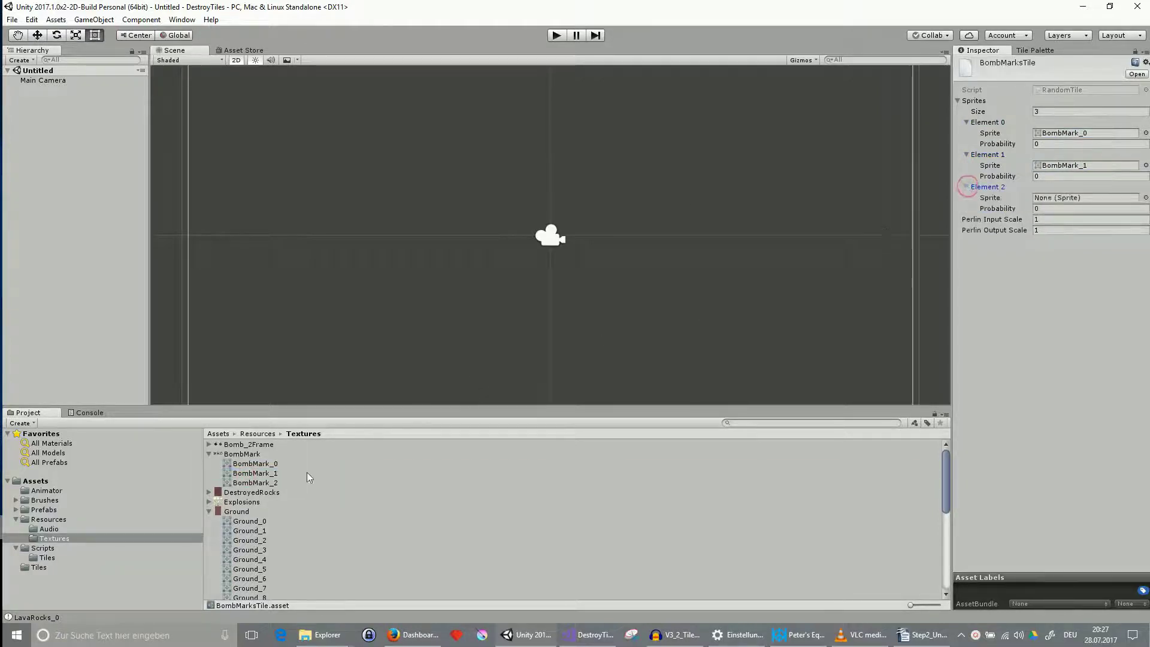
drag(251, 482, 1049, 199)
Set the probability of all three BombMarksTile sprite elements to 1.
click(1055, 144)
text(1)
click(1045, 175)
text(1)
click(1051, 208)
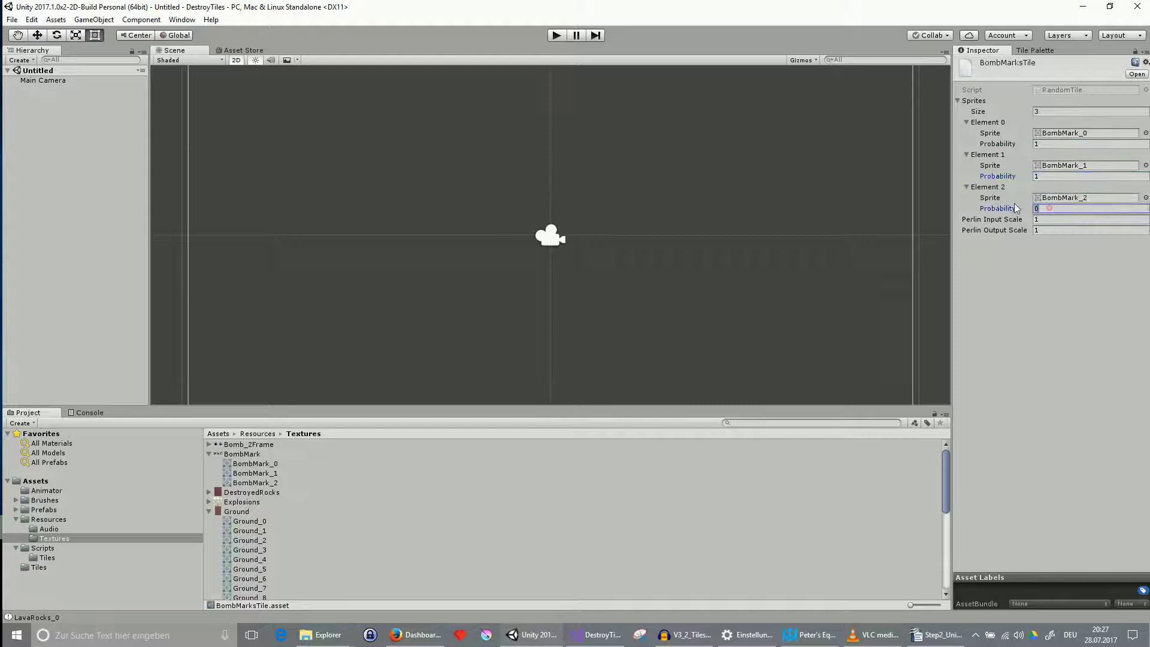
text(1)
click(1074, 295)
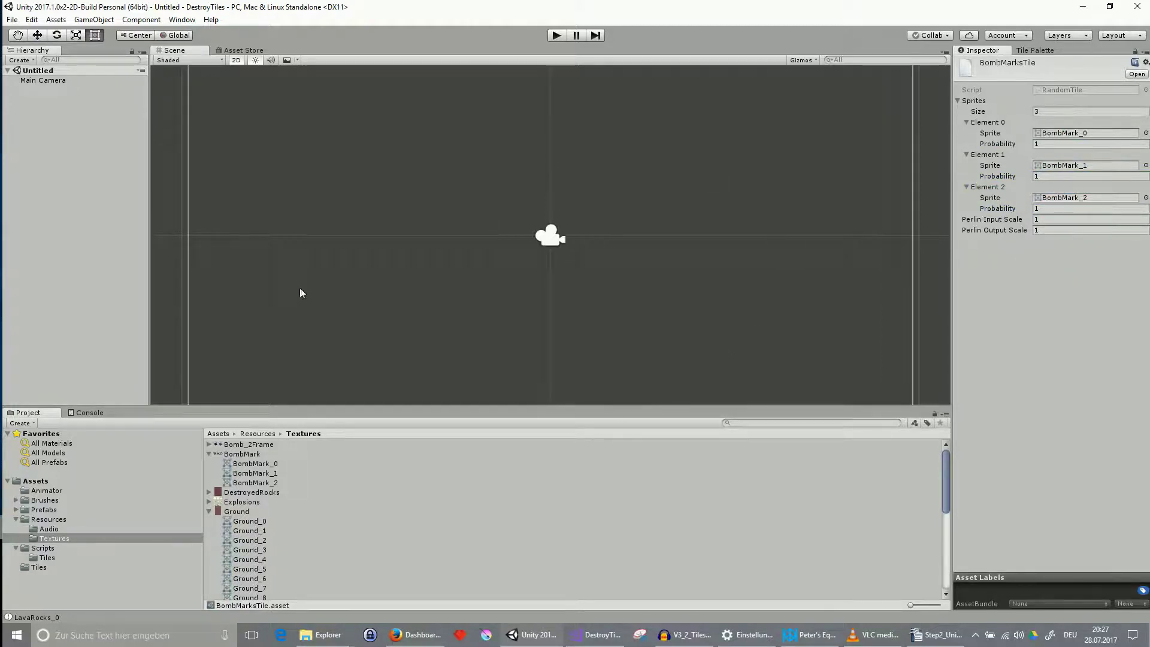
Create a GroundTile asset and select it in the Assets/Tiles folder.
click(55, 20)
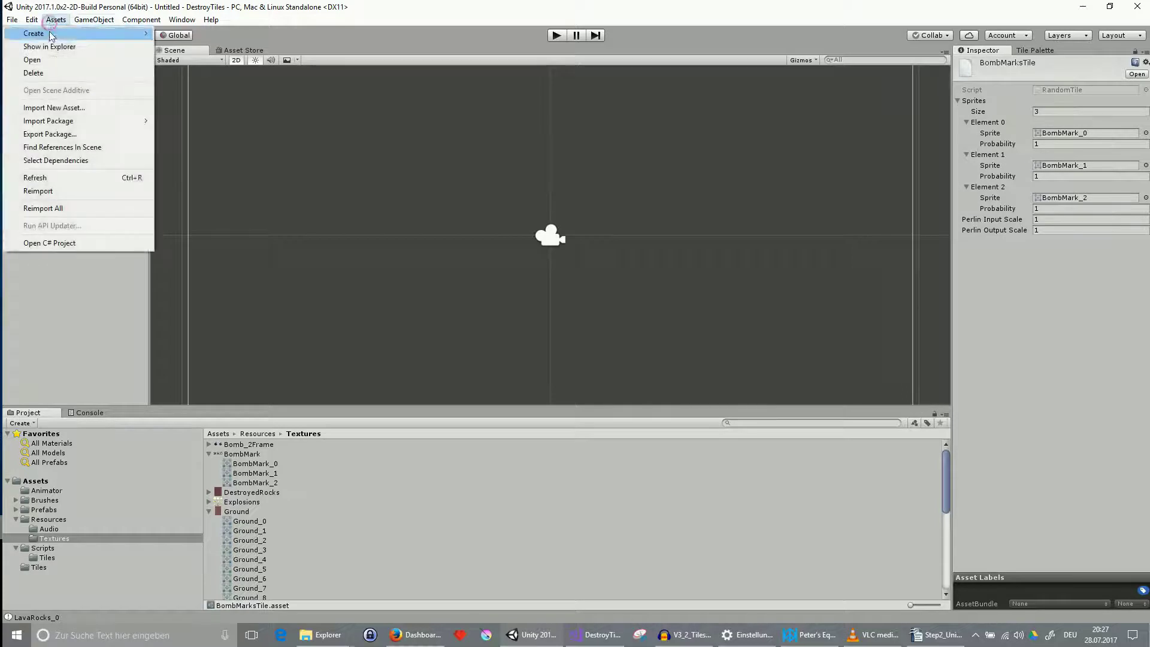
mouse_move(51, 36)
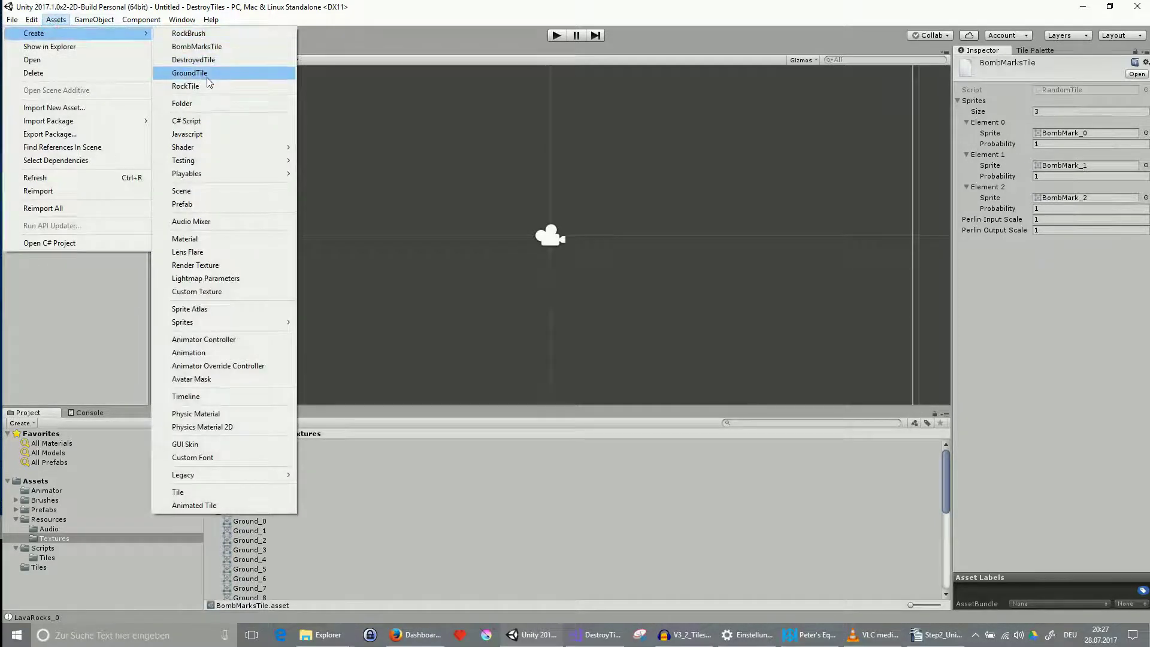
click(220, 174)
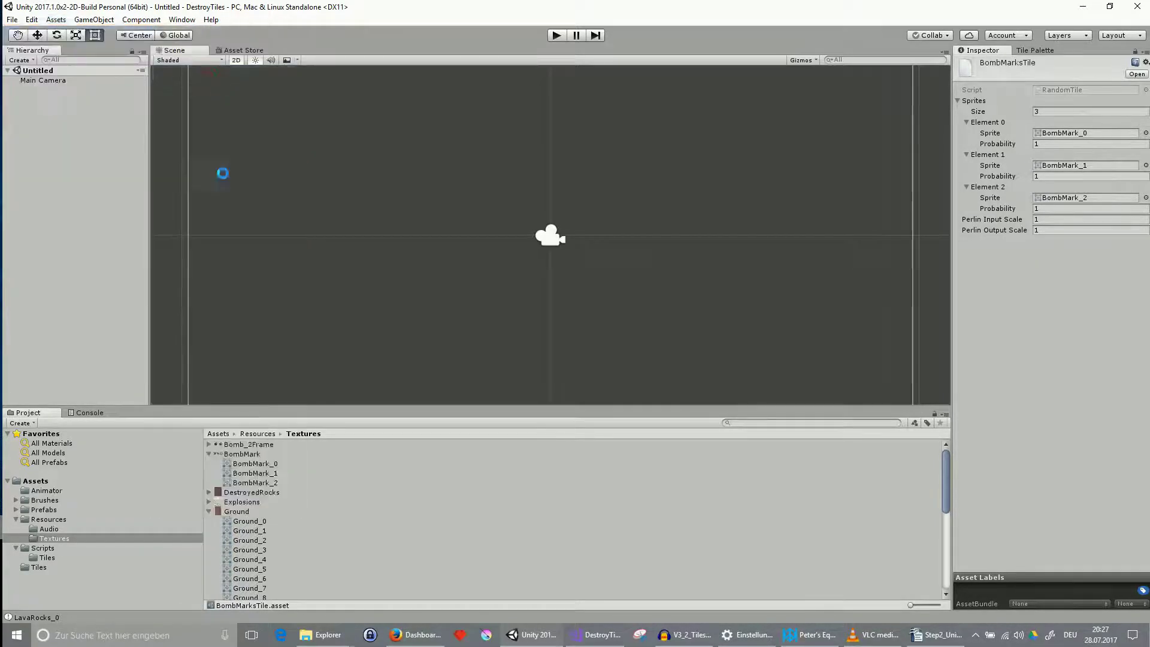
click(39, 567)
click(244, 464)
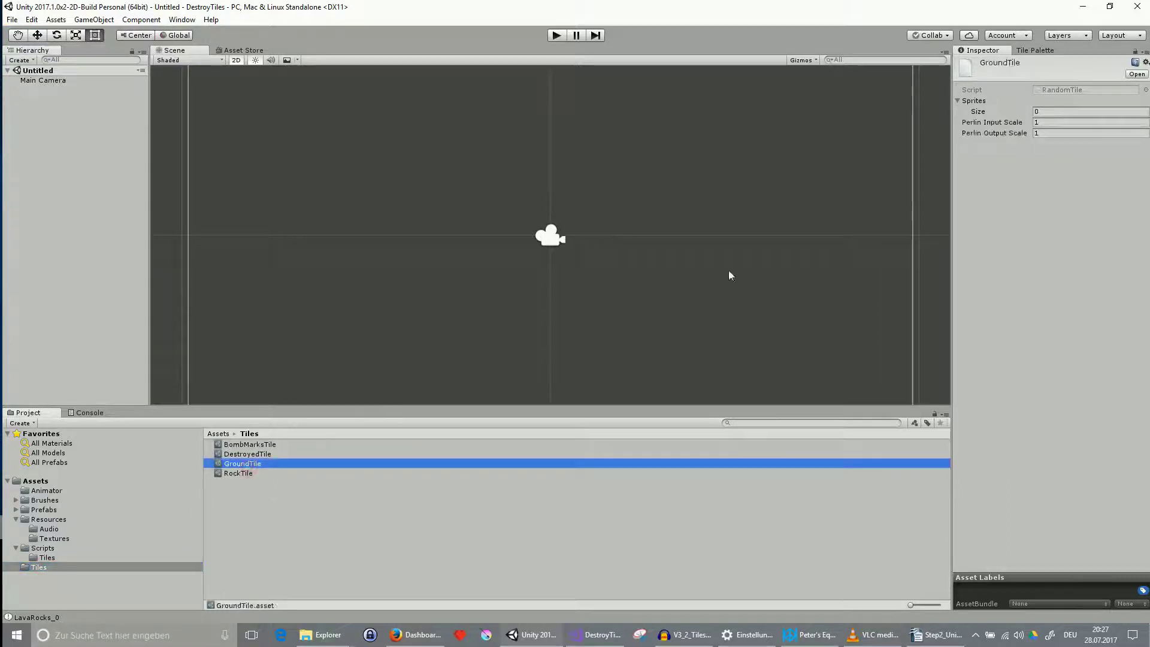
click(56, 19)
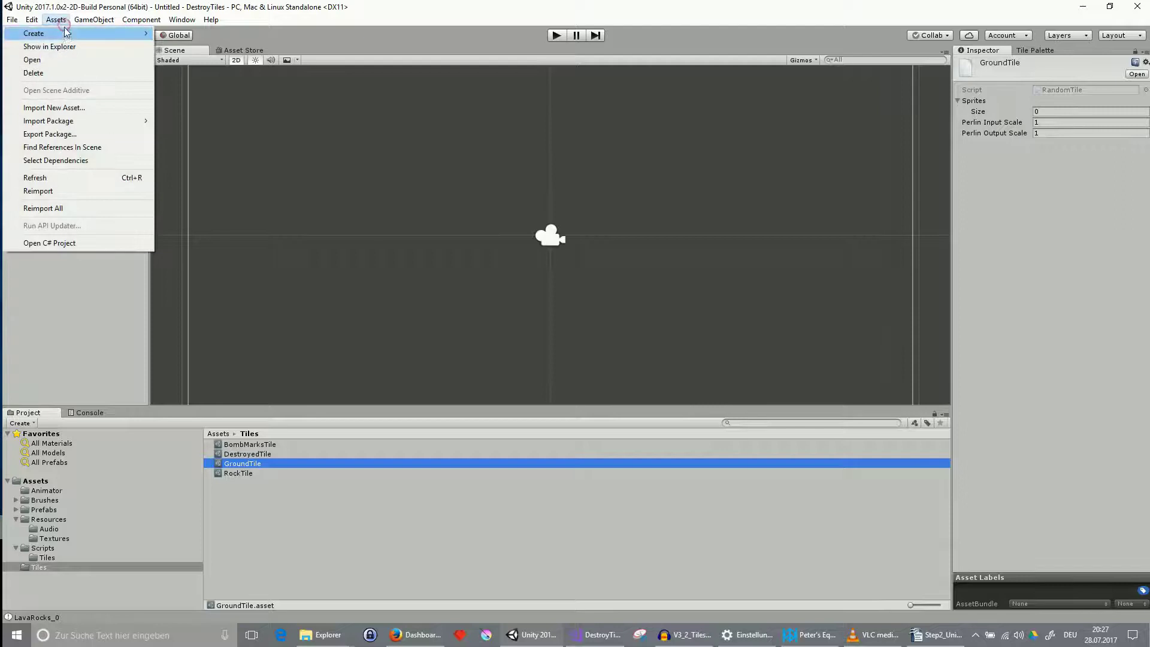
mouse_move(90, 34)
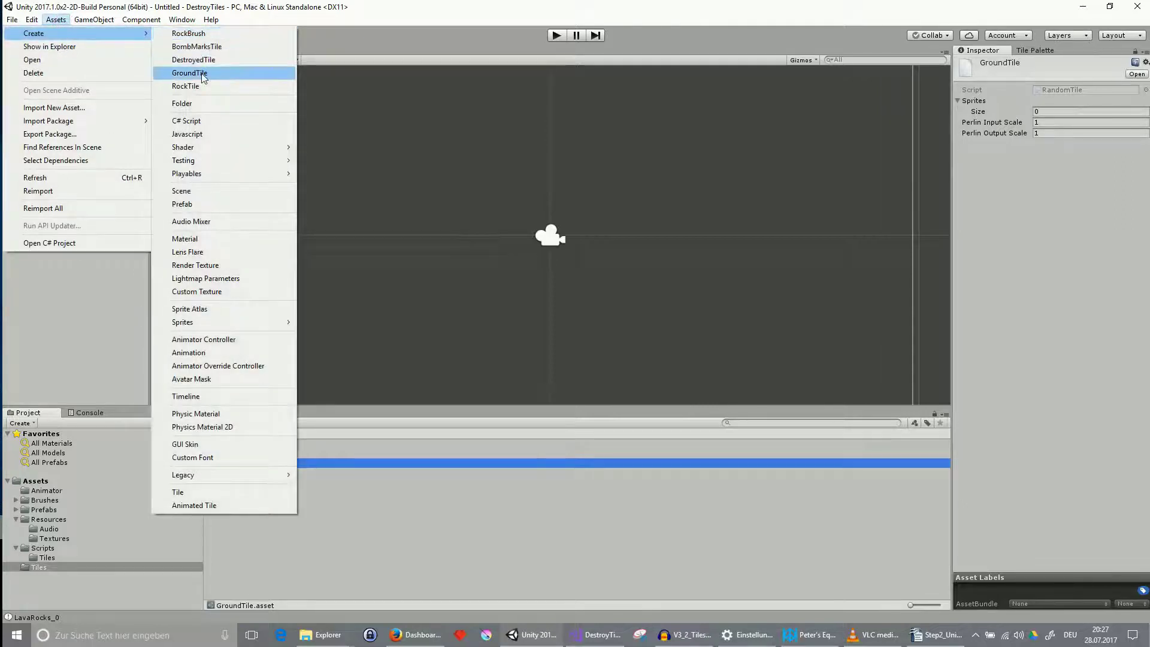
click(355, 41)
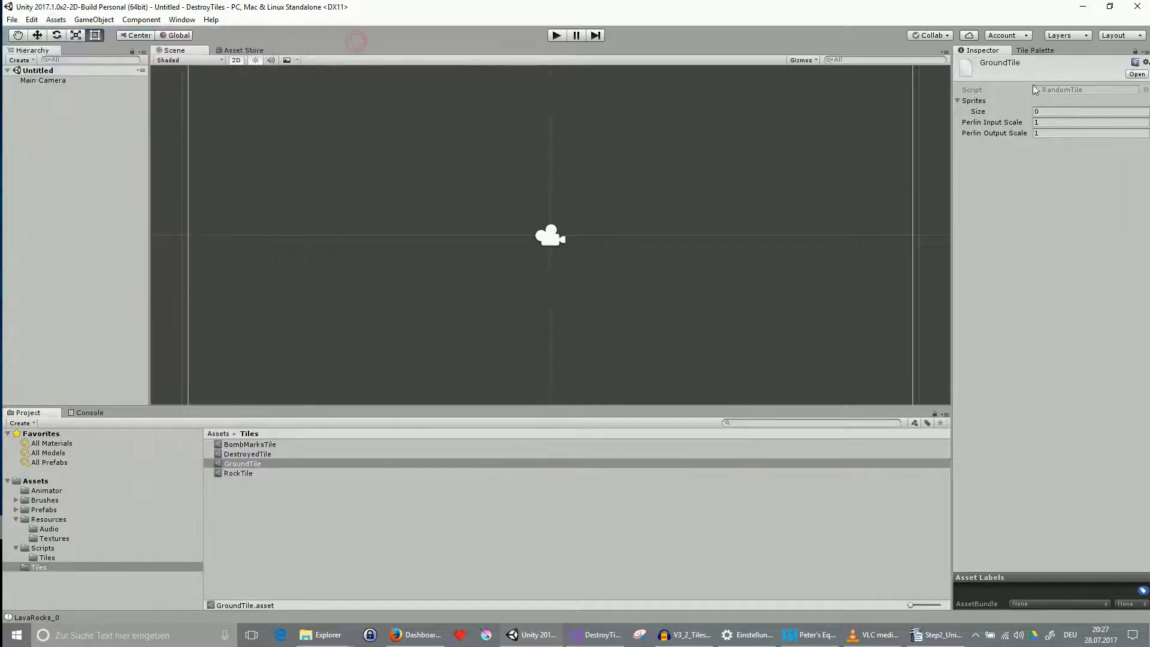
Set the size of the GroundTile's sprite list to 3.
click(956, 101)
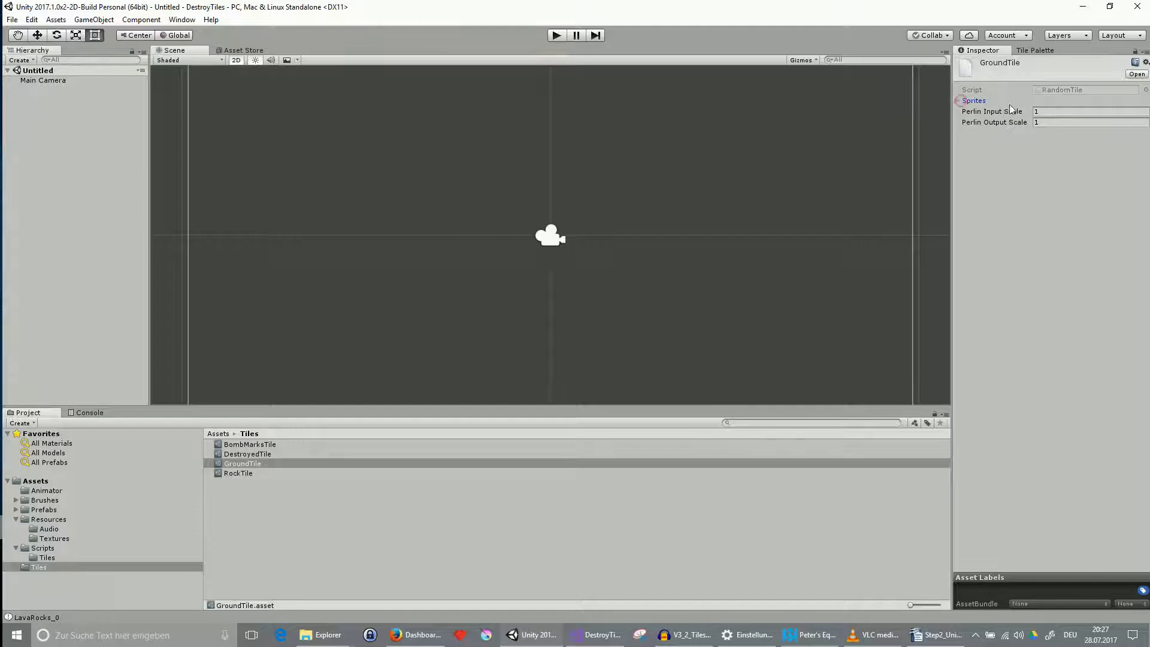
click(958, 101)
click(1051, 111)
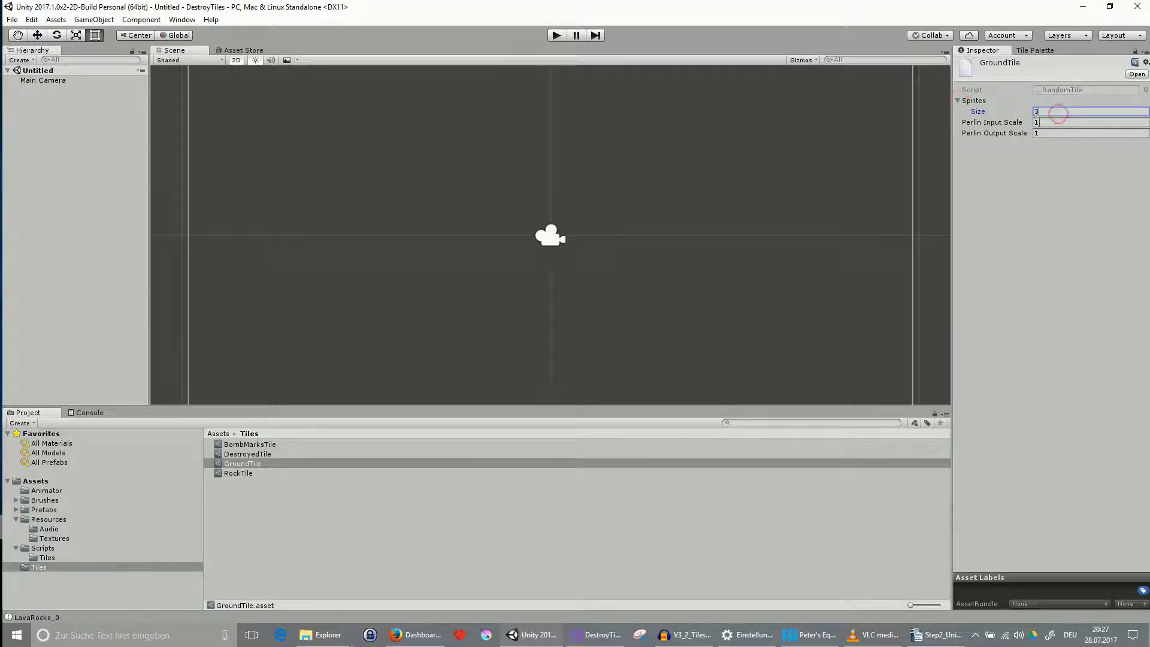
text(3)
key(Return)
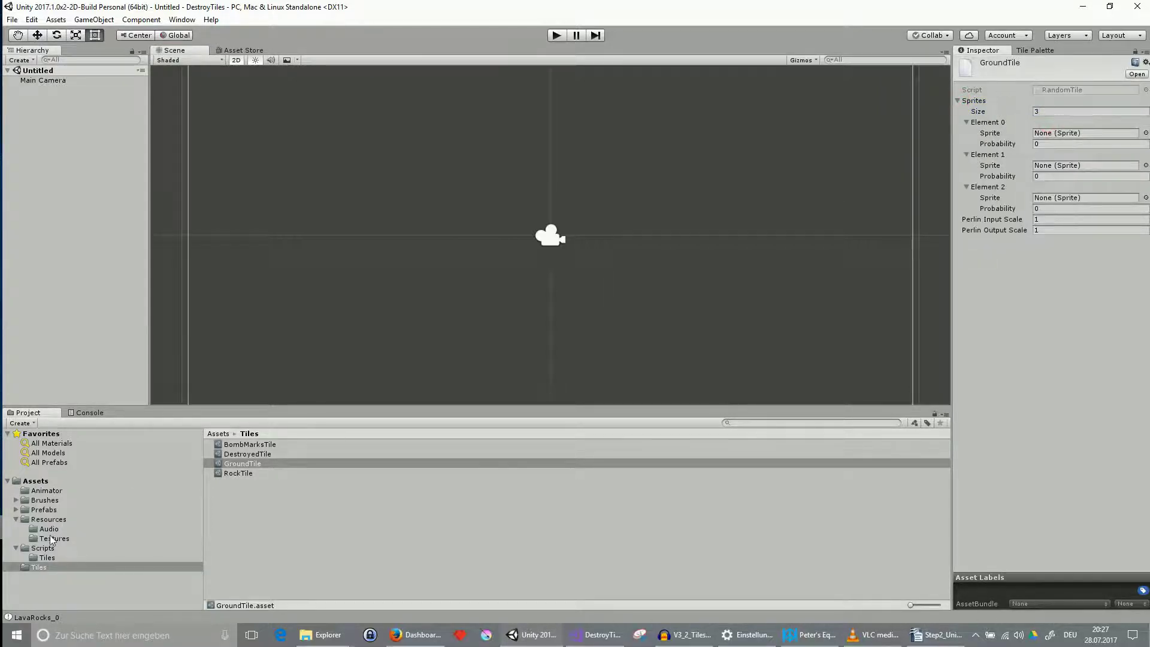
Assign the Ground_0, Ground_1 and Ground_2 sprites from Resources/Textures to Elements 0, 1 and 2 of the GroundTile.
click(49, 519)
click(54, 538)
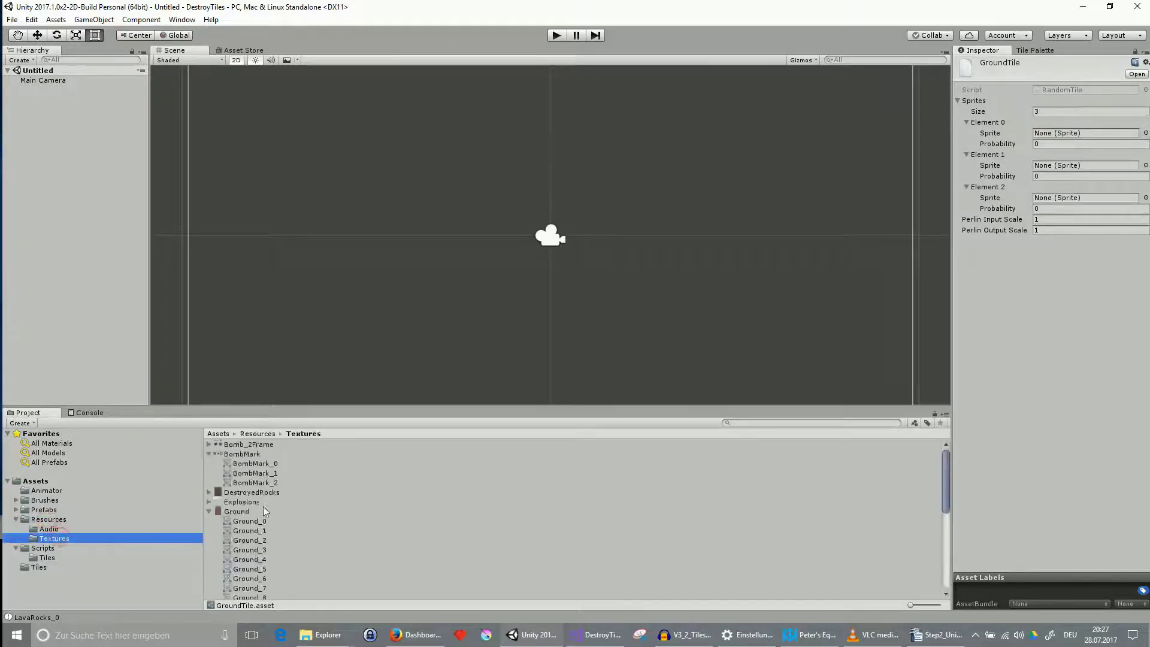
drag(248, 525, 1071, 133)
drag(258, 532, 1083, 167)
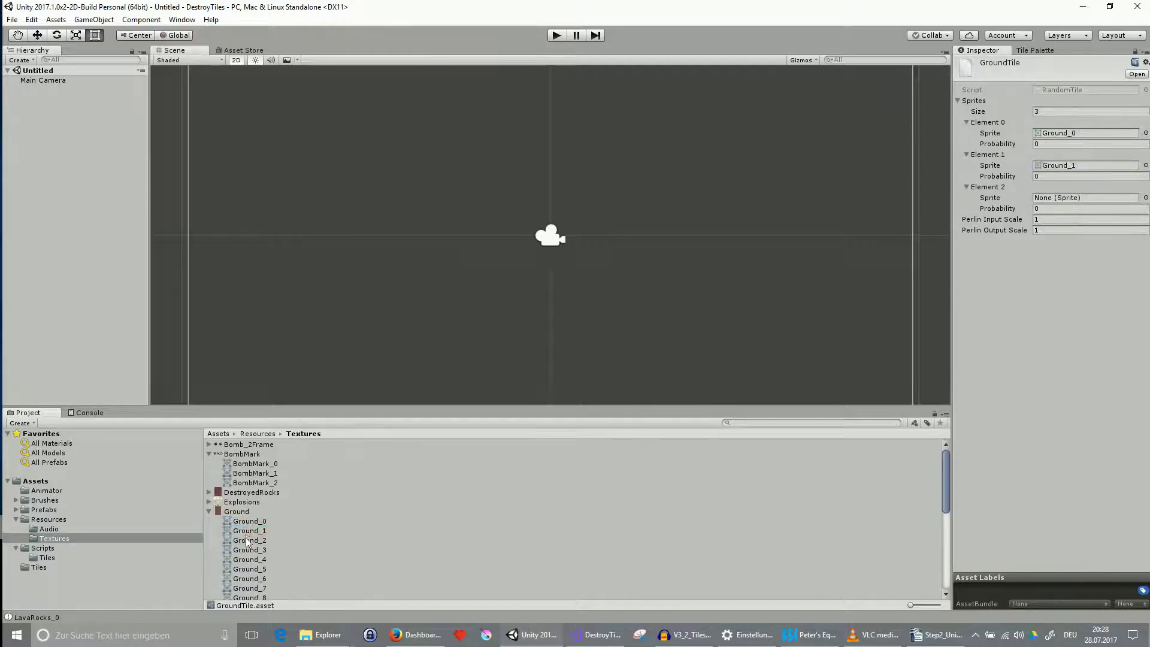
drag(248, 543, 1052, 199)
Set the probability of all three GroundTile sprite elements to 1.
click(1054, 145)
text(1)
key(Tab)
text(1)
click(1052, 208)
text(1)
click(1058, 219)
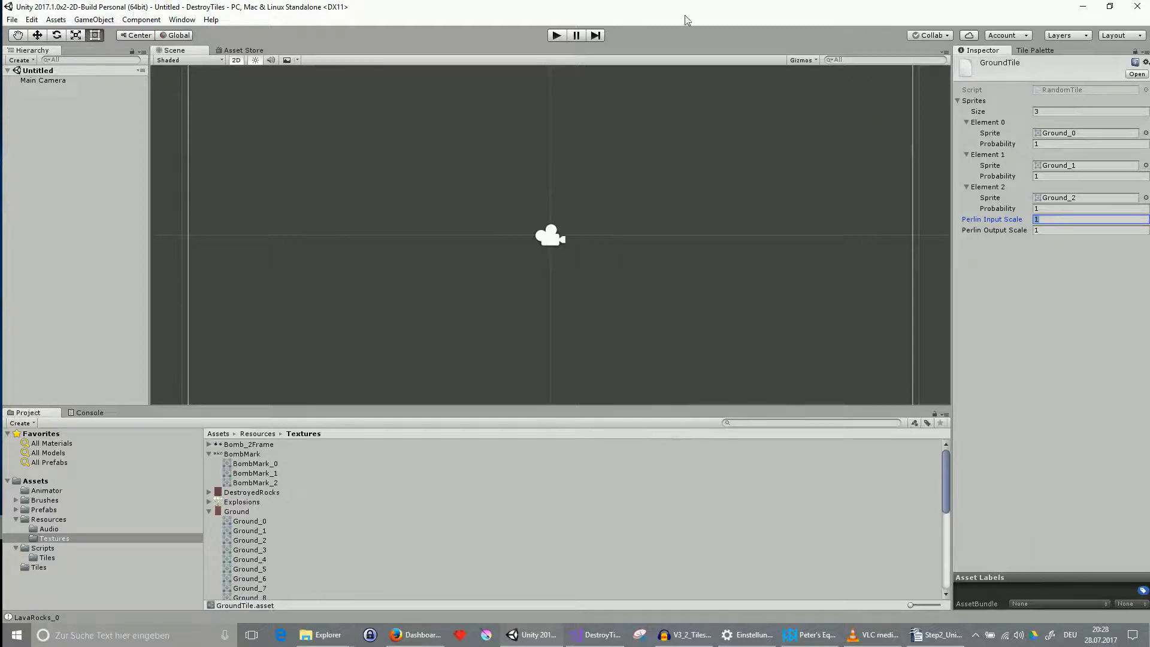
Create a RockBrush asset and select it in the Assets/Brushes folder.
click(43, 569)
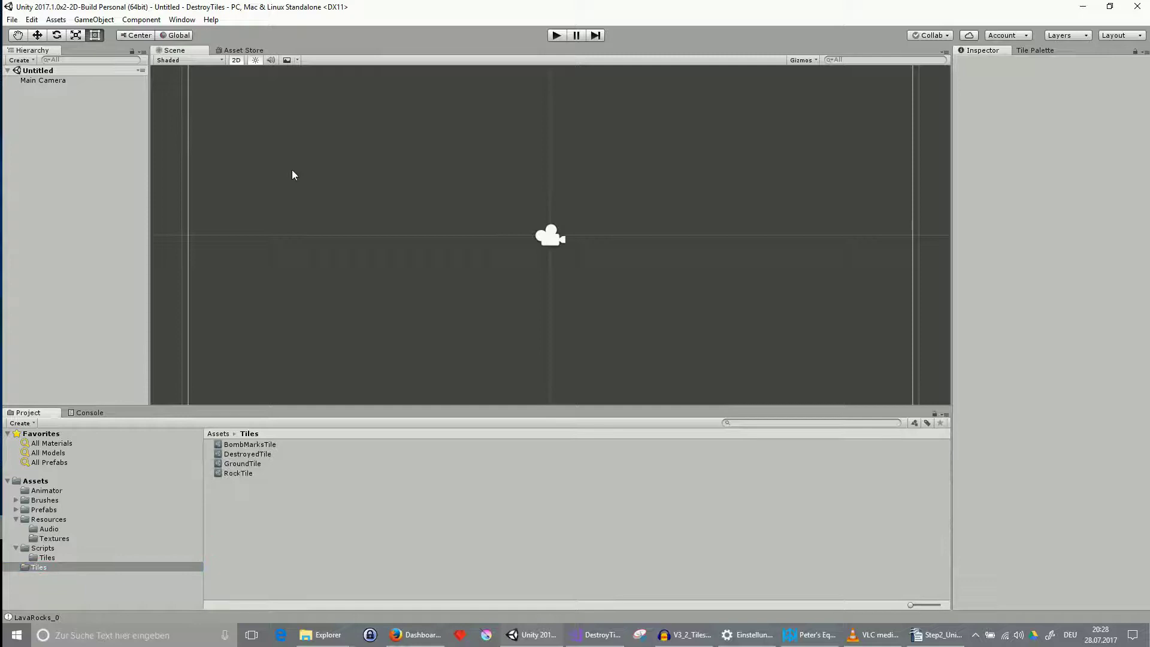
click(60, 20)
mouse_move(59, 37)
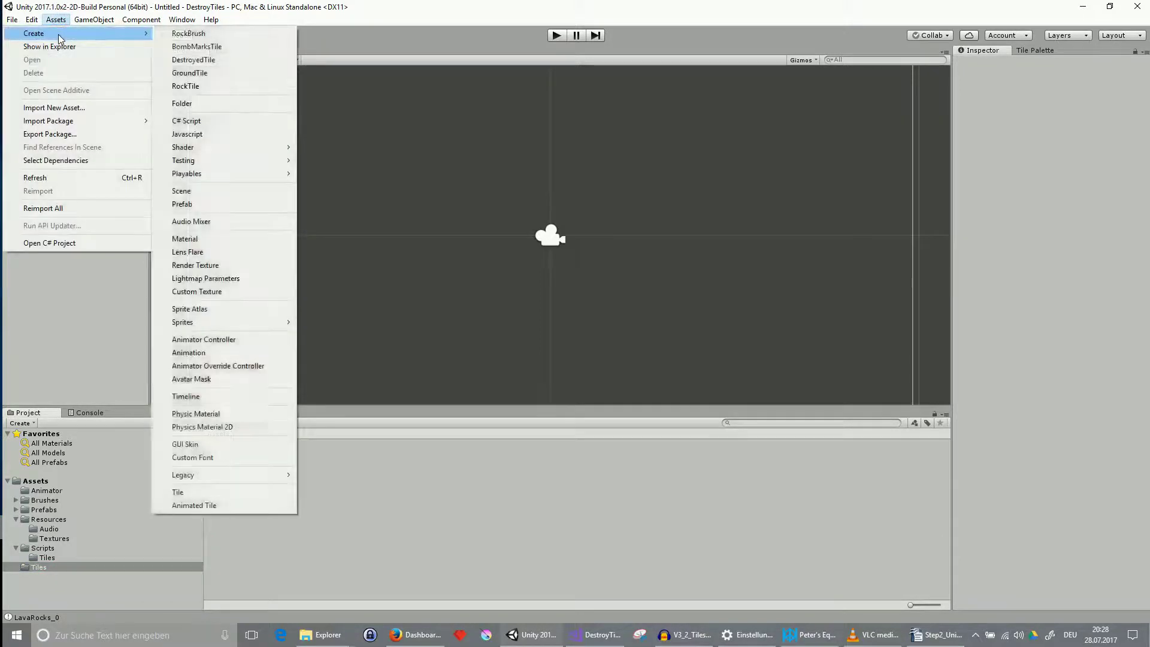
click(193, 37)
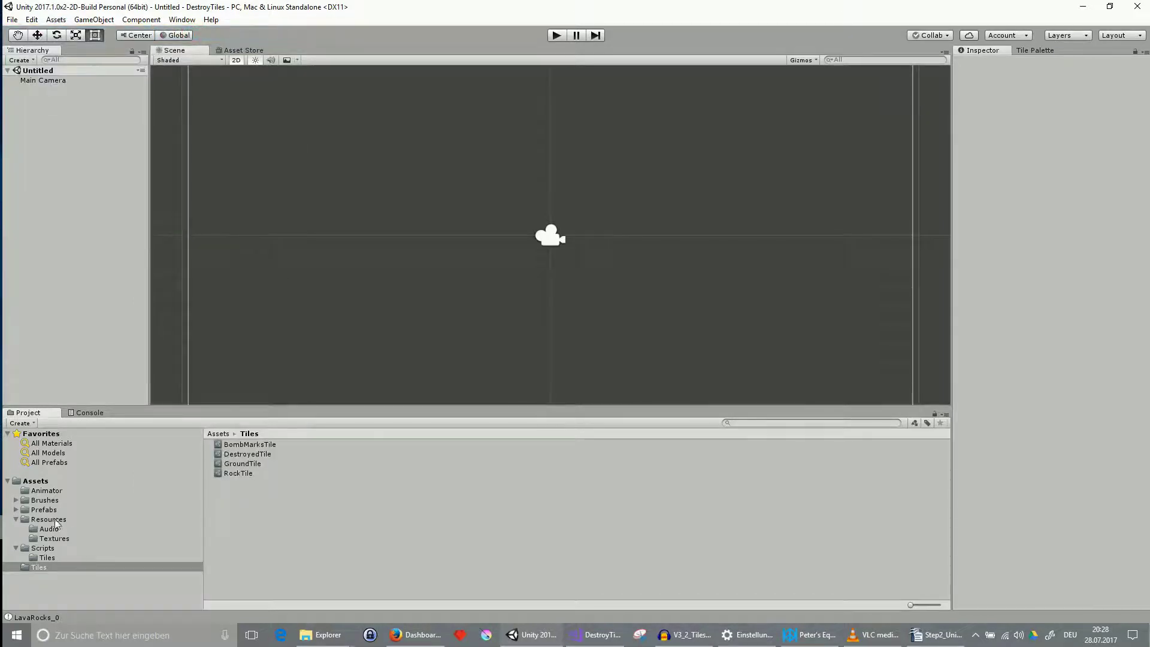
click(45, 500)
click(240, 463)
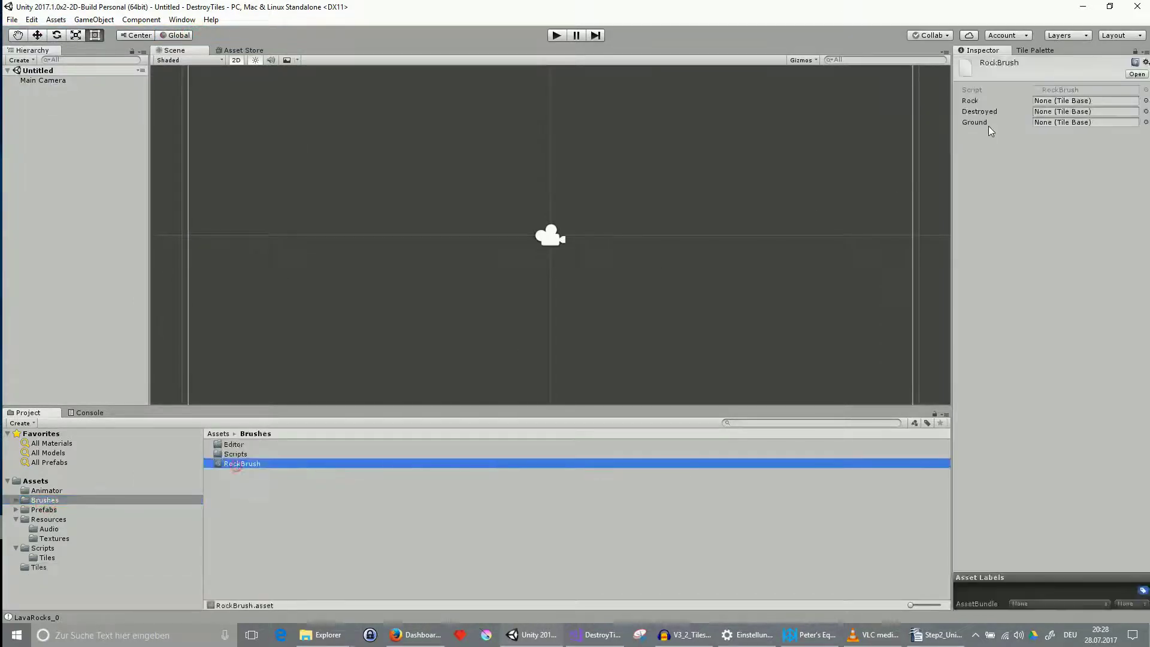
Assign RockTile, DestroyedTile and GroundTile from Assets/Tiles to the RockBrush's Rock, Destroyed and Ground fields.
click(39, 567)
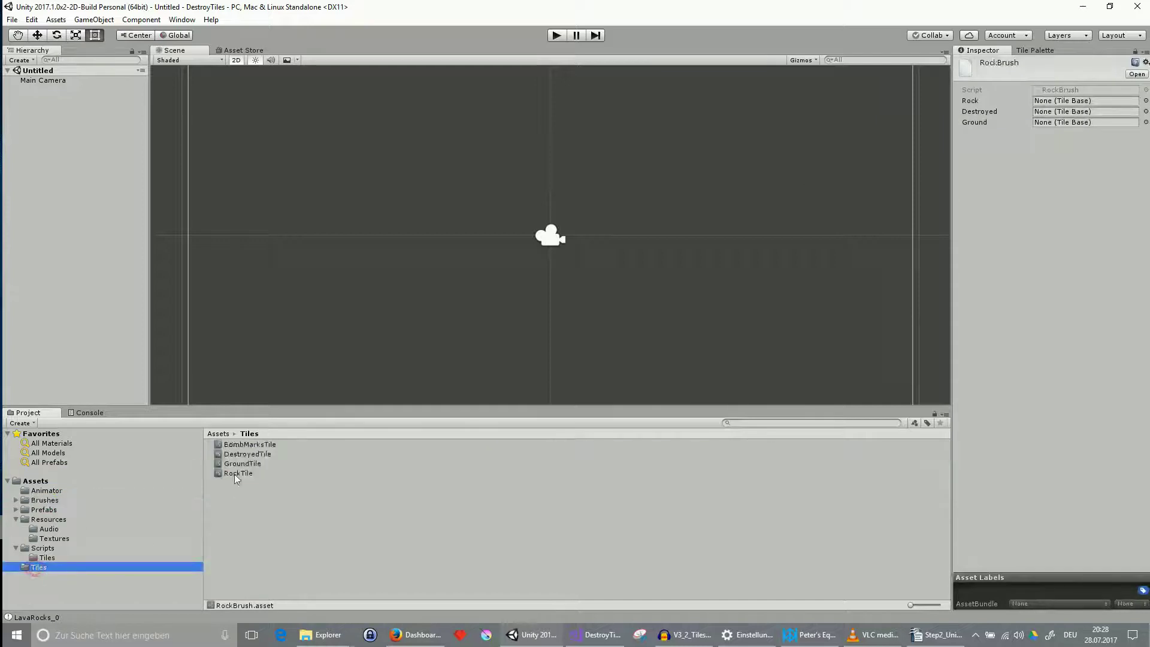
drag(246, 445, 348, 528)
drag(243, 474, 1066, 102)
drag(242, 455, 1063, 112)
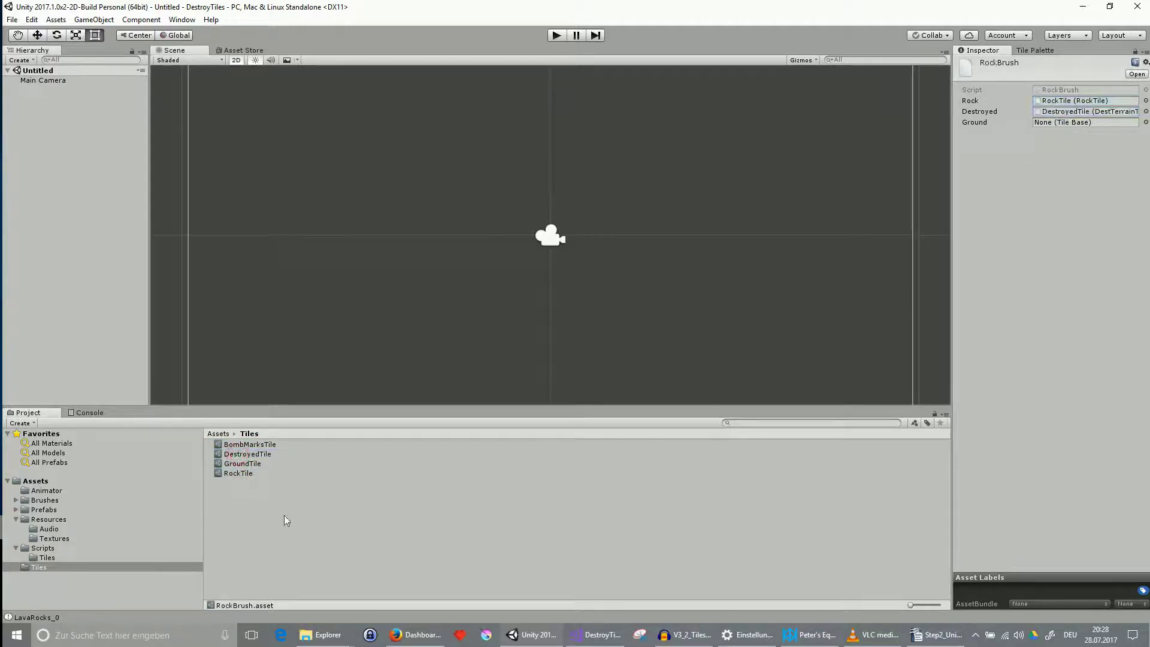
drag(240, 463, 1122, 129)
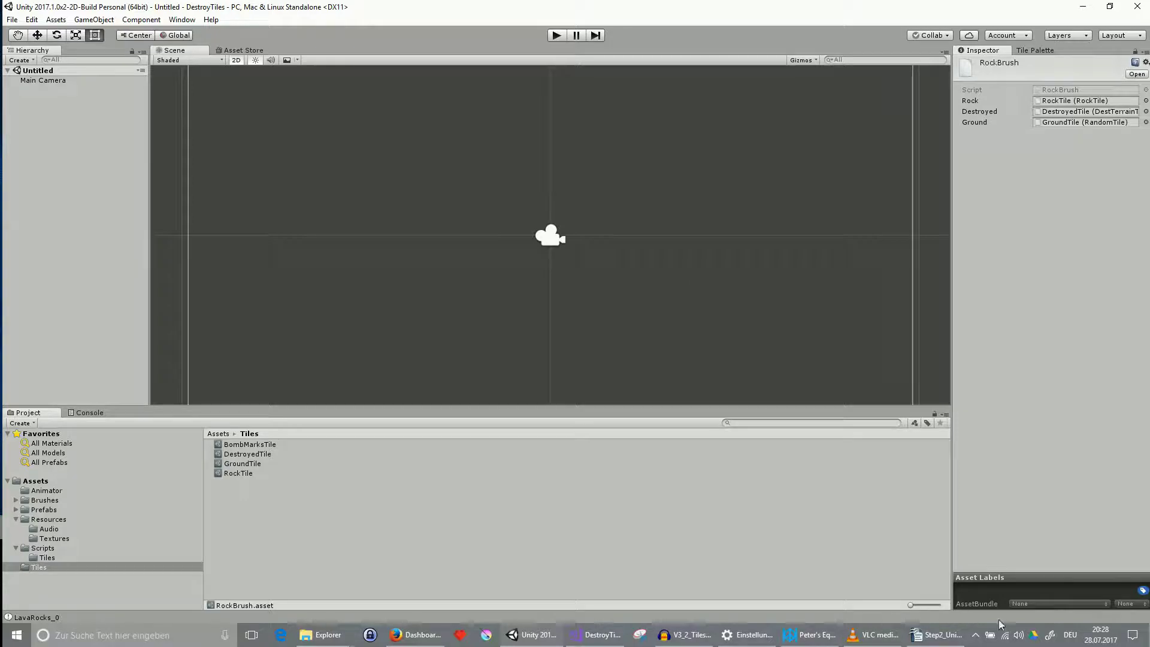
click(975, 634)
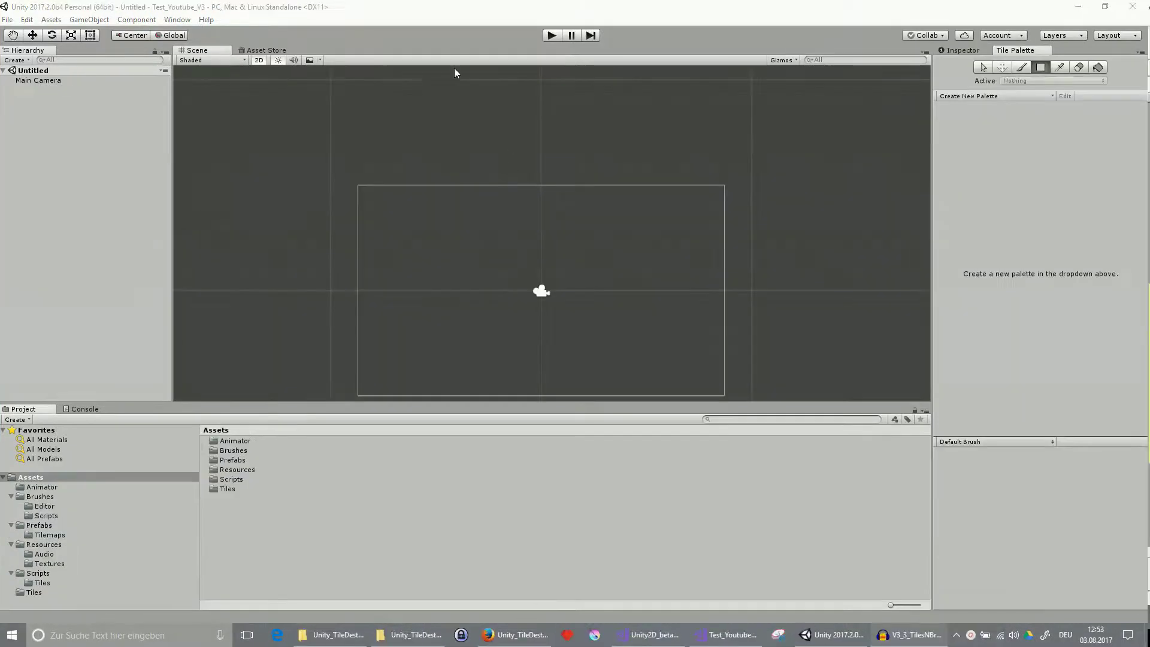
Create a tile palette named Terrain and save it in a new Palette folder inside Assets.
click(1007, 95)
text(Terrain)
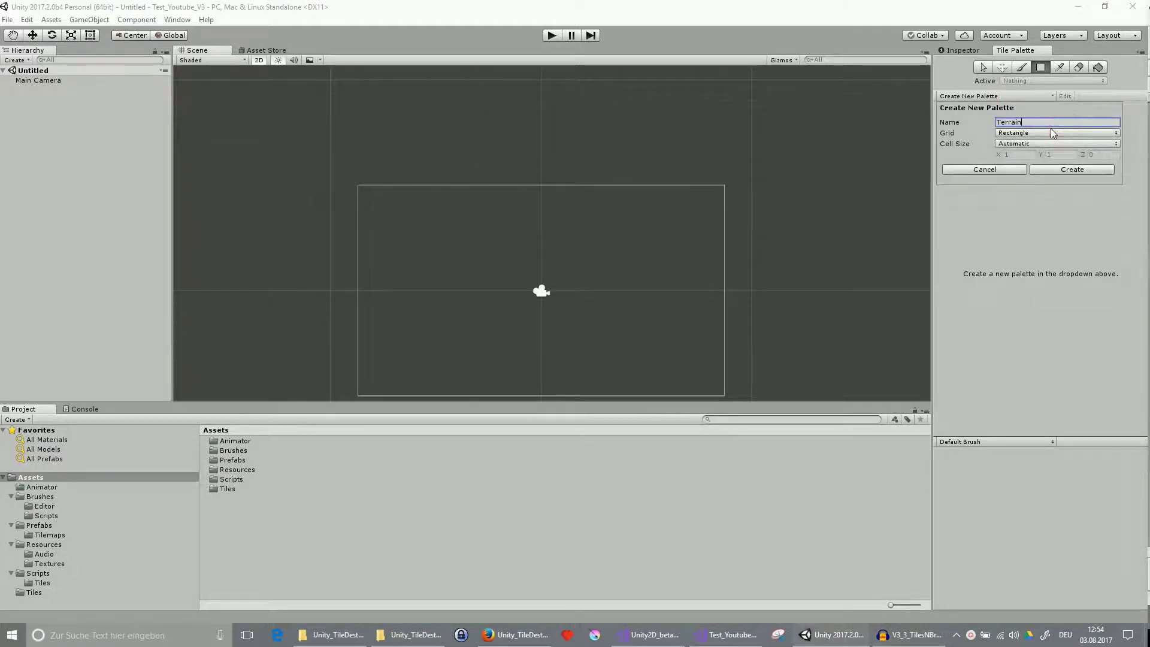
click(1063, 170)
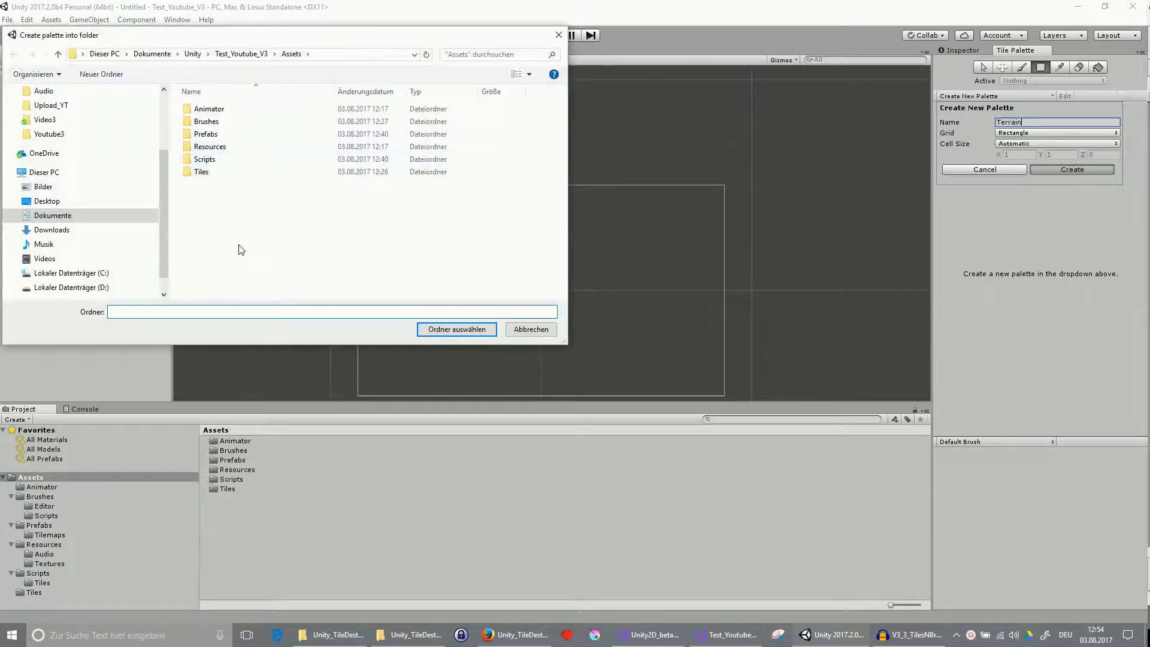
right_click(227, 264)
mouse_move(193, 415)
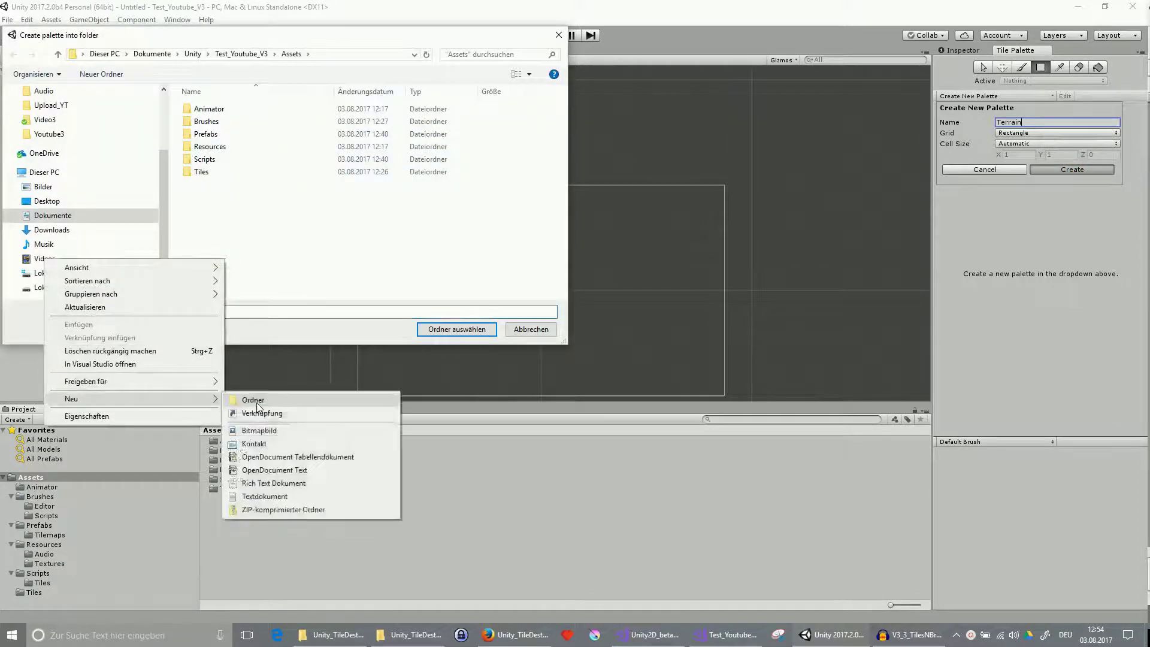
click(261, 401)
text(Palette)
key(Return)
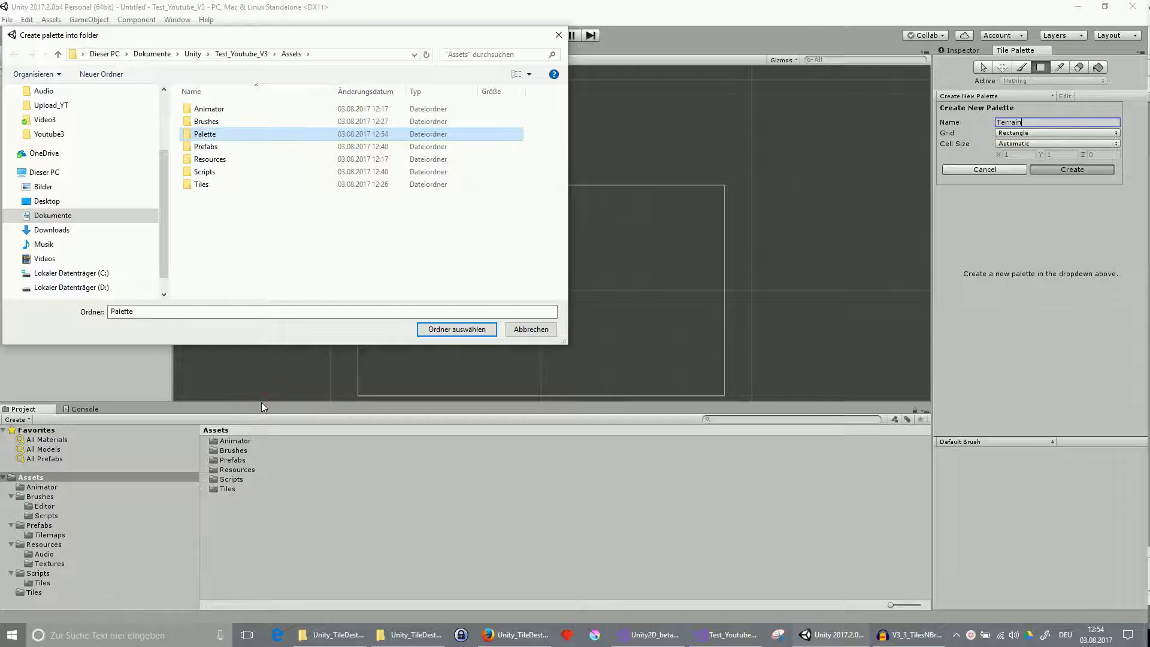
click(456, 329)
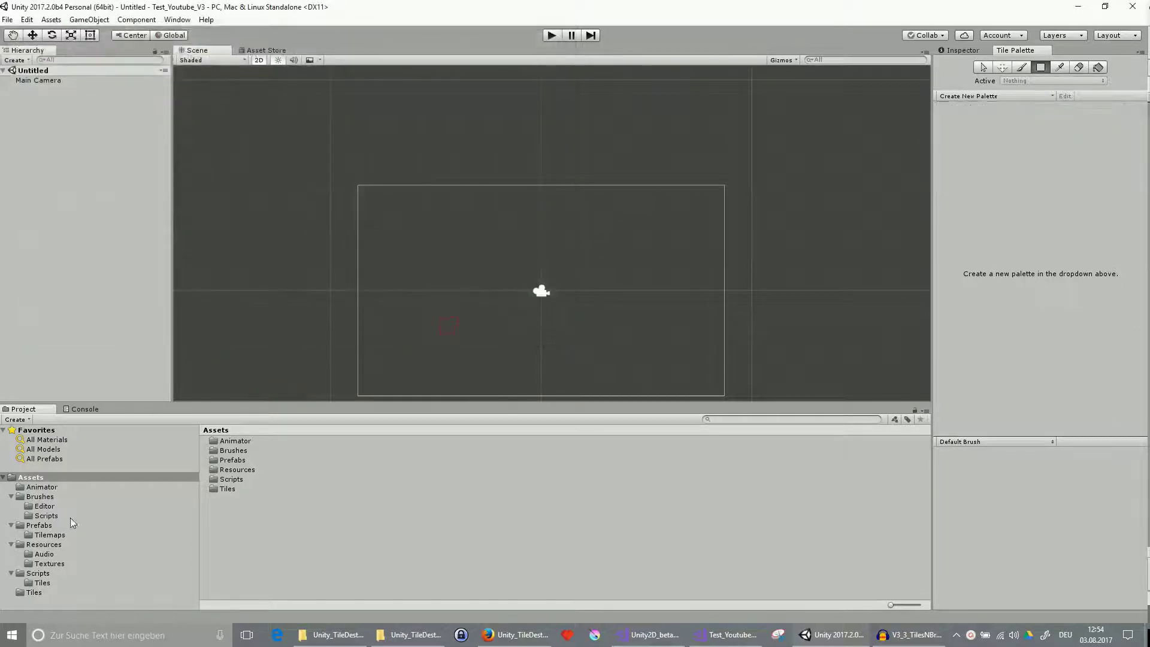
Add the GroundTile from Assets/Tiles to the Terrain palette.
click(33, 601)
drag(234, 458, 1063, 253)
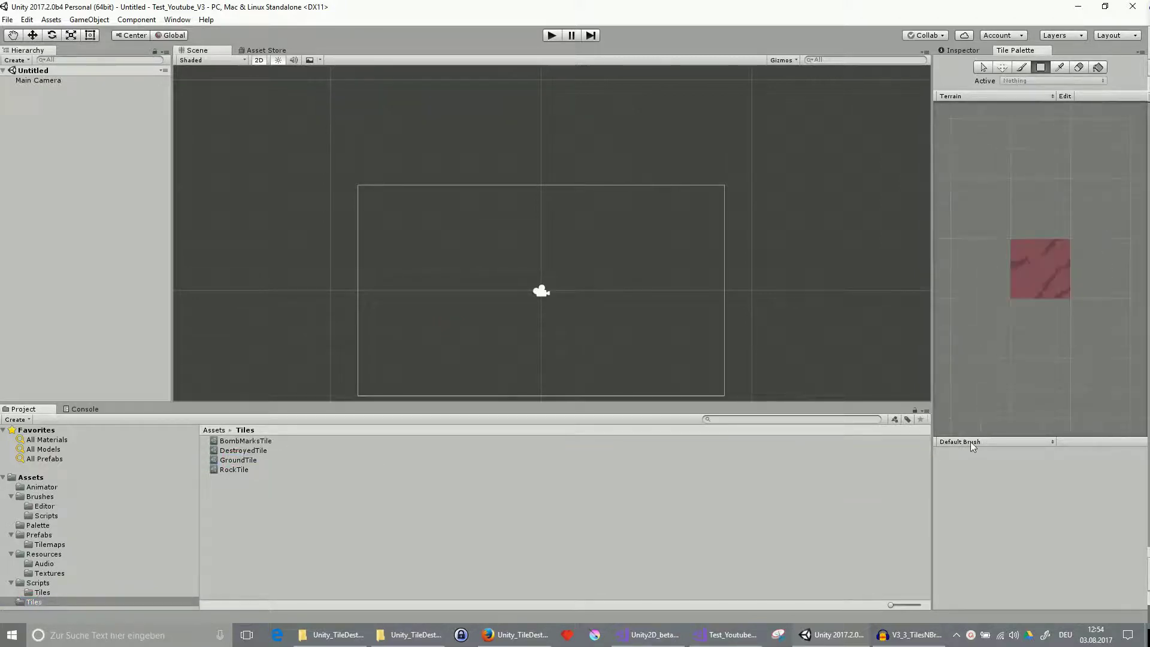
Choose RockBrush as the palette's brush and initialize the scene with it.
click(996, 444)
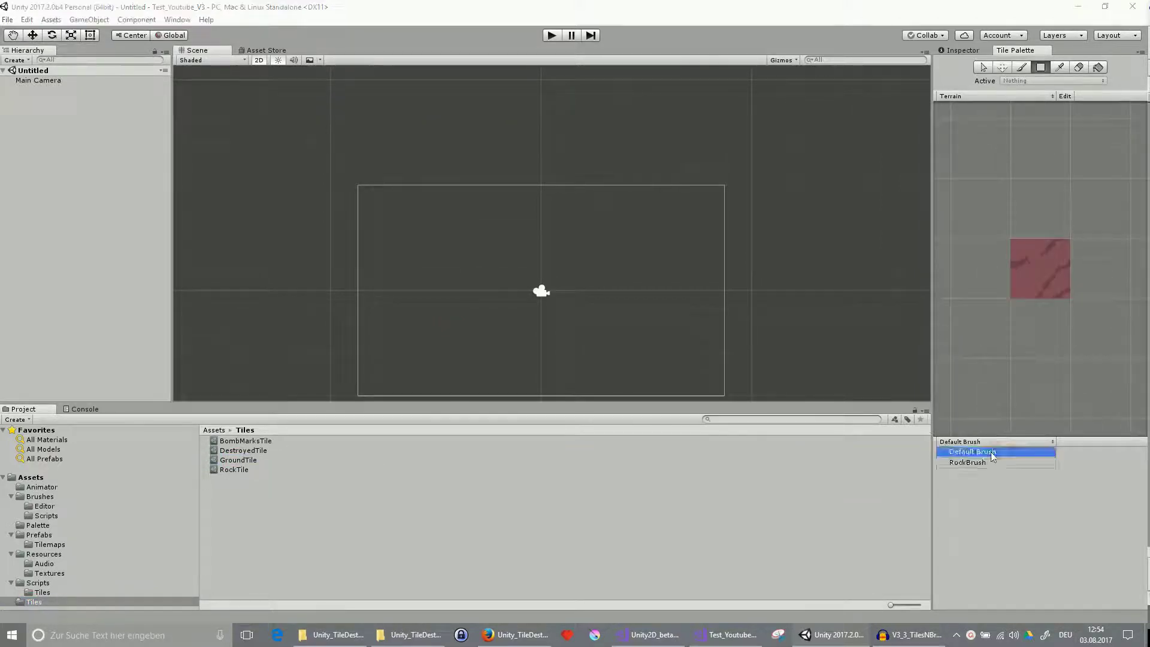
click(987, 465)
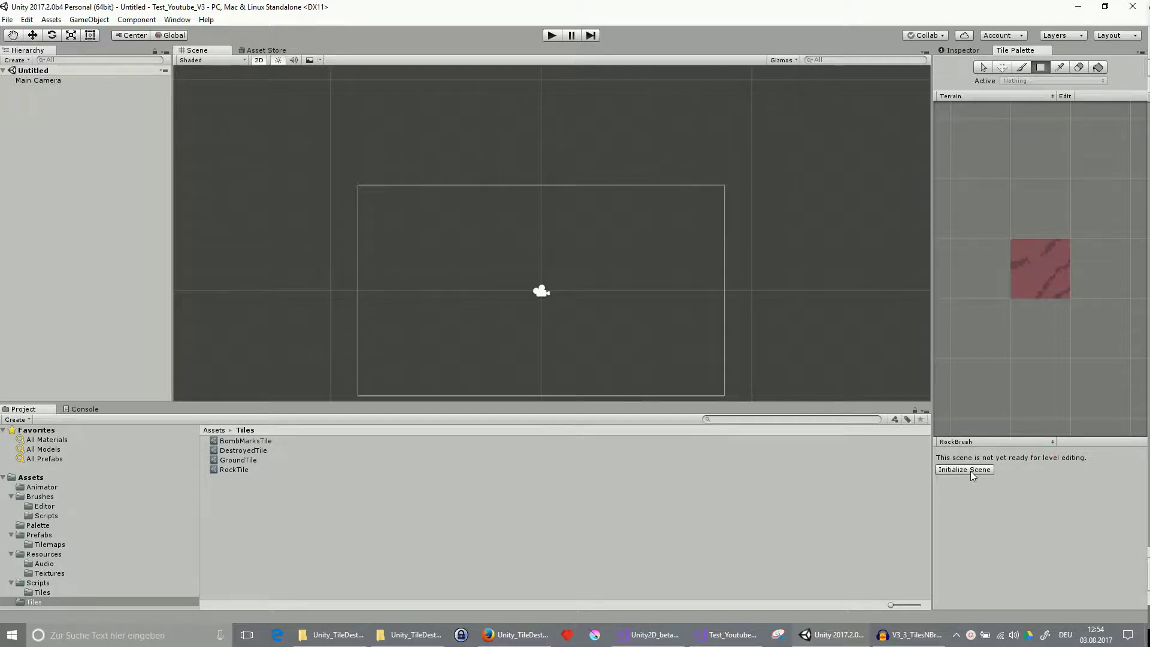
click(970, 470)
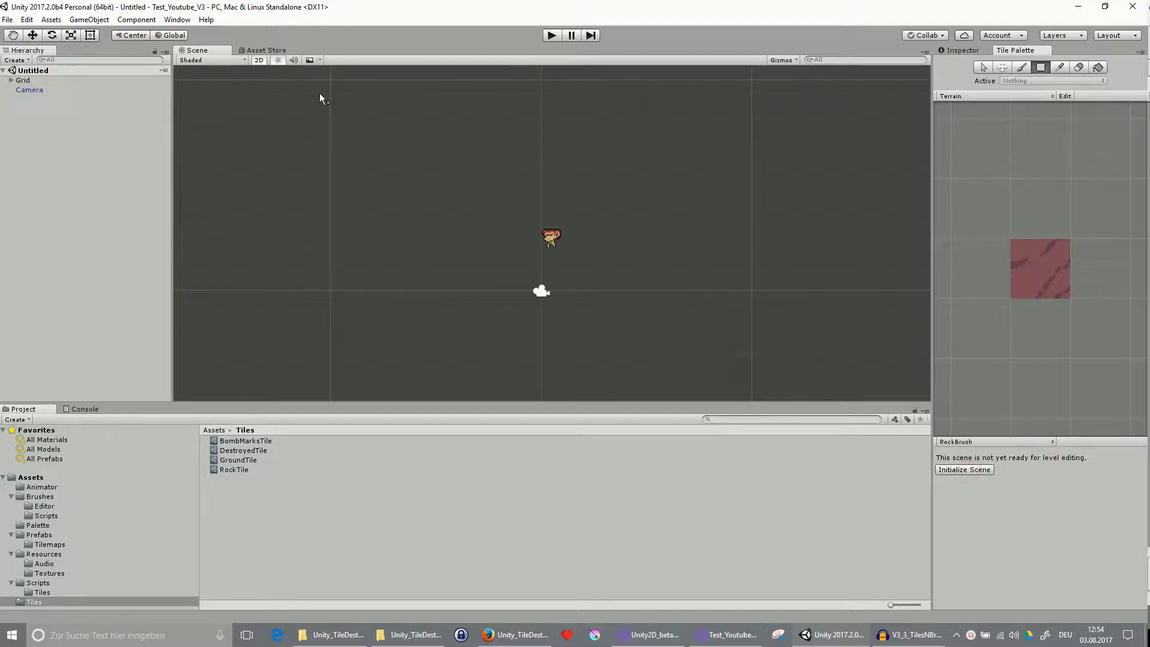
Expand the Grid object and examine its GroundMap, RockMap, DirtMap, Player and GameManager children along with the Camera.
click(11, 80)
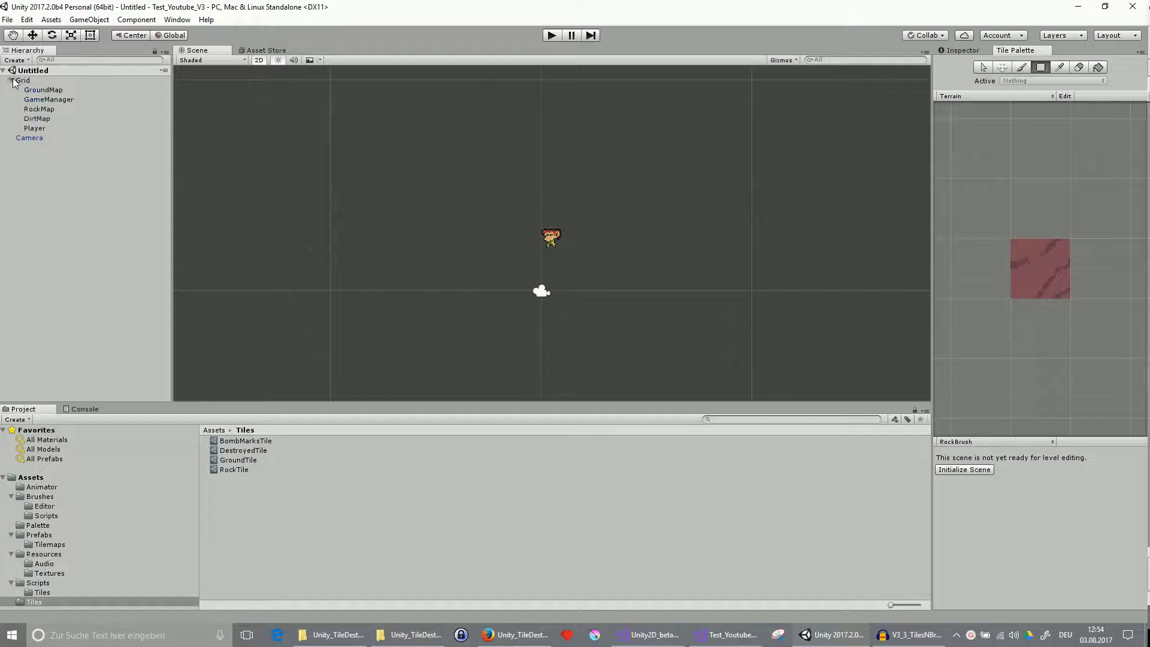
click(41, 90)
click(38, 110)
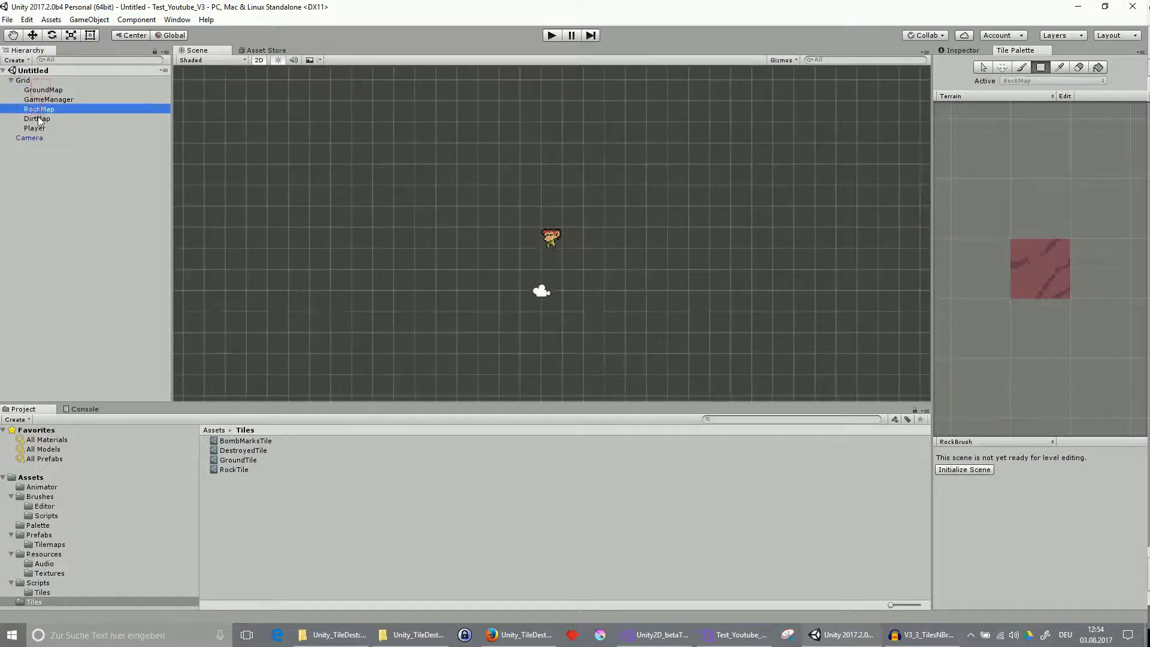
click(37, 119)
click(31, 128)
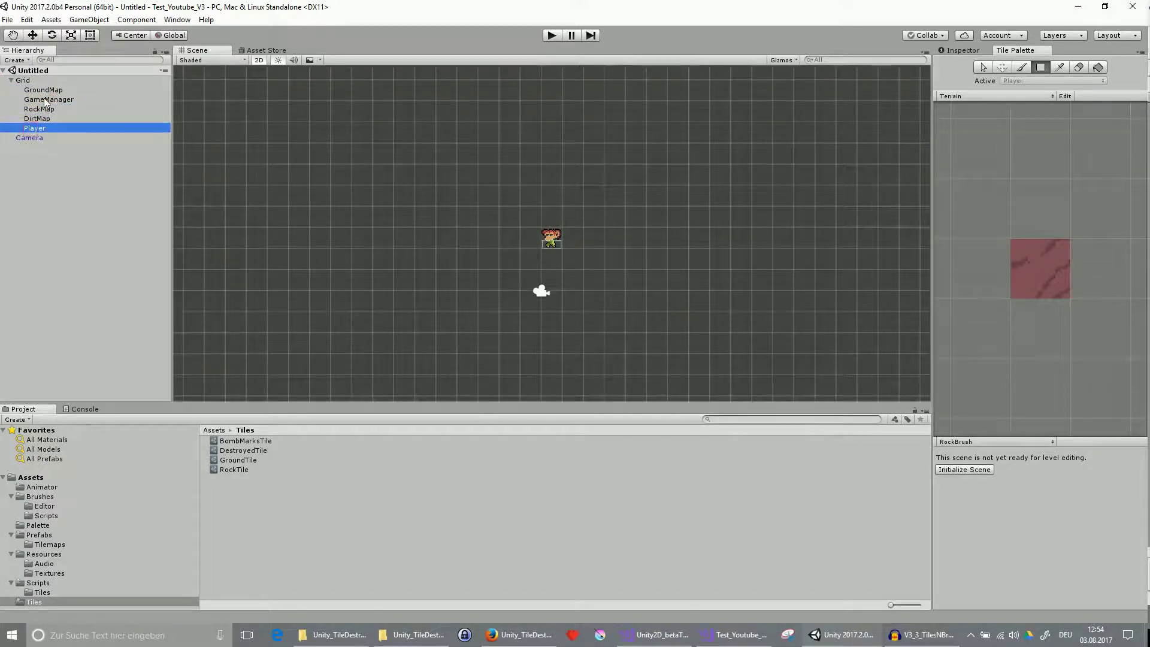
click(30, 137)
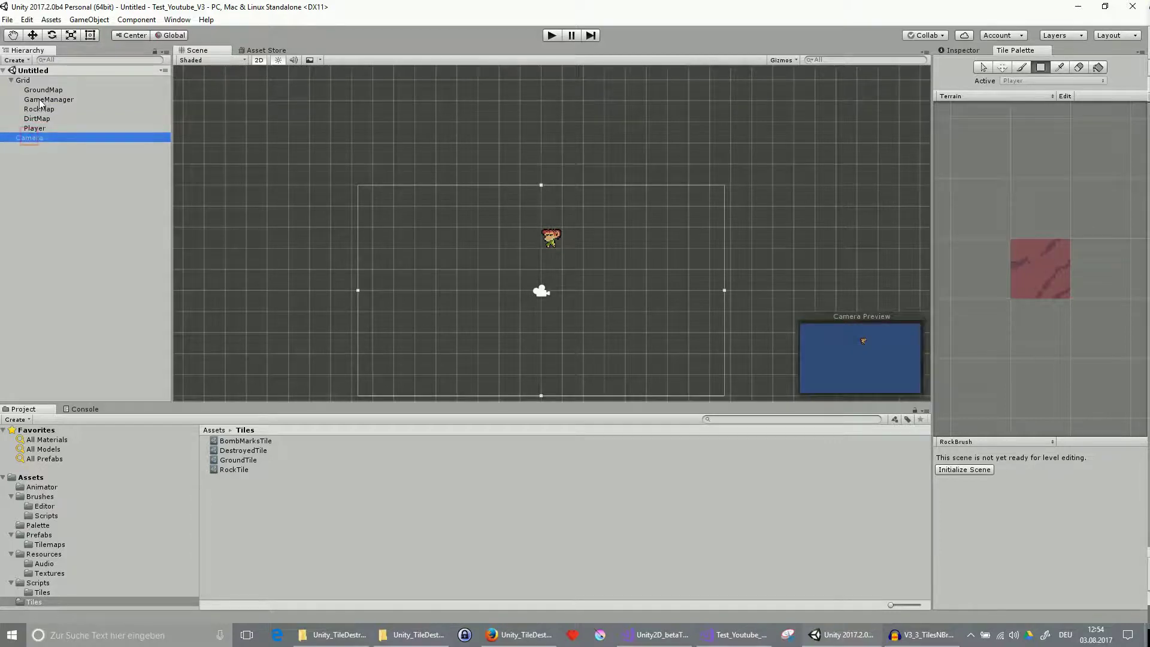
click(39, 100)
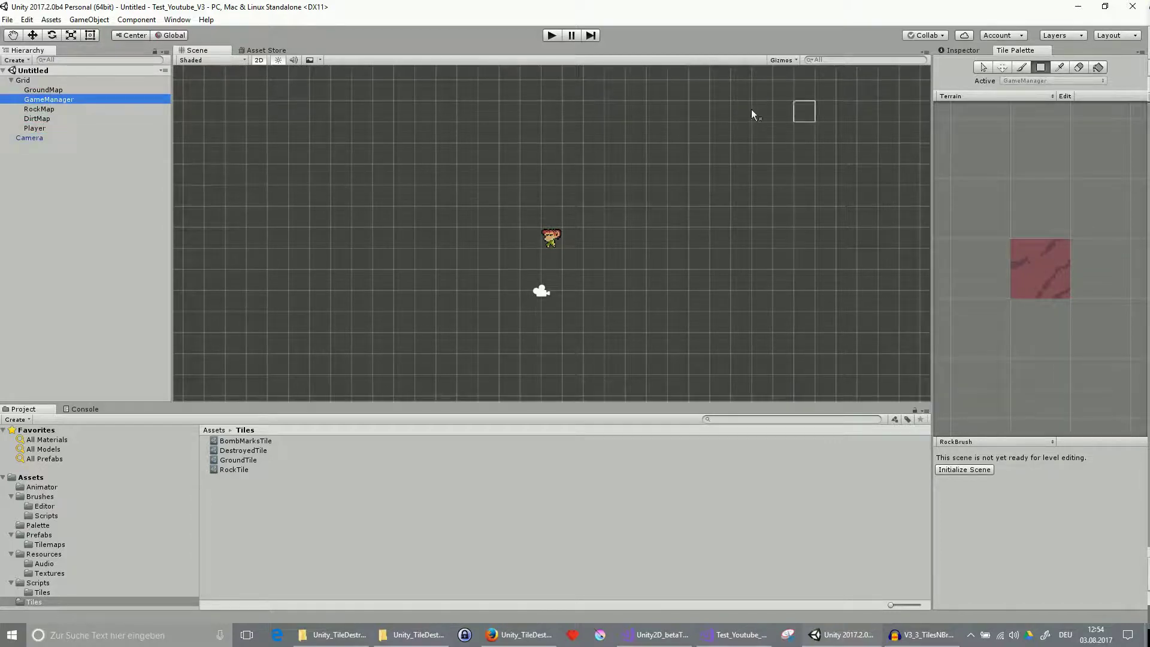
scroll(469, 243, down, 1)
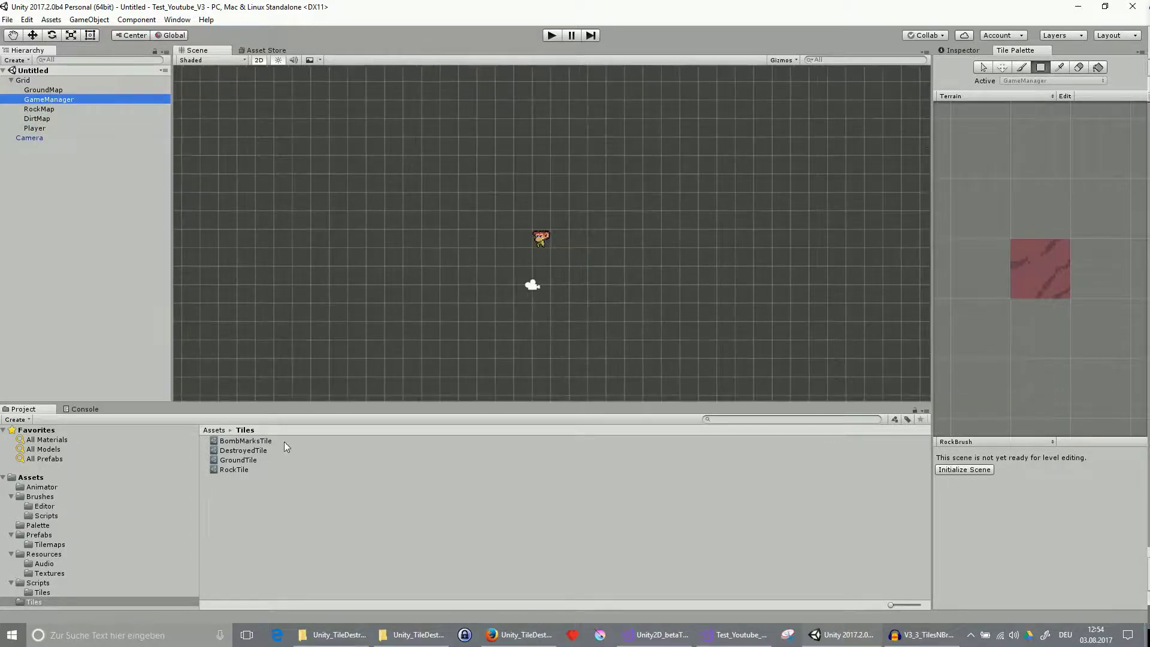
Locate the BrushEditorUtility script in the Brushes/Editor folder and select it.
click(41, 498)
click(46, 506)
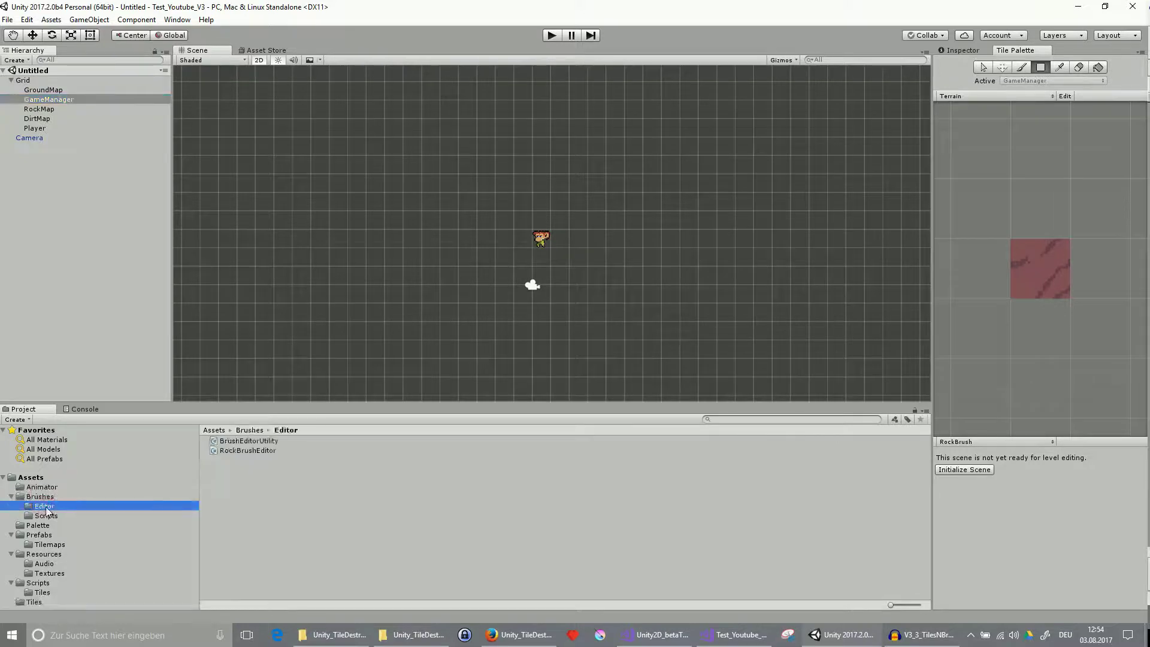
click(238, 441)
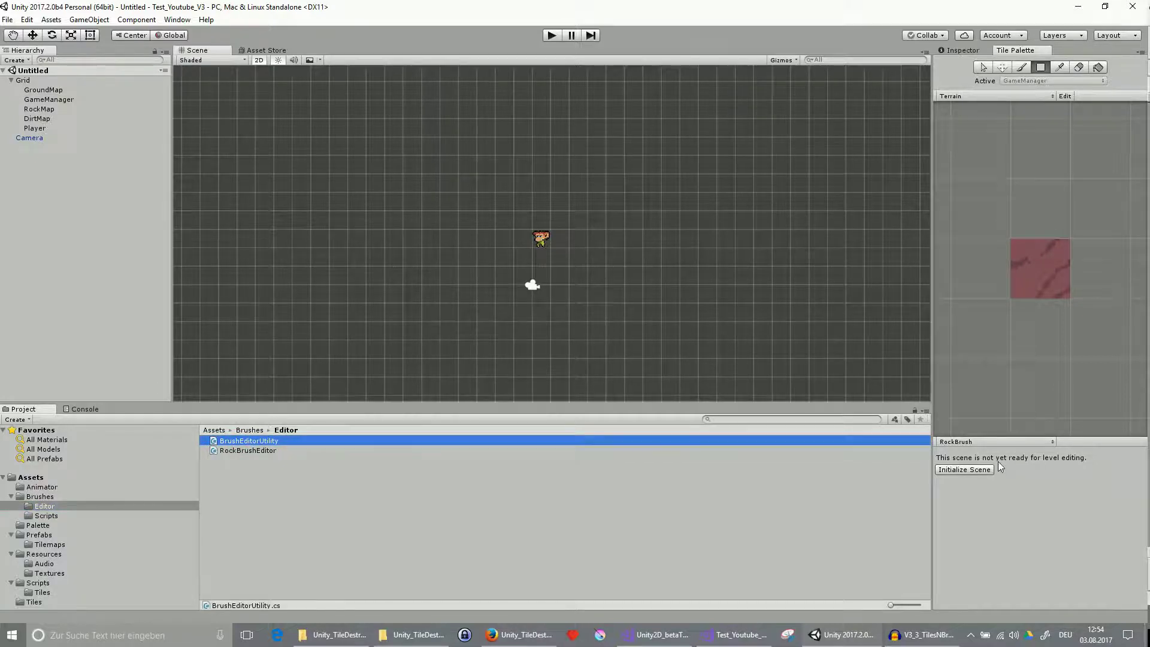
middle_drag(505, 258, 455, 232)
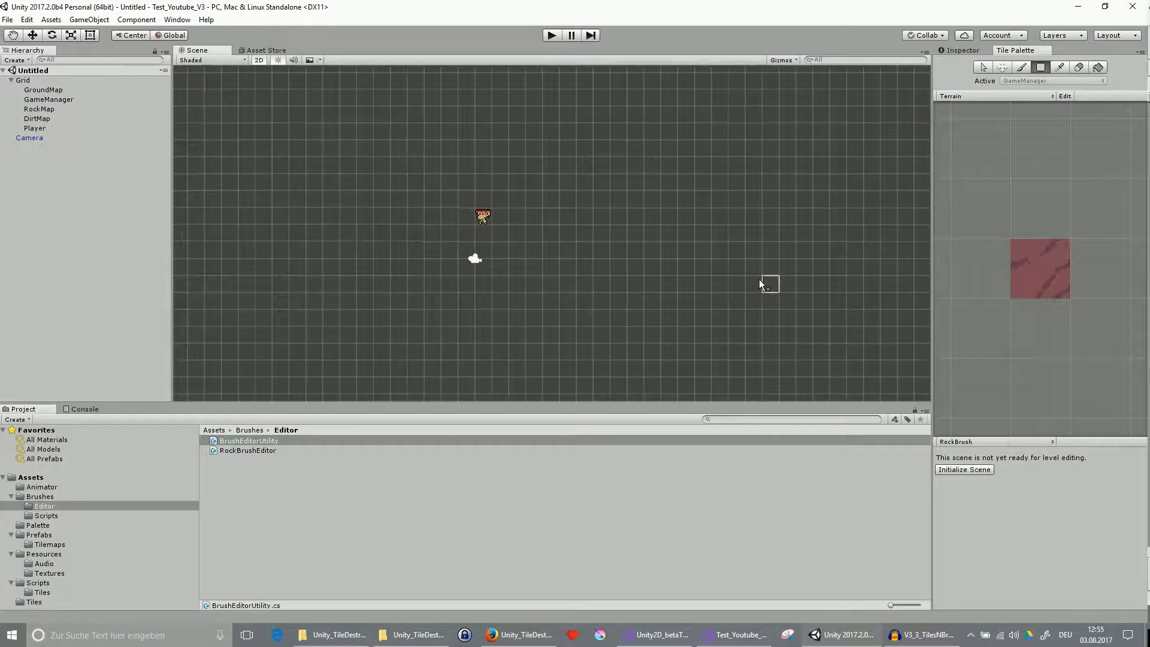
Compare the Order in Layer settings of the DirtMap, GroundMap and RockMap tilemap renderers.
click(58, 90)
click(54, 109)
click(44, 119)
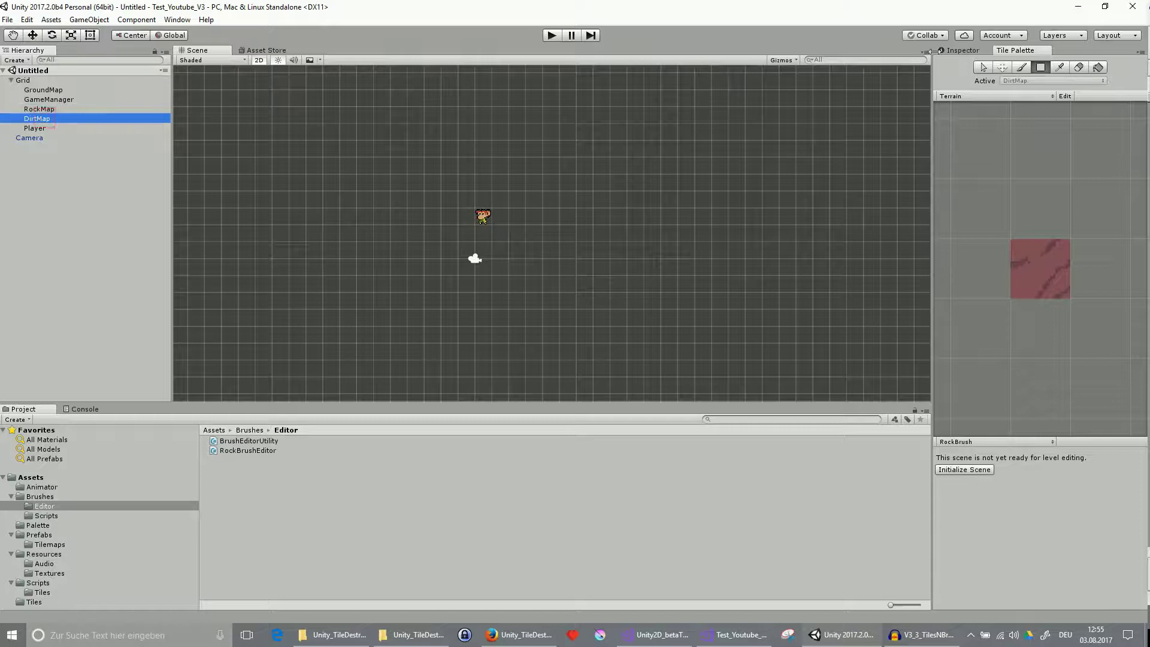
click(958, 51)
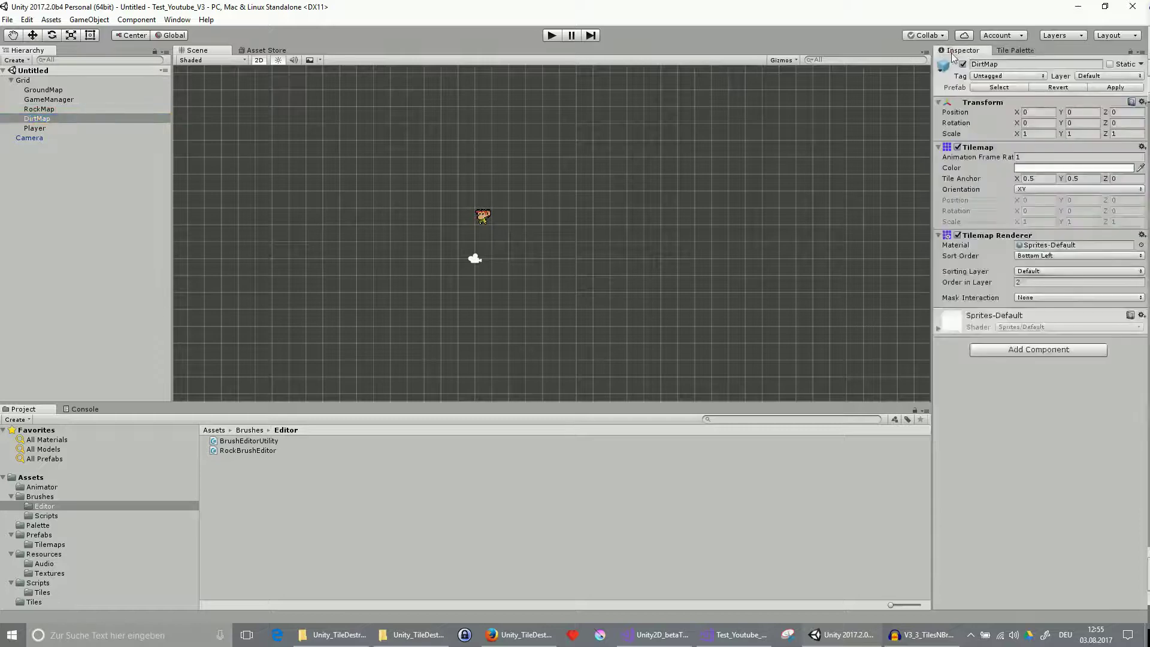
click(1036, 285)
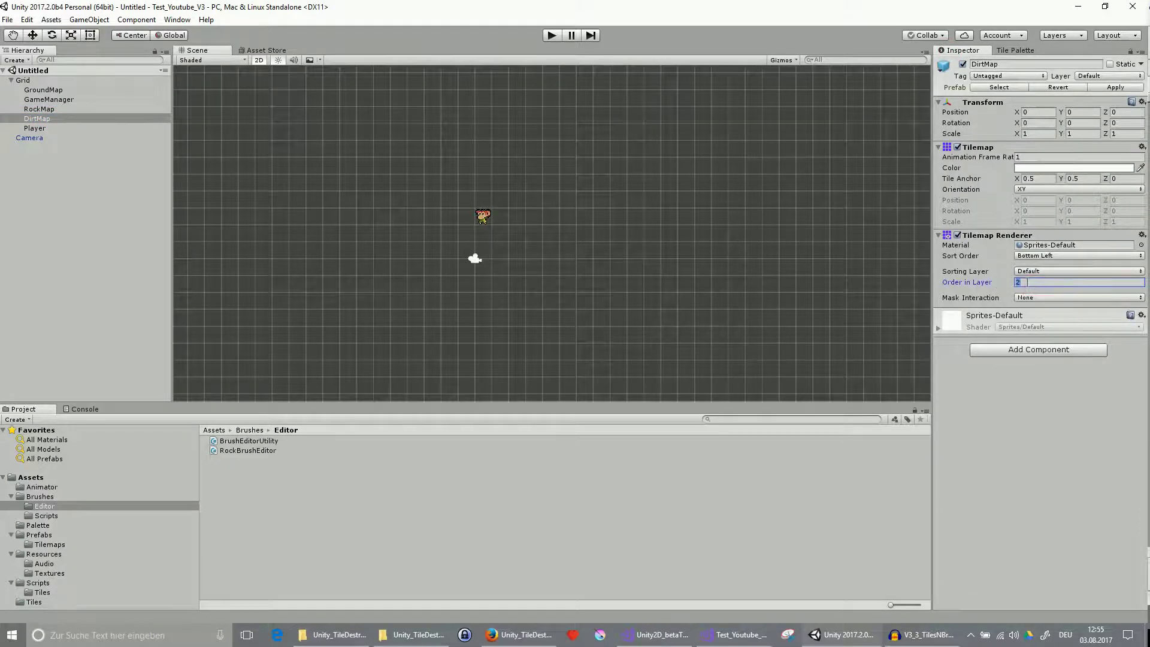
click(51, 91)
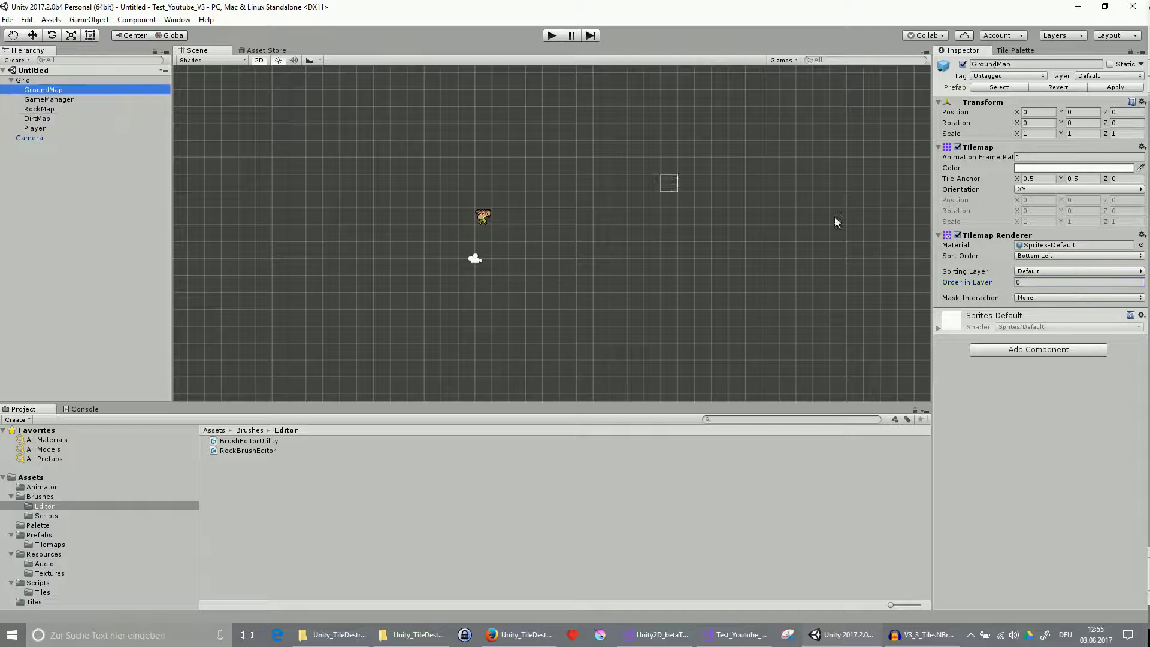
click(1001, 286)
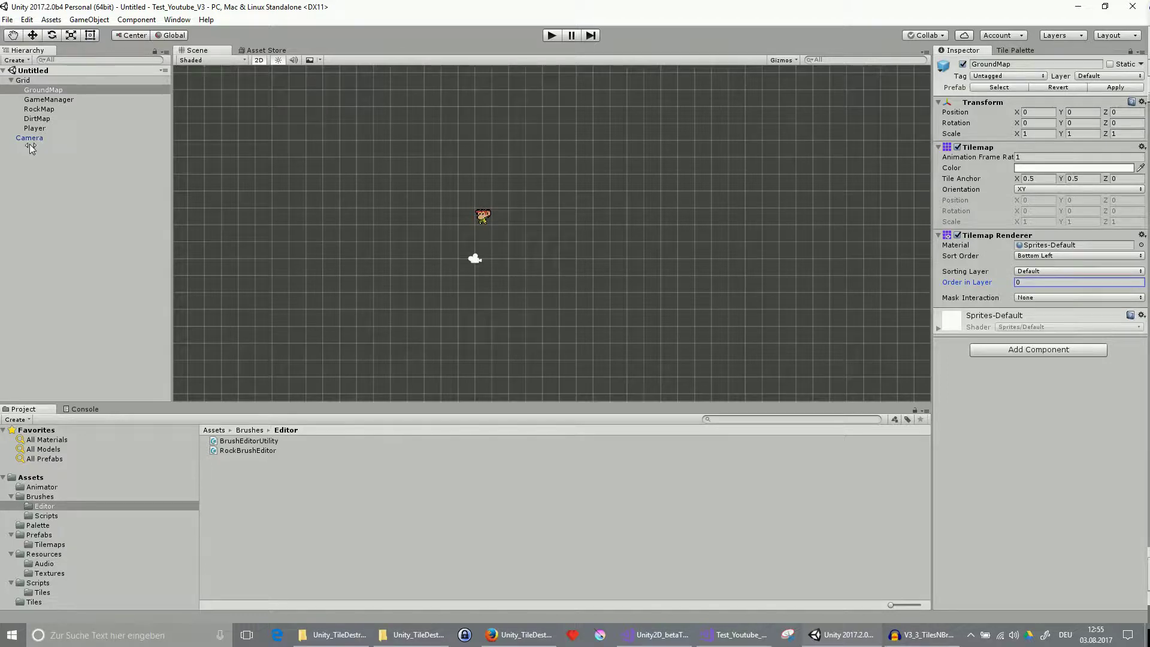
click(38, 108)
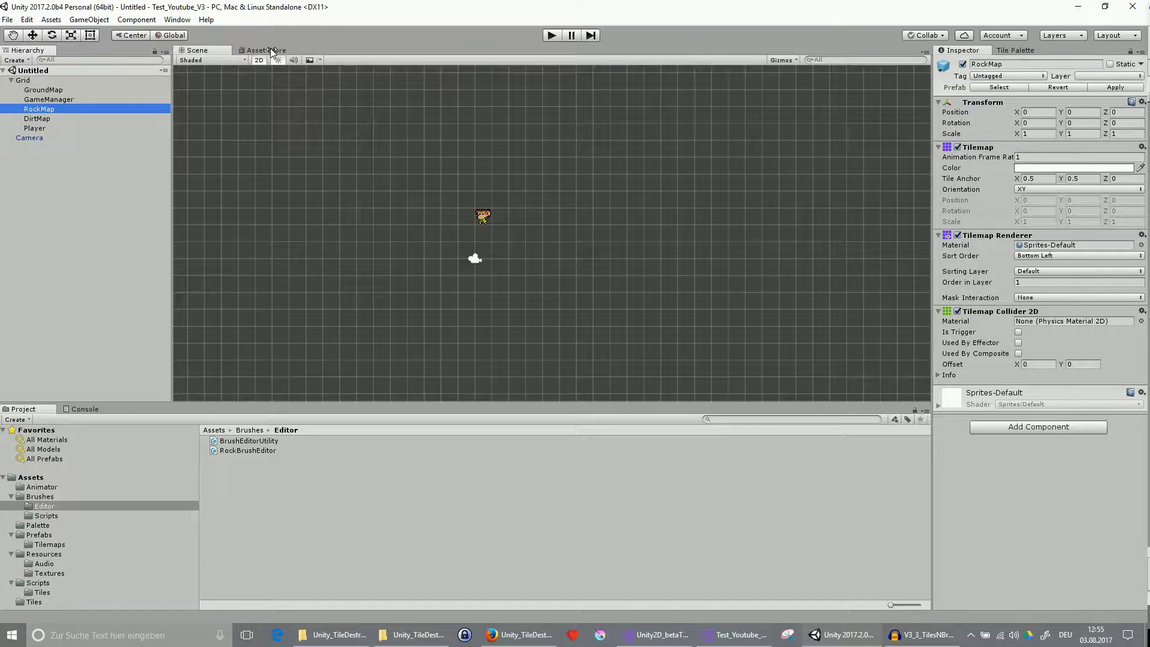
Switch the palette to Default Brush and box-fill a large rectangle of GroundMap around the player with the ground tile.
click(1026, 50)
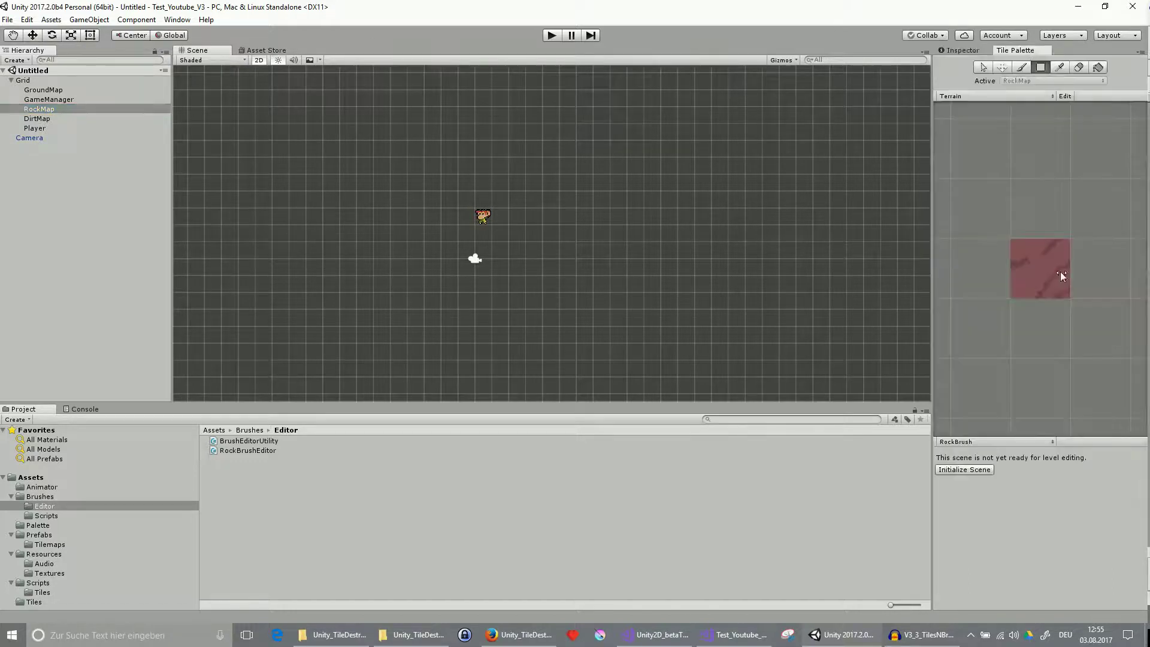
click(1004, 443)
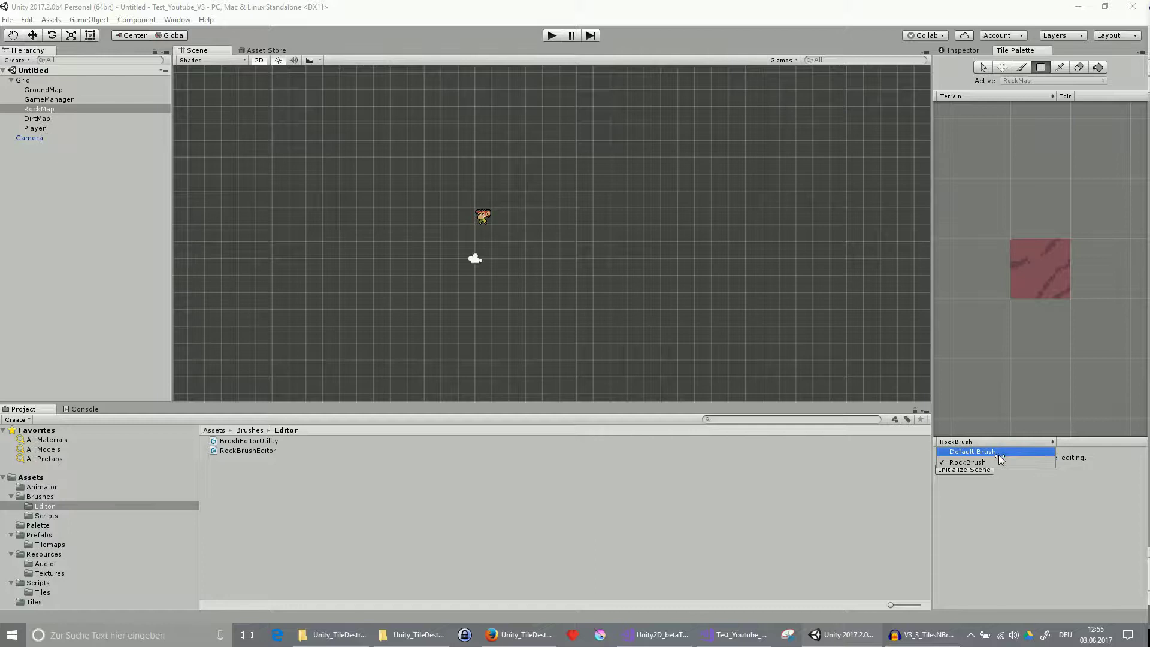
click(999, 453)
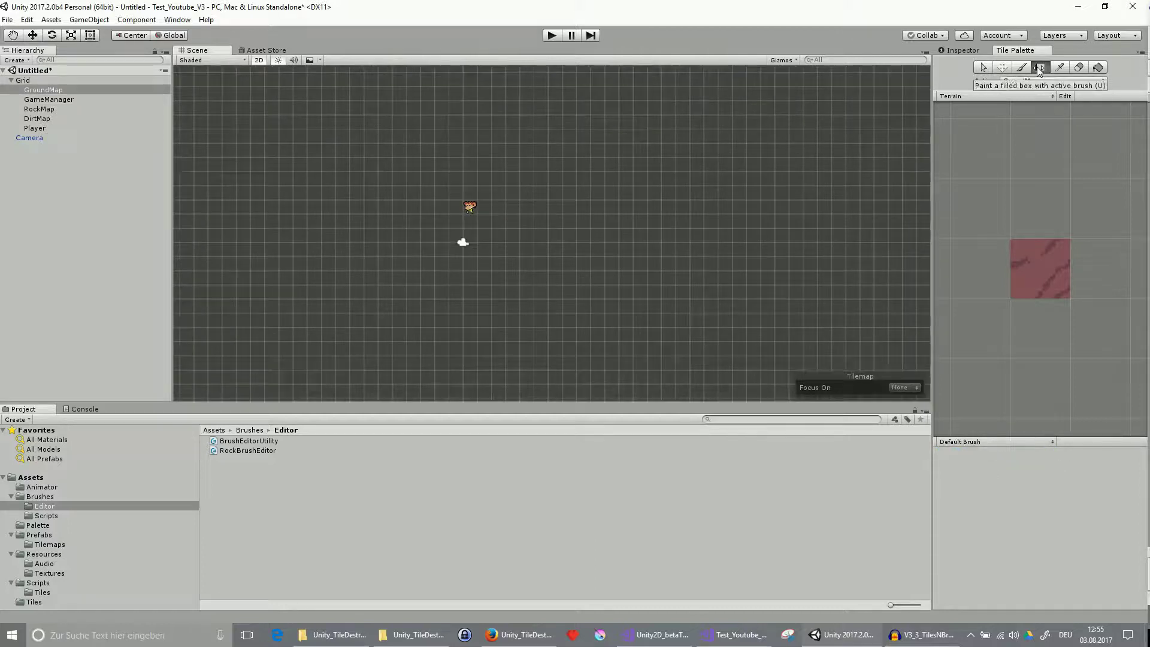
key(b)
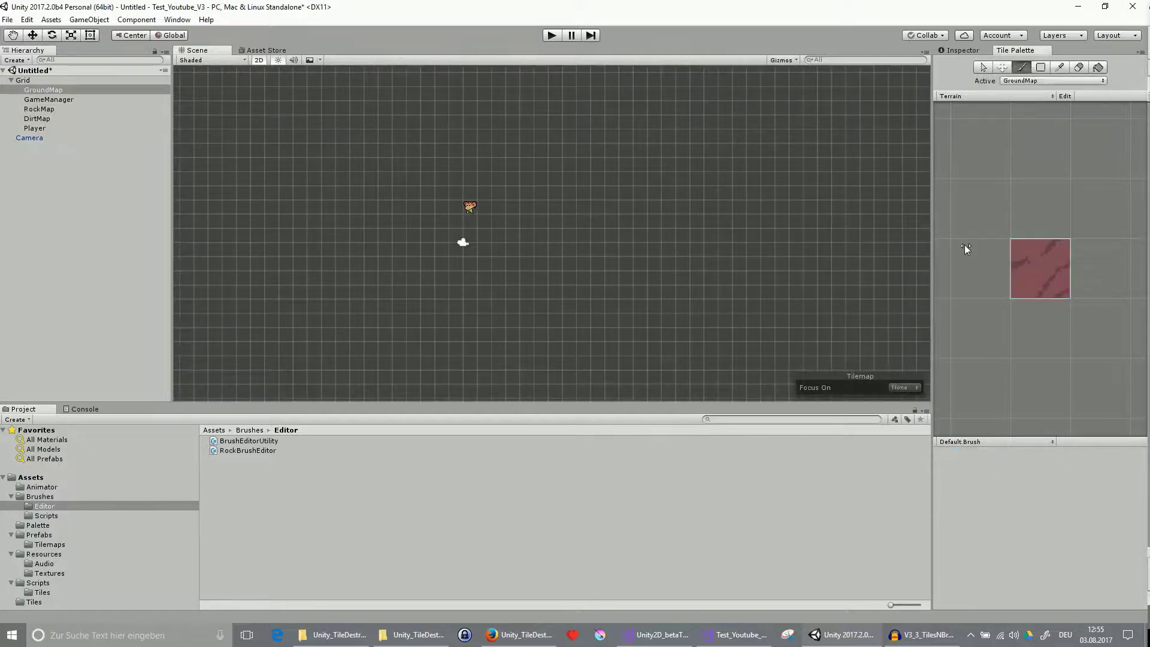
drag(278, 116, 685, 339)
click(696, 334)
key(u)
drag(264, 92, 822, 364)
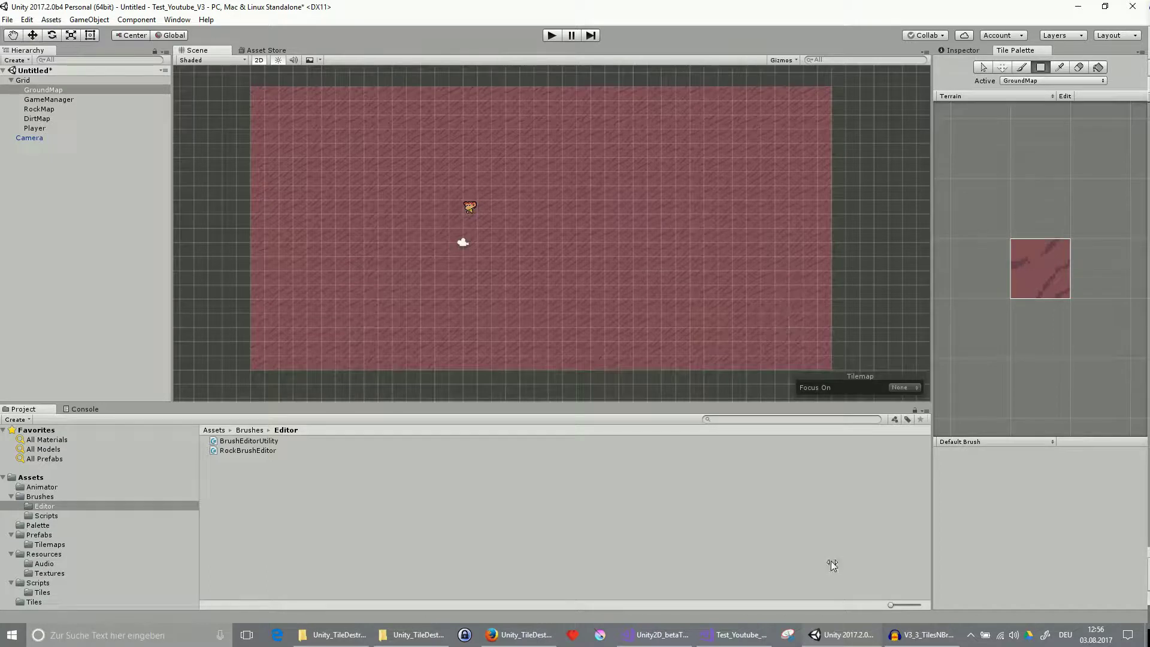
click(970, 635)
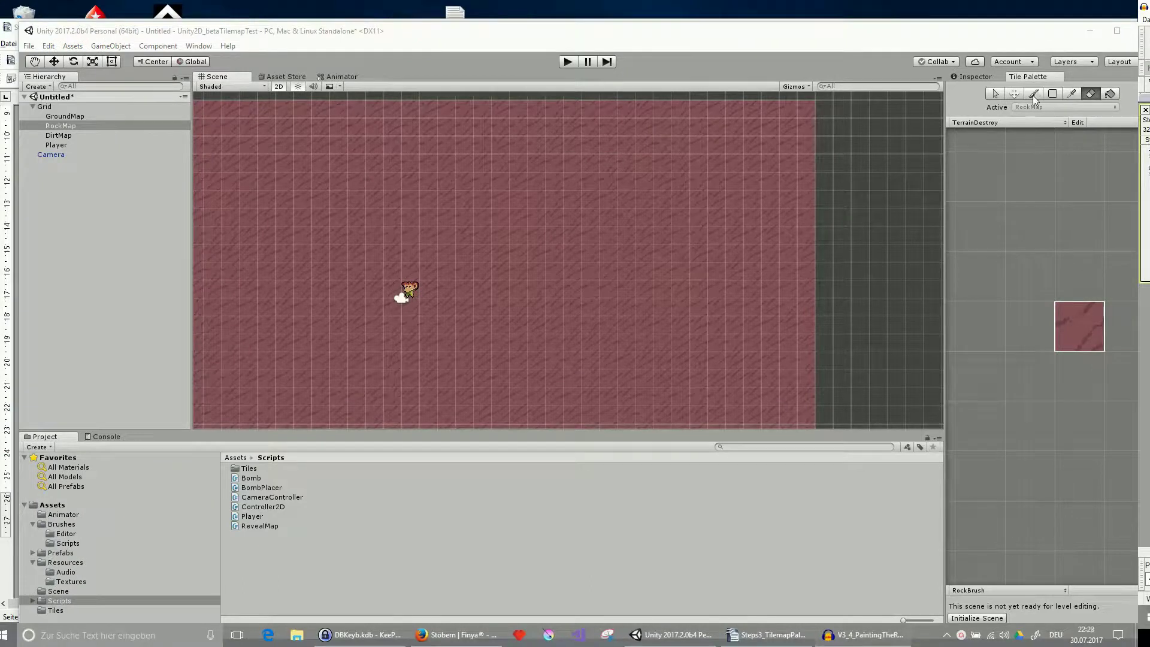
Paint two small rock patches on the ground with the RockBrush, one above the player and one to its right.
click(1032, 95)
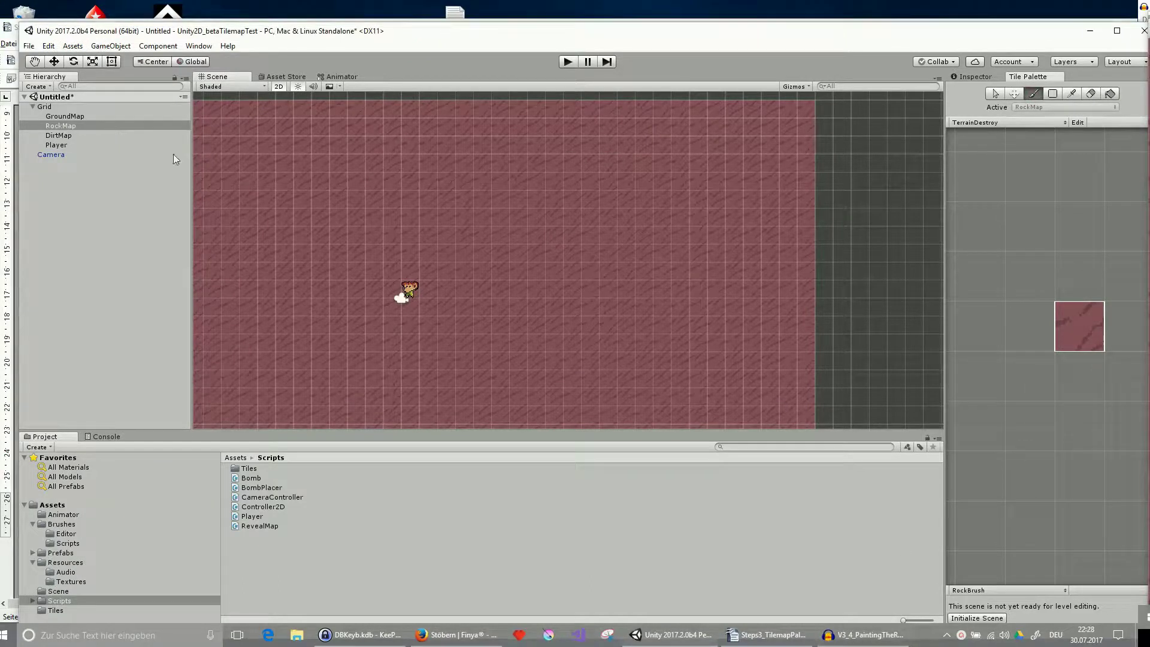
mouse_move(393, 198)
mouse_down()
mouse_move(402, 268)
mouse_move(446, 218)
mouse_move(397, 201)
mouse_move(438, 217)
mouse_up()
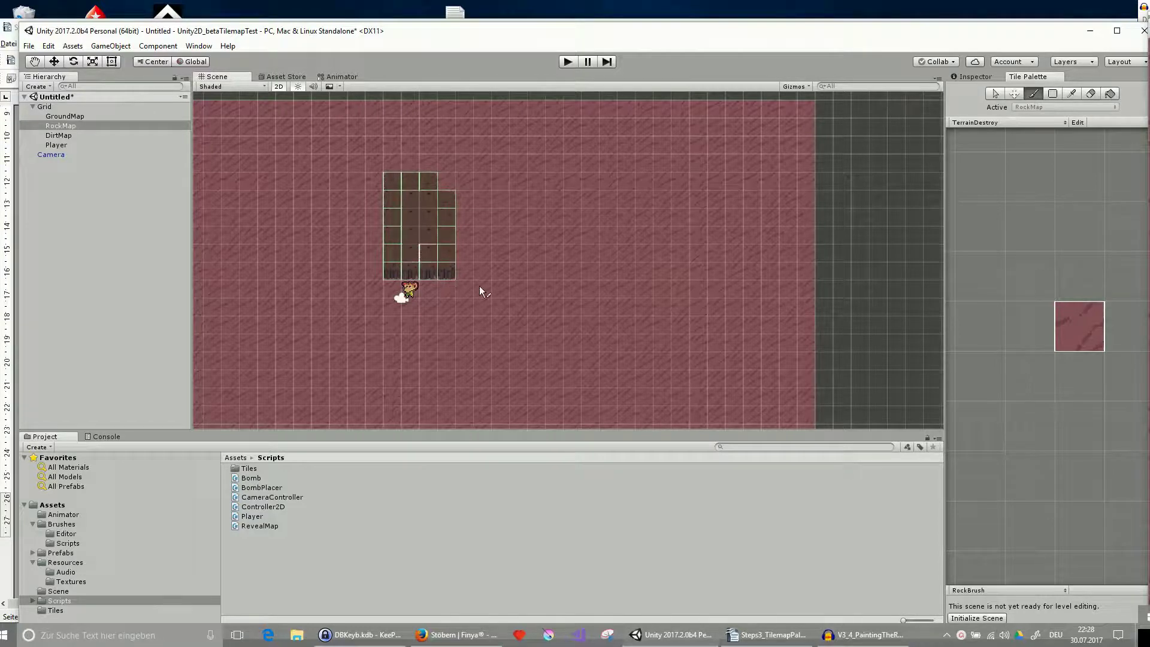
scroll(513, 288, up, 2)
mouse_move(501, 226)
mouse_down()
mouse_move(523, 290)
mouse_move(516, 223)
mouse_up()
Box-fill a large rectangle of rock with the RockBrush, surrounding the player and leaving a ground border outside it.
click(1053, 94)
scroll(658, 236, down, 2)
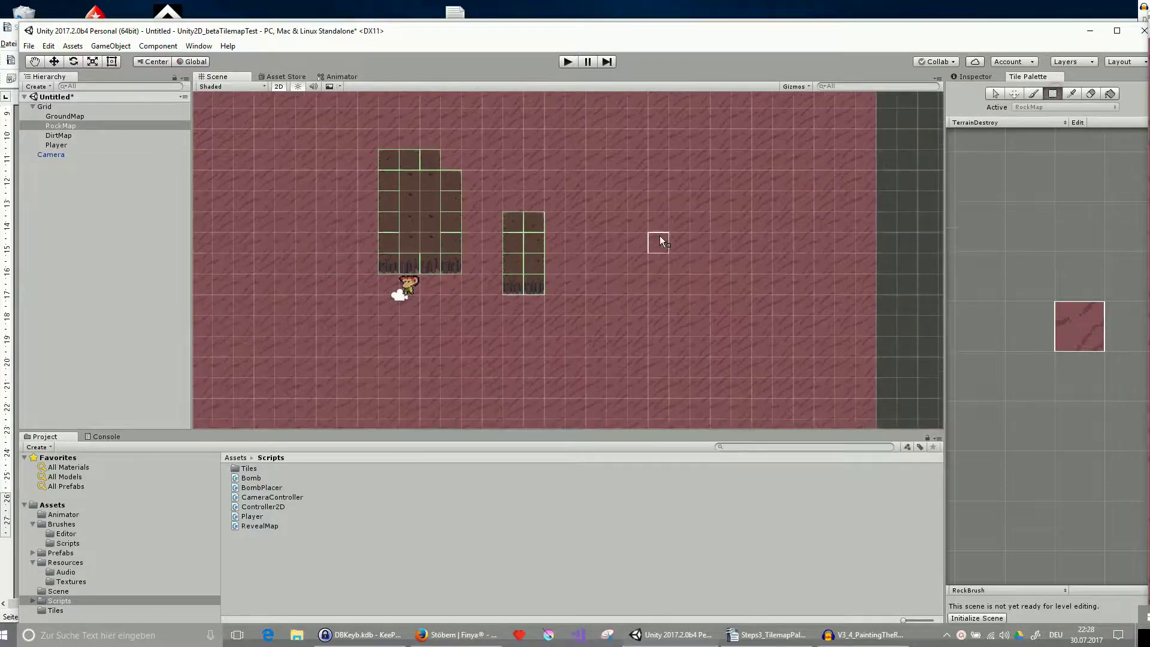
drag(323, 154, 733, 368)
Erase a network of connected corridors through the rock block, including the area around the player.
click(1090, 94)
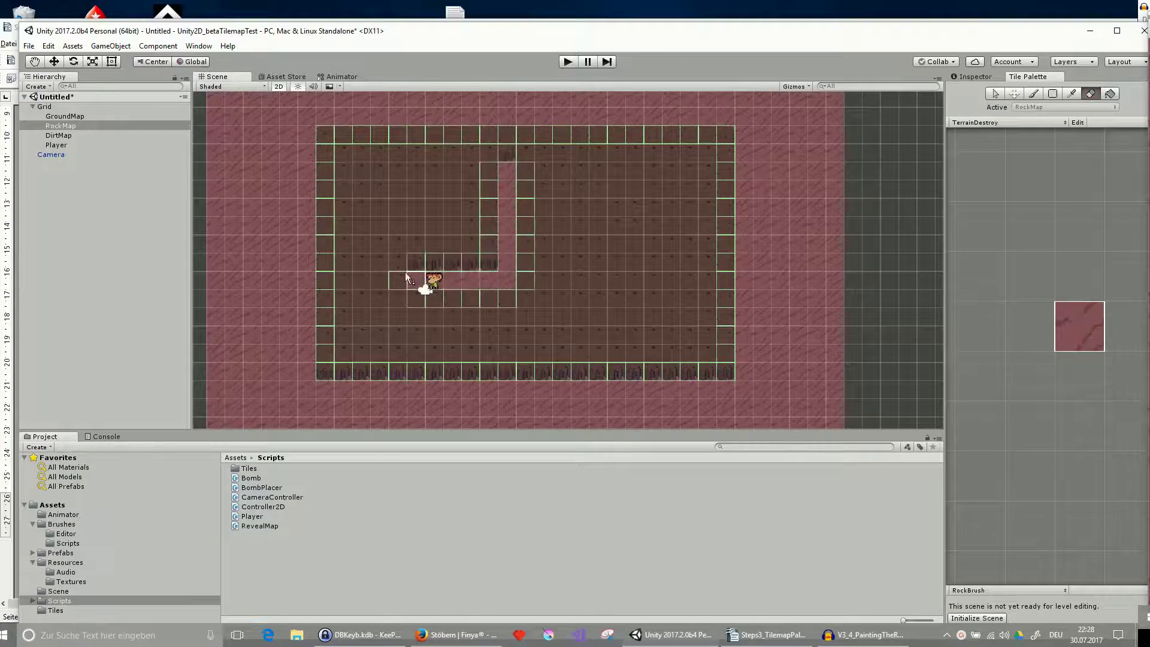
drag(405, 272, 395, 164)
drag(419, 335, 555, 344)
drag(563, 302, 523, 292)
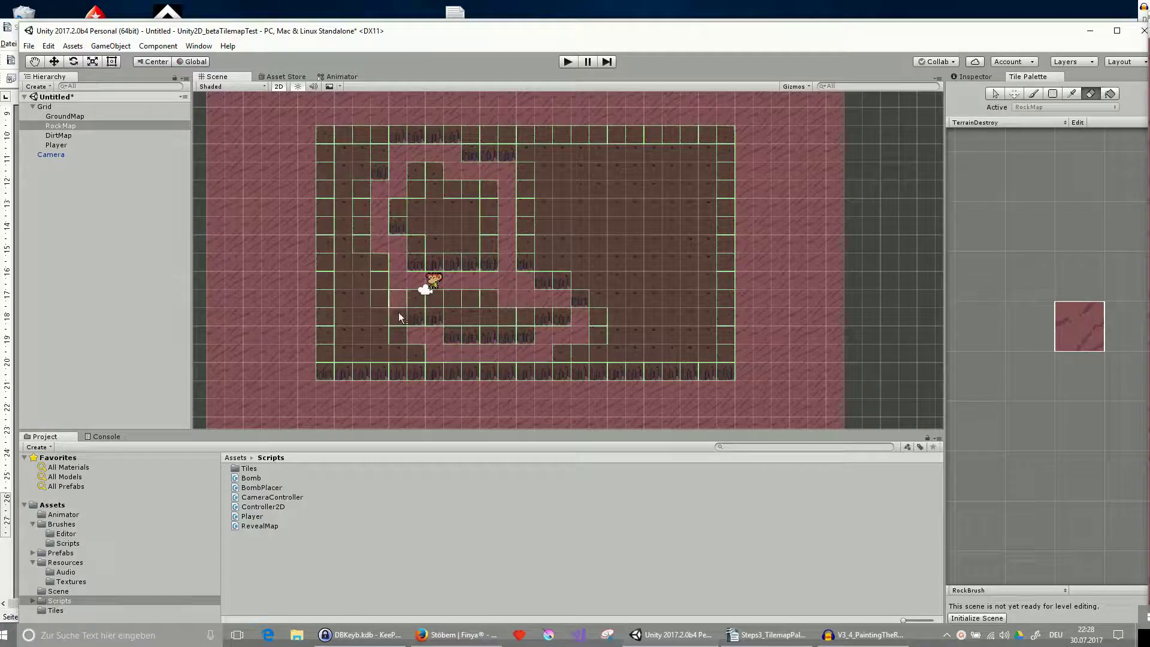
mouse_move(339, 343)
mouse_down()
mouse_move(326, 296)
mouse_move(337, 230)
mouse_up()
mouse_move(533, 228)
mouse_down()
mouse_move(647, 237)
mouse_move(683, 315)
mouse_move(605, 331)
mouse_up()
drag(641, 291, 658, 210)
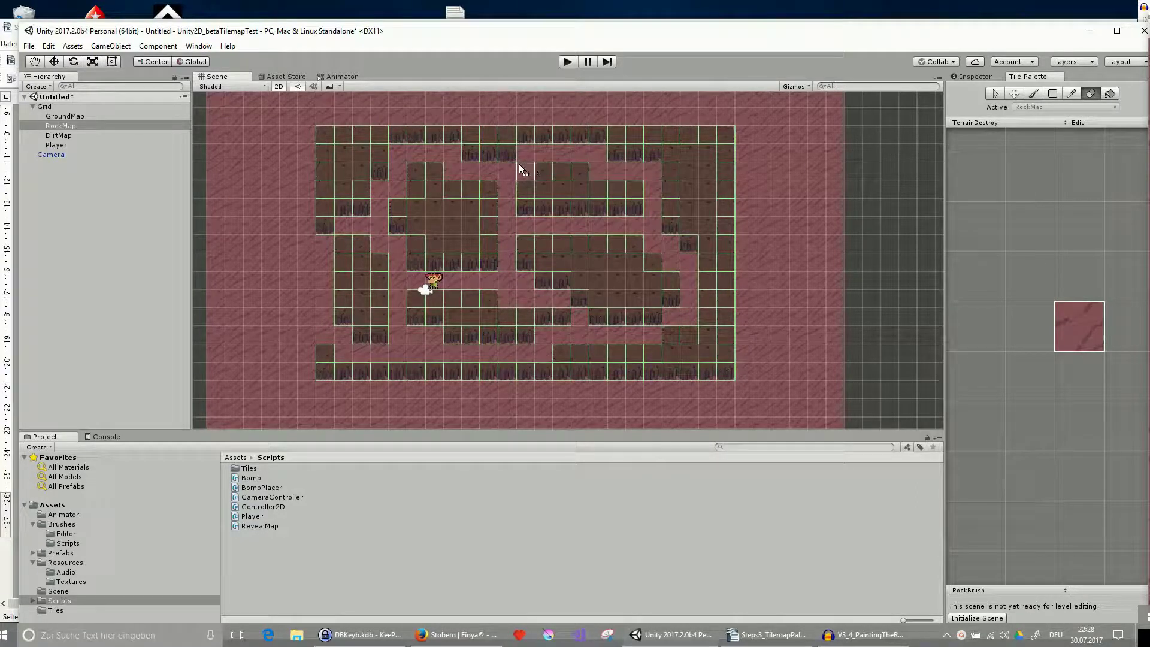
Toggle the RockMap object off and on to examine the dirt tiles beneath the rocks, leaving RockMap active.
scroll(658, 208, up, 1)
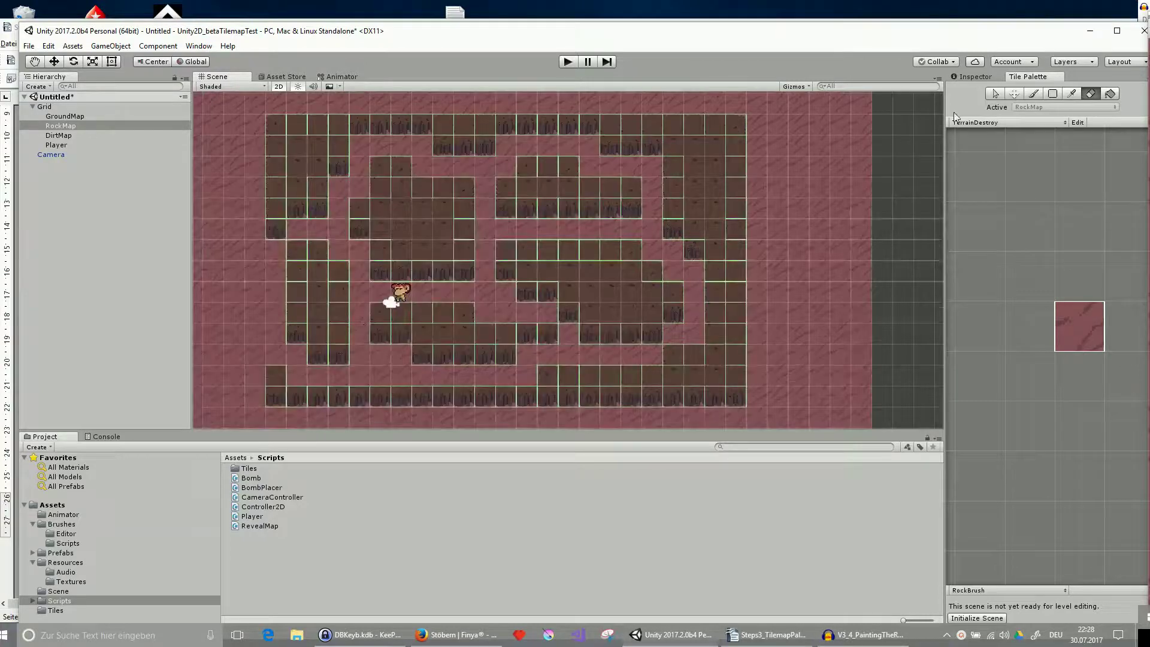
click(971, 77)
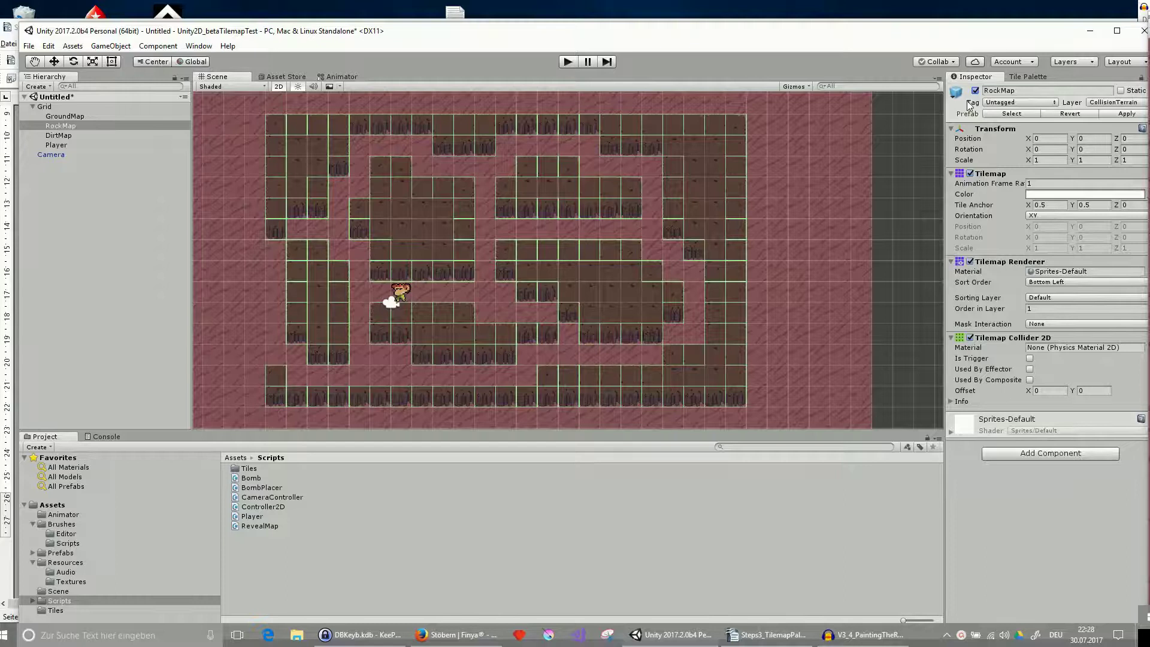
click(975, 91)
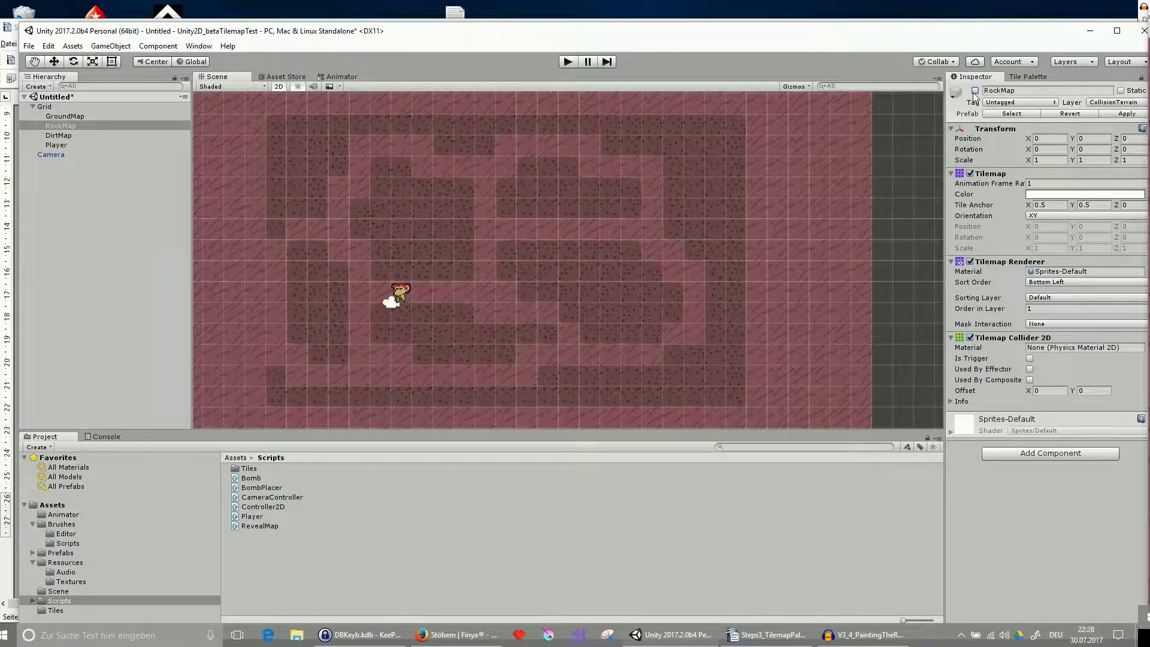
scroll(669, 211, up, 2)
middle_drag(539, 275, 627, 371)
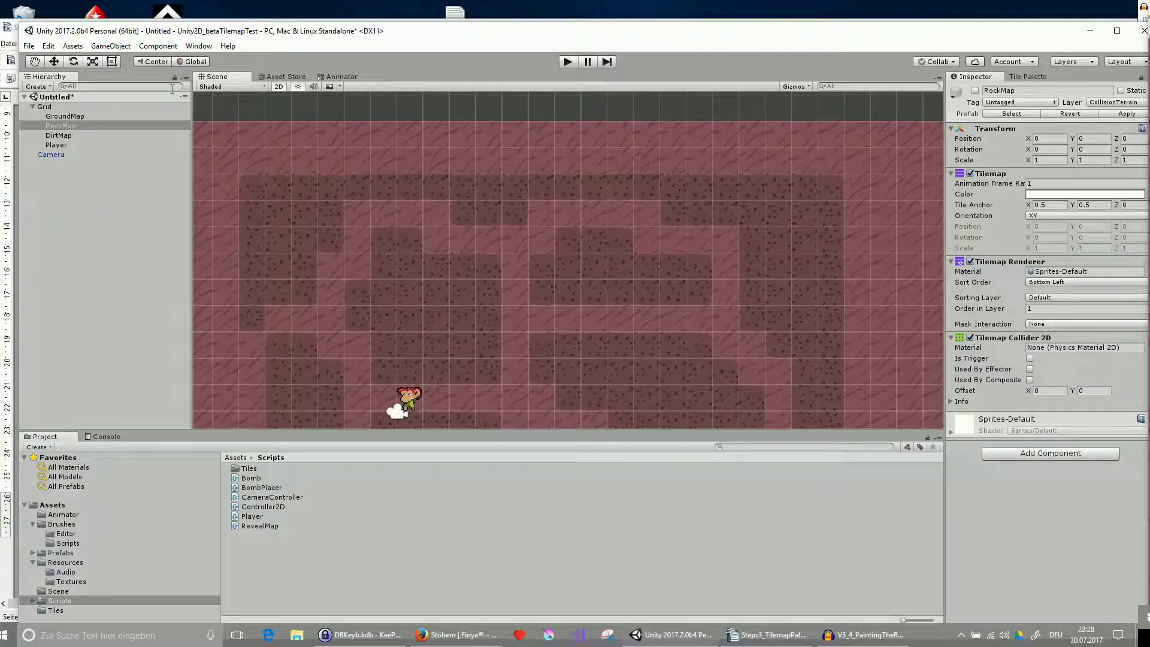
click(975, 91)
click(975, 91)
click(975, 90)
click(975, 90)
click(975, 90)
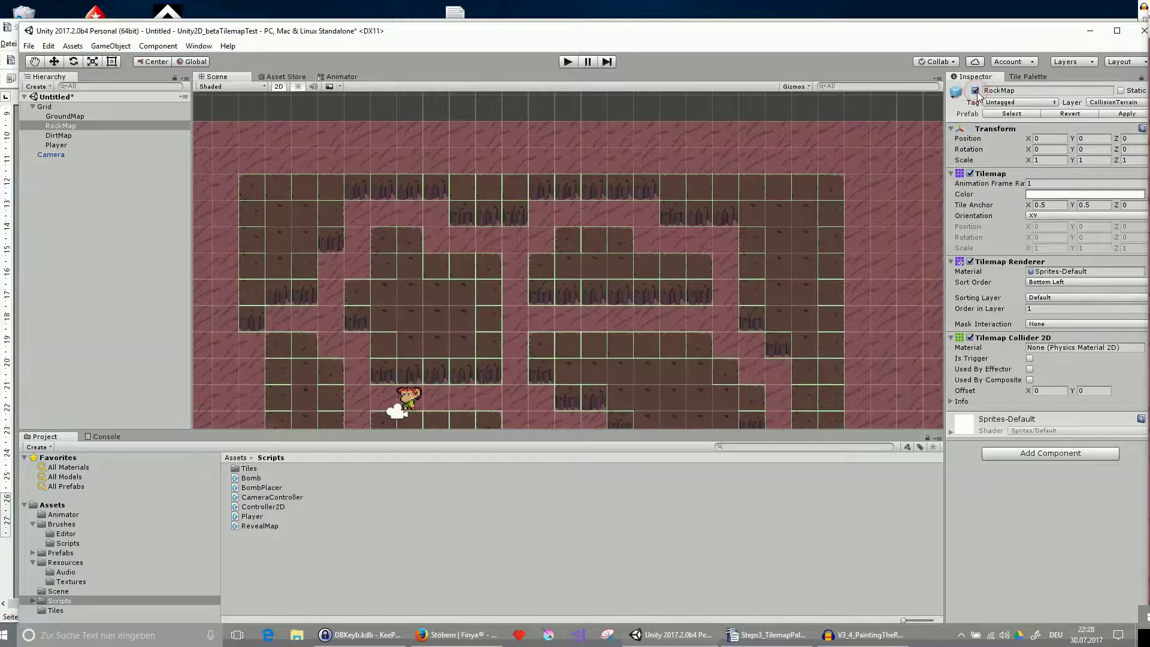
scroll(688, 283, down, 1)
scroll(678, 321, down, 1)
middle_drag(679, 331, 638, 266)
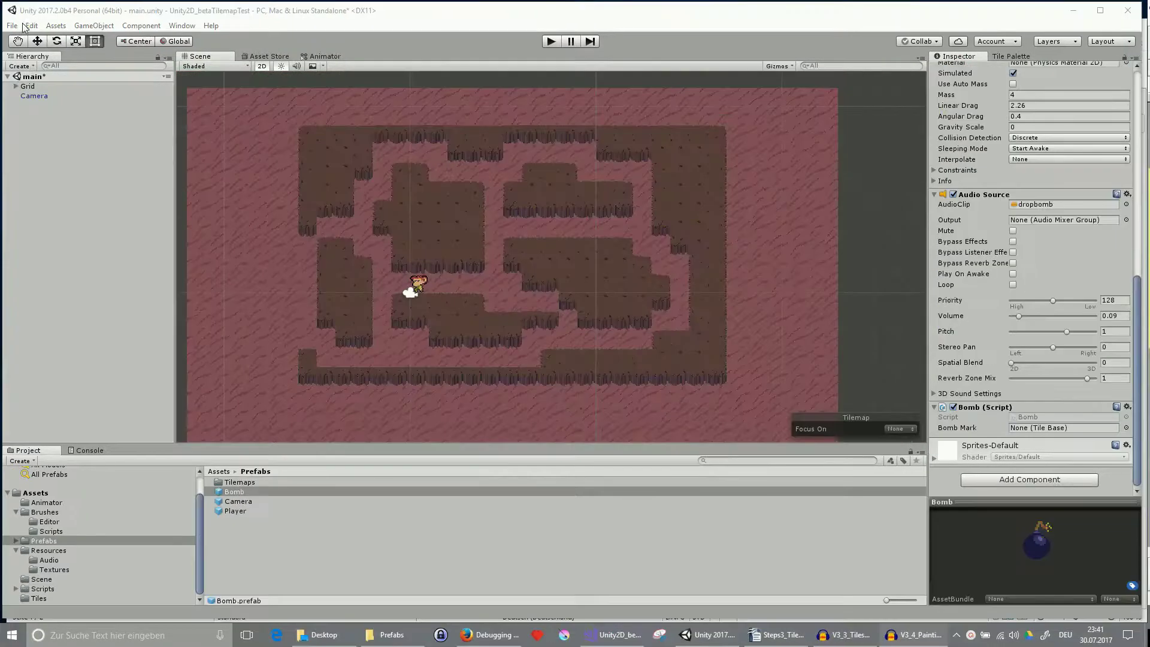
Save the scene as main in the Assets/Scene folder, overwriting the existing file.
click(13, 27)
click(42, 83)
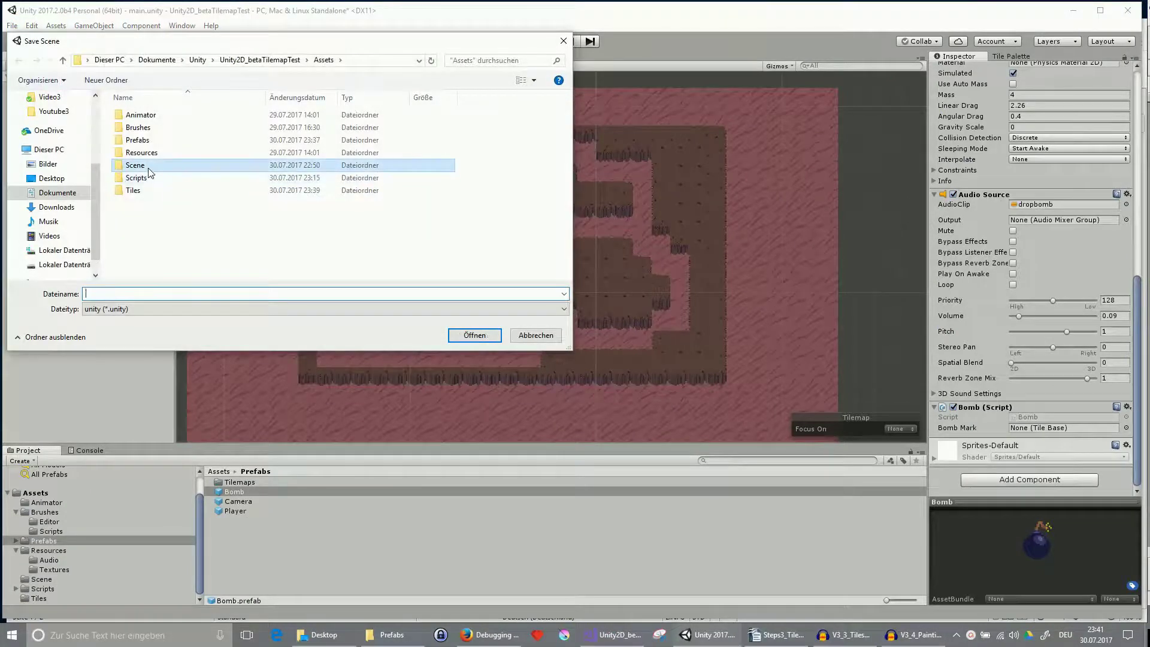
double_click(150, 166)
click(143, 115)
click(466, 336)
click(602, 318)
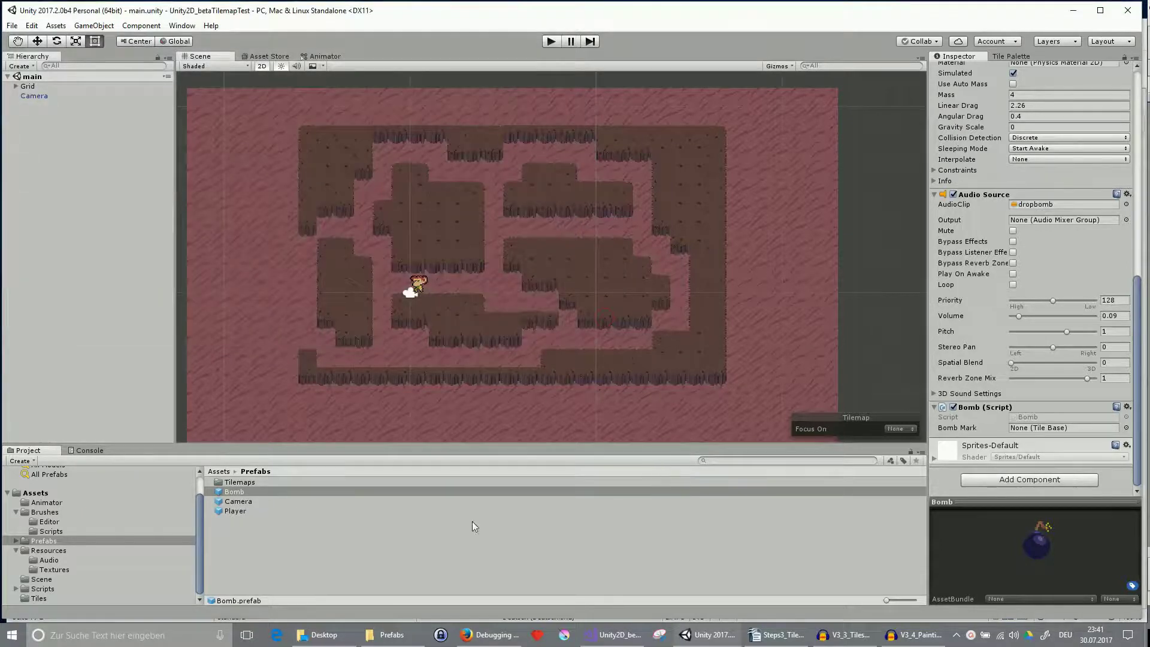
Assign BombMarksTile from the Tiles folder as the Bomb Mark of the Bomb prefab's script.
click(228, 494)
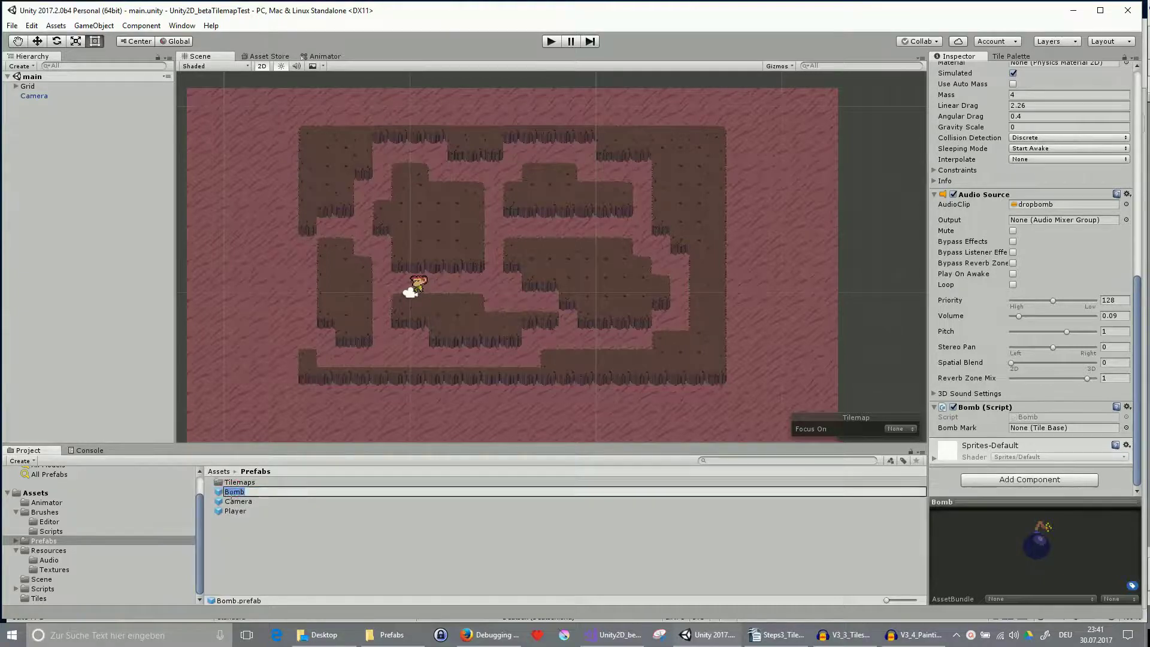
key(Return)
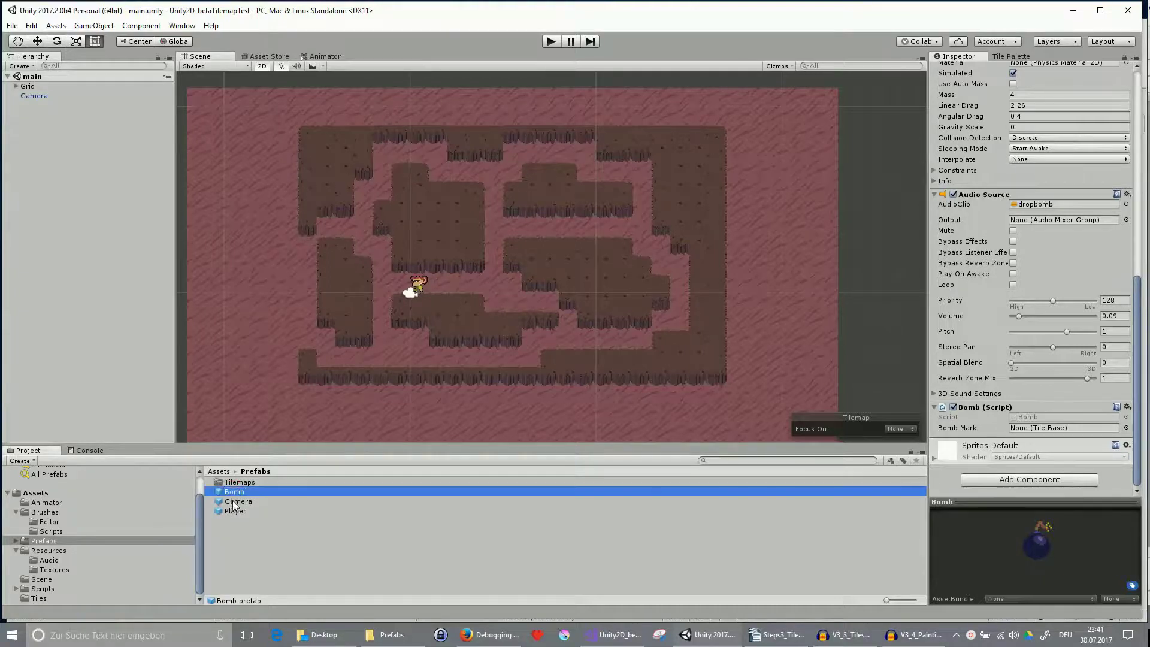
click(45, 597)
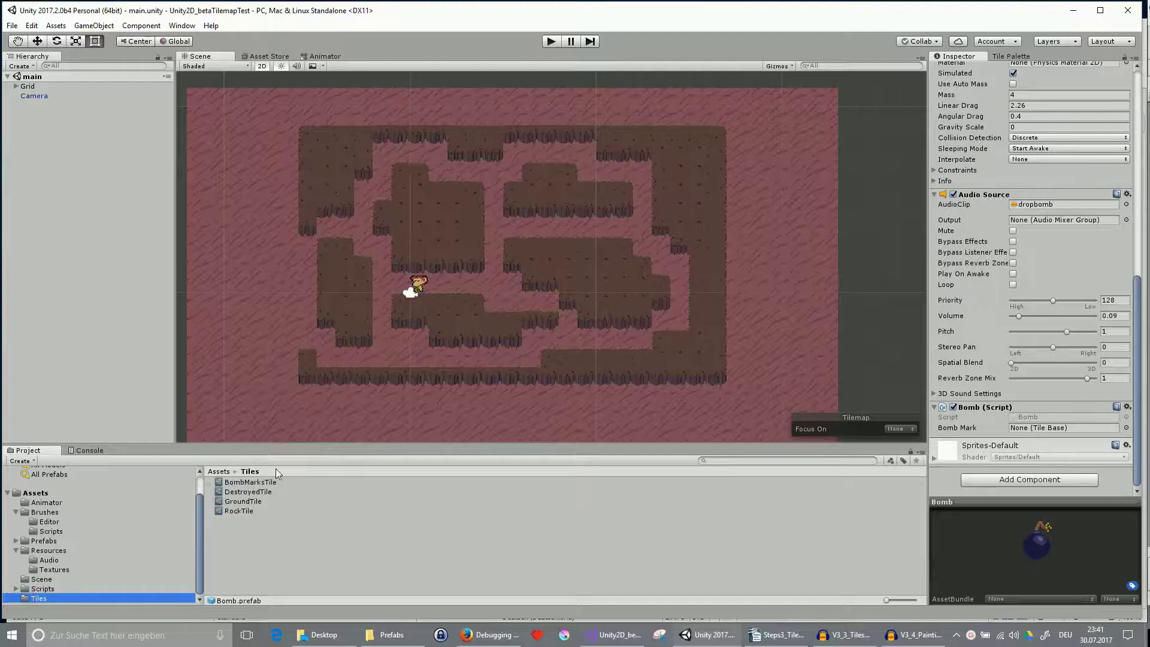
click(974, 429)
click(234, 482)
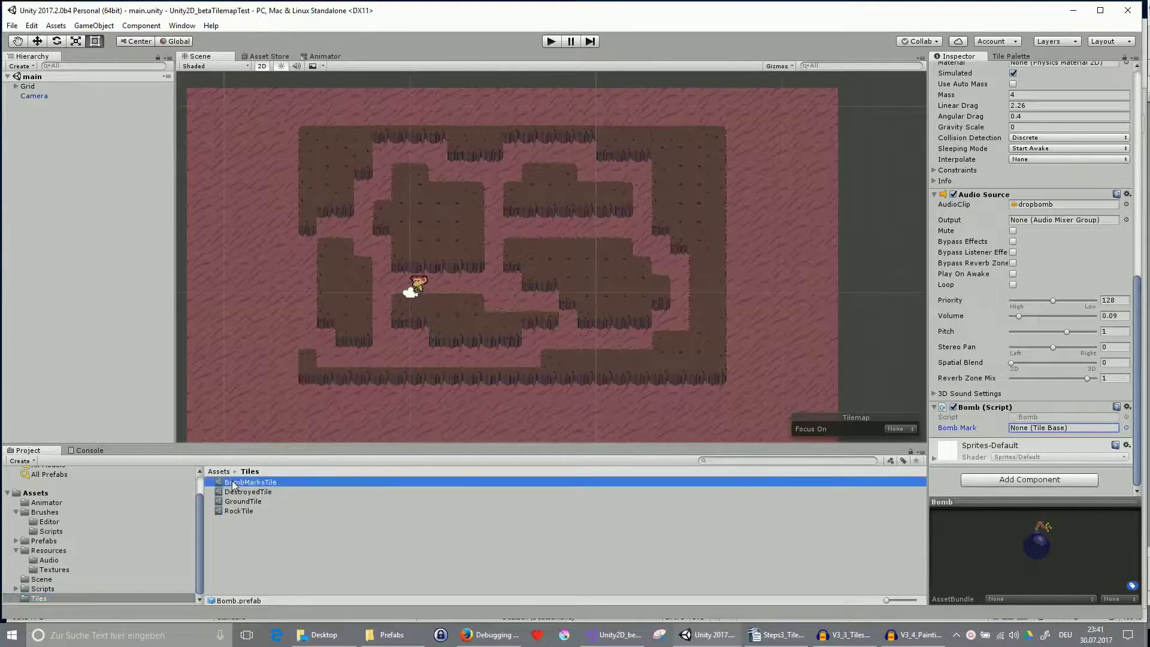
drag(234, 483, 1037, 429)
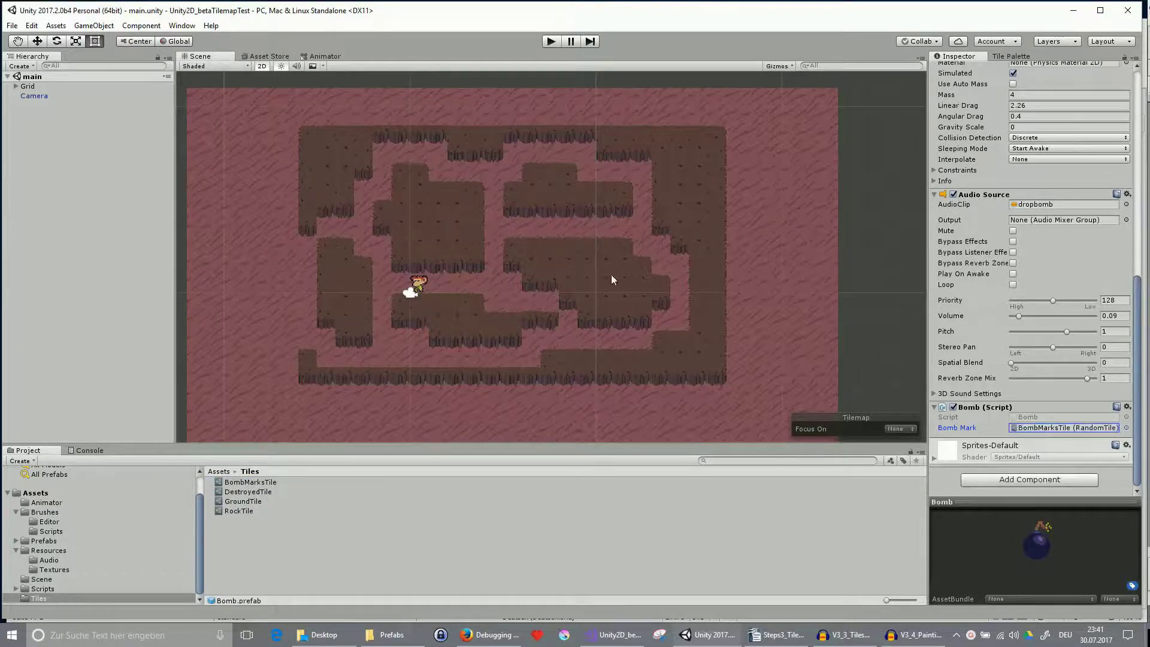
Start playing the scene in a floating Game view and drop two bombs along the corridor east of the player's start.
click(551, 42)
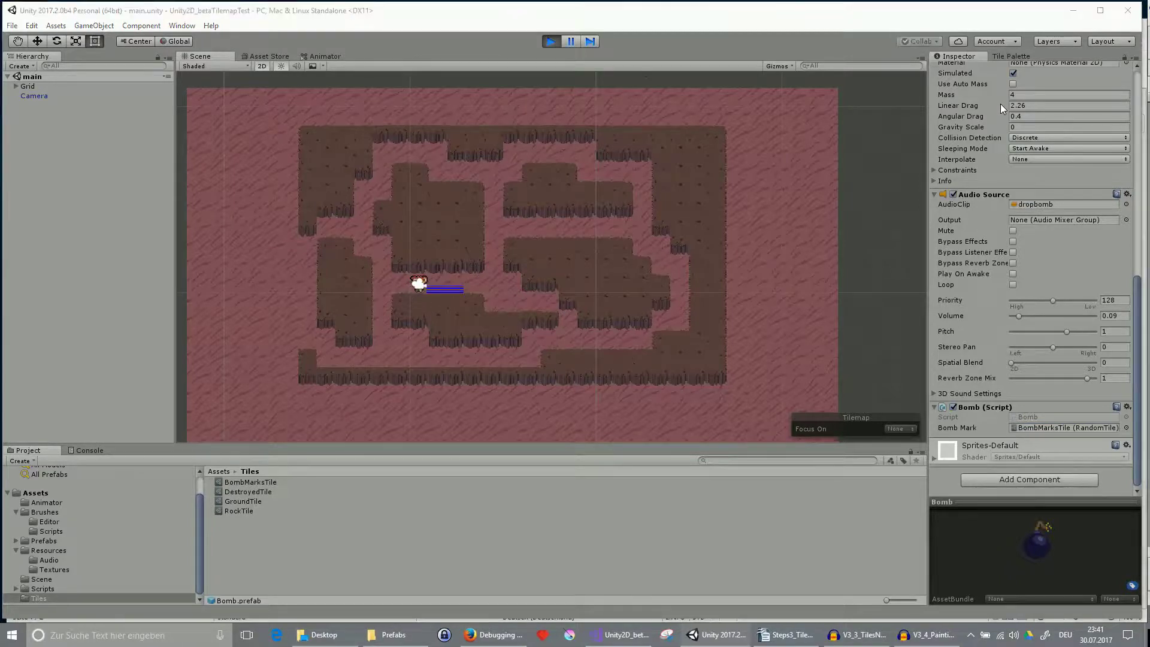
drag(1149, 74, 595, 49)
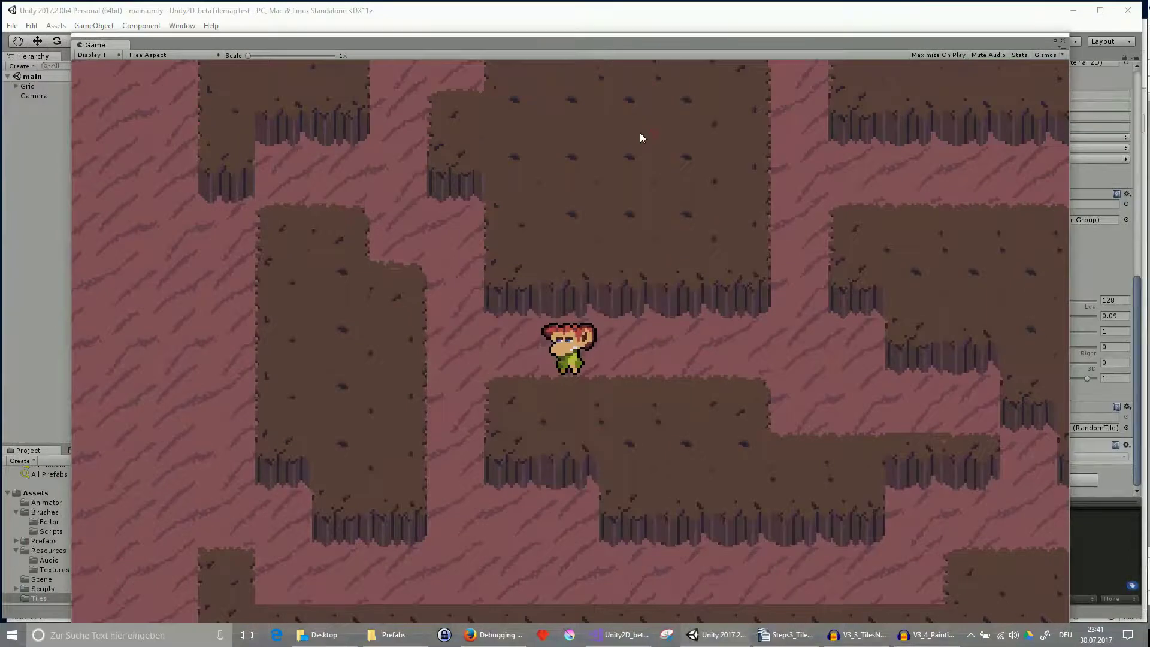
key(space)
key(Right)
key(Right)
key(space)
key(Left)
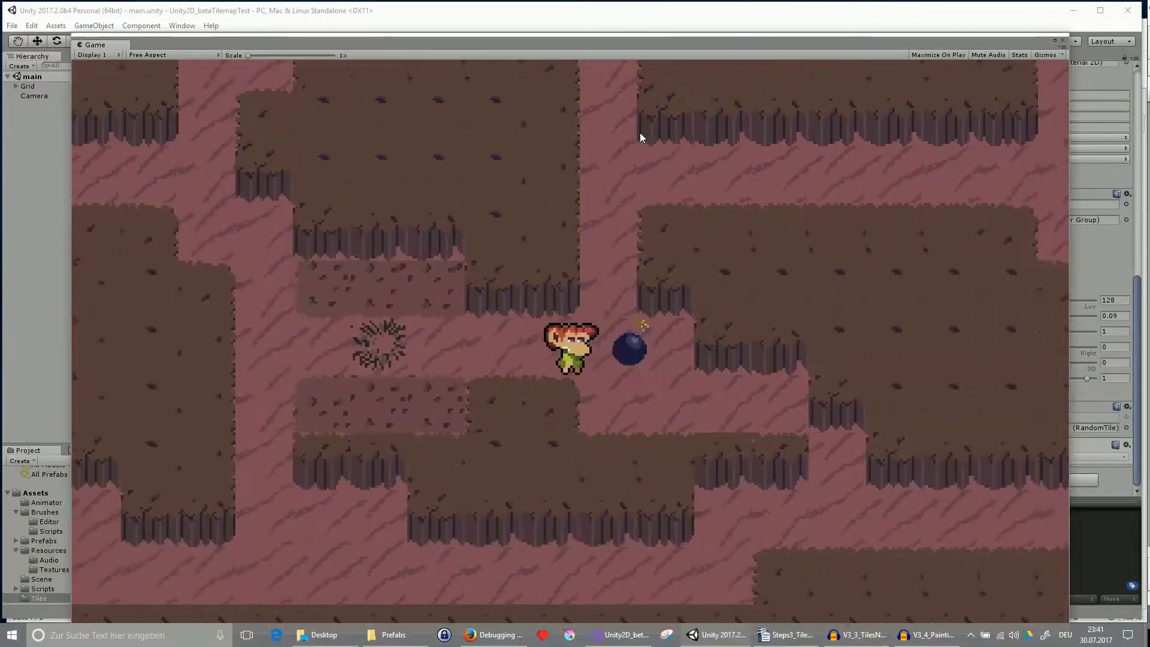
Walk to the western corridor and drop one bomb in its upper part and another farther south.
key(Up)
key(space)
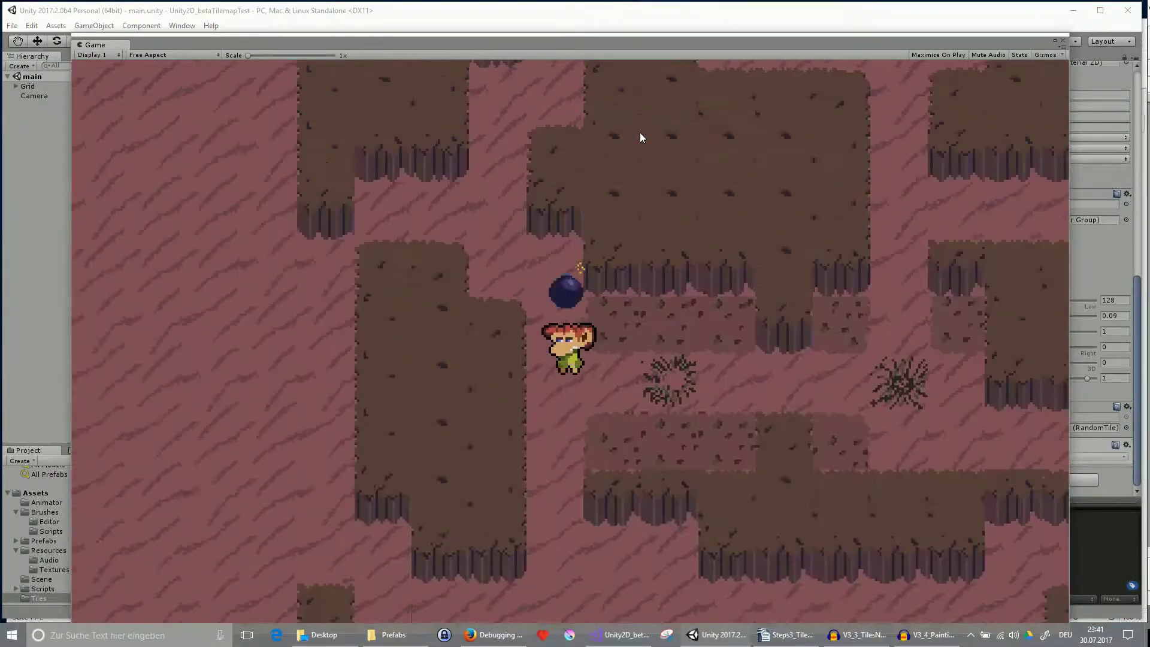
key(Down)
key(space)
key(Right)
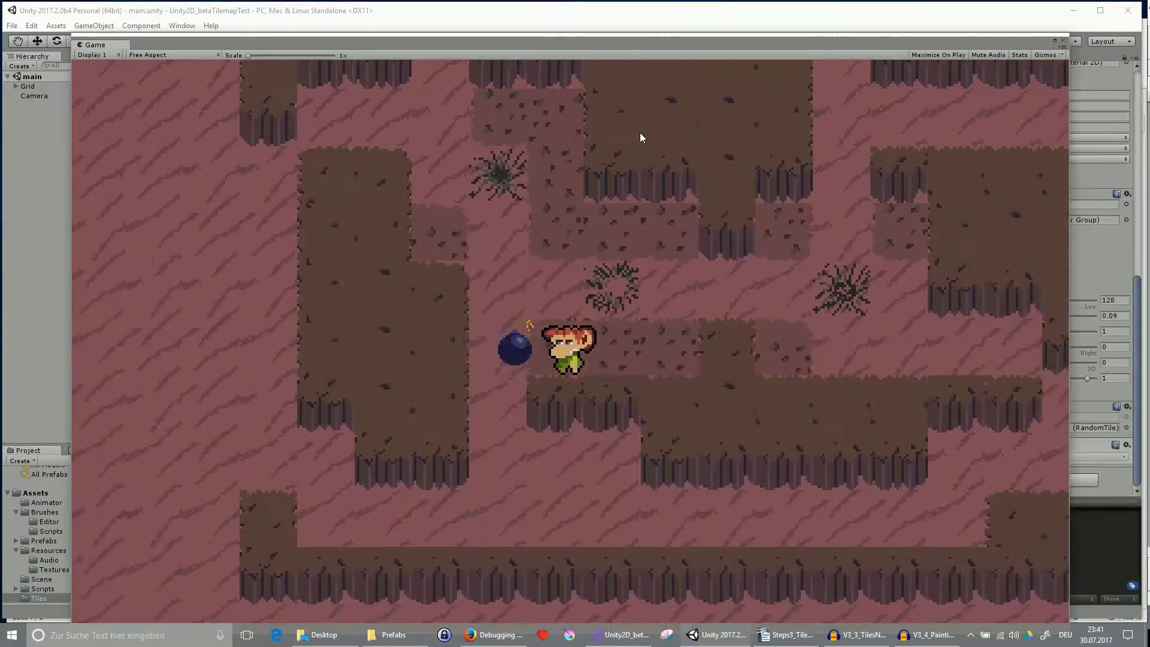
Walk the player east and north through the rock passages and drop a bomb in the northern passage.
key(Right)
key(Up)
key(Right)
key(Up)
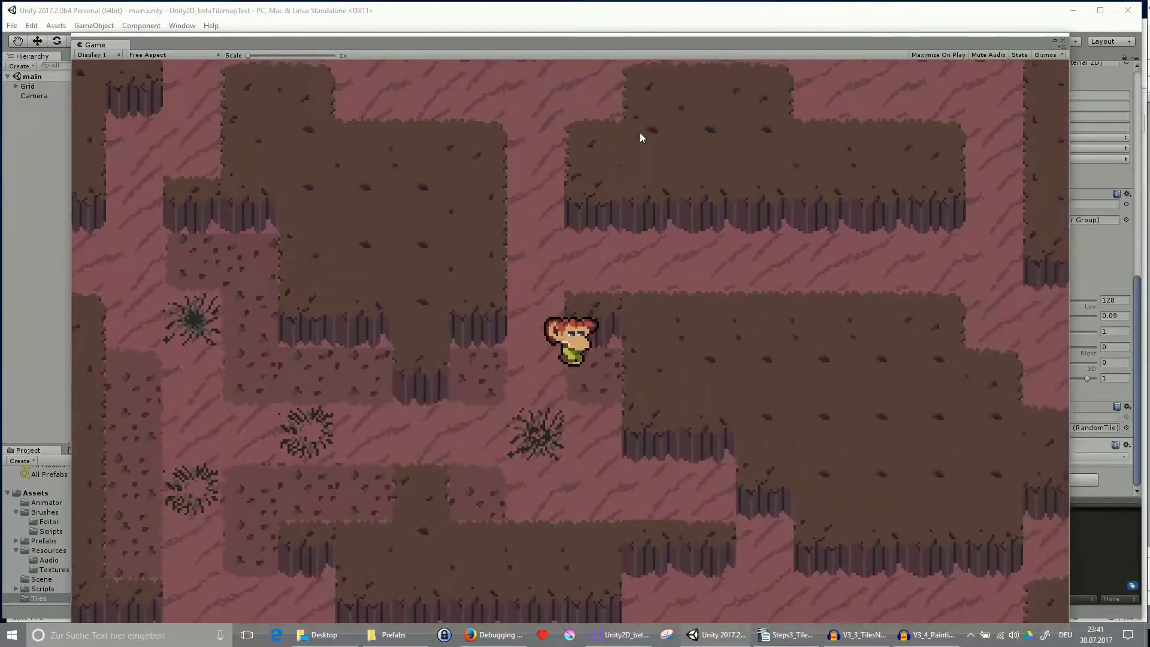
key(Left)
key(space)
key(Up)
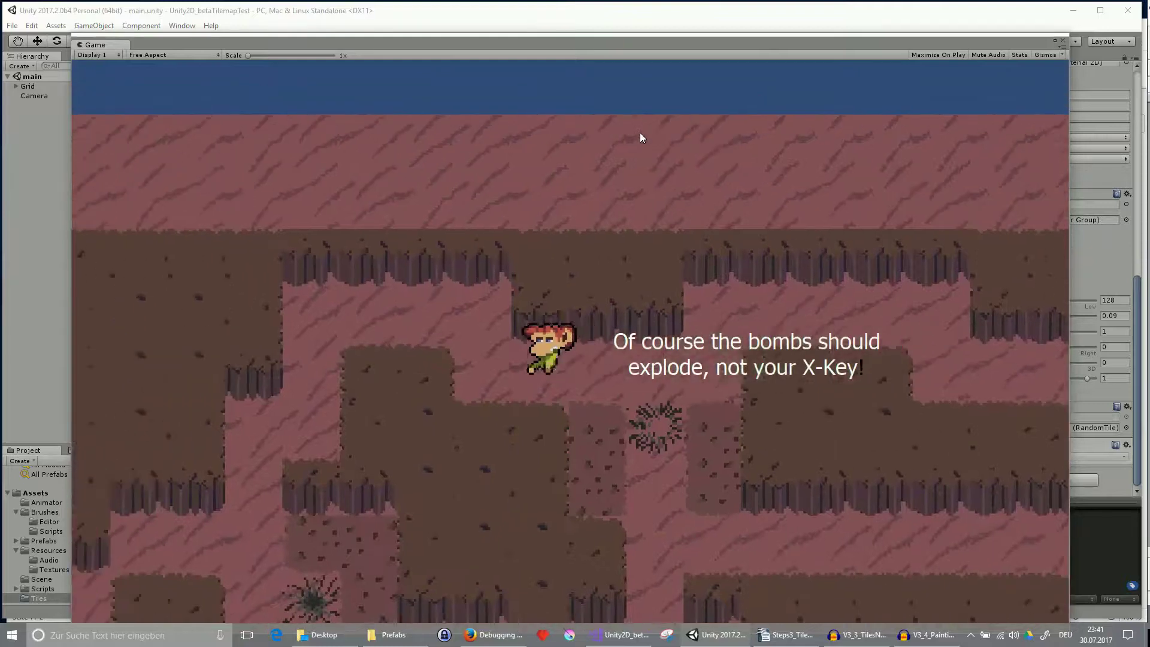
Drop a bomb near the northwest rock corner, then walk back past the bomb marks in the central corridor.
key(Down)
key(Left)
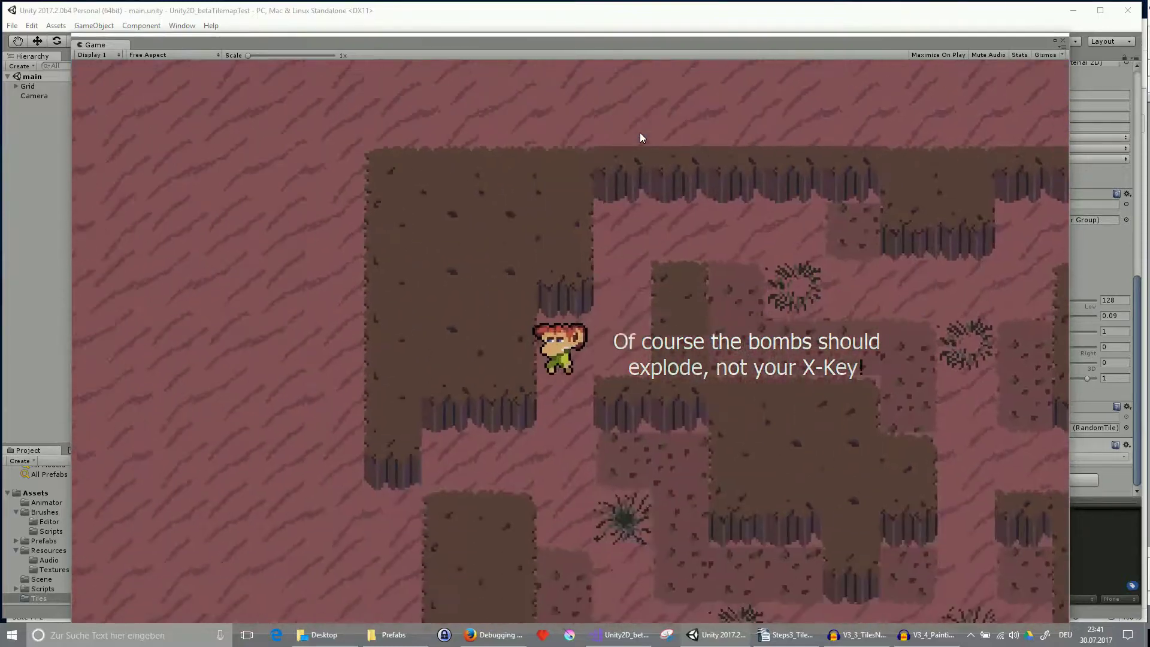
key(space)
key(Down)
key(Down)
key(Right)
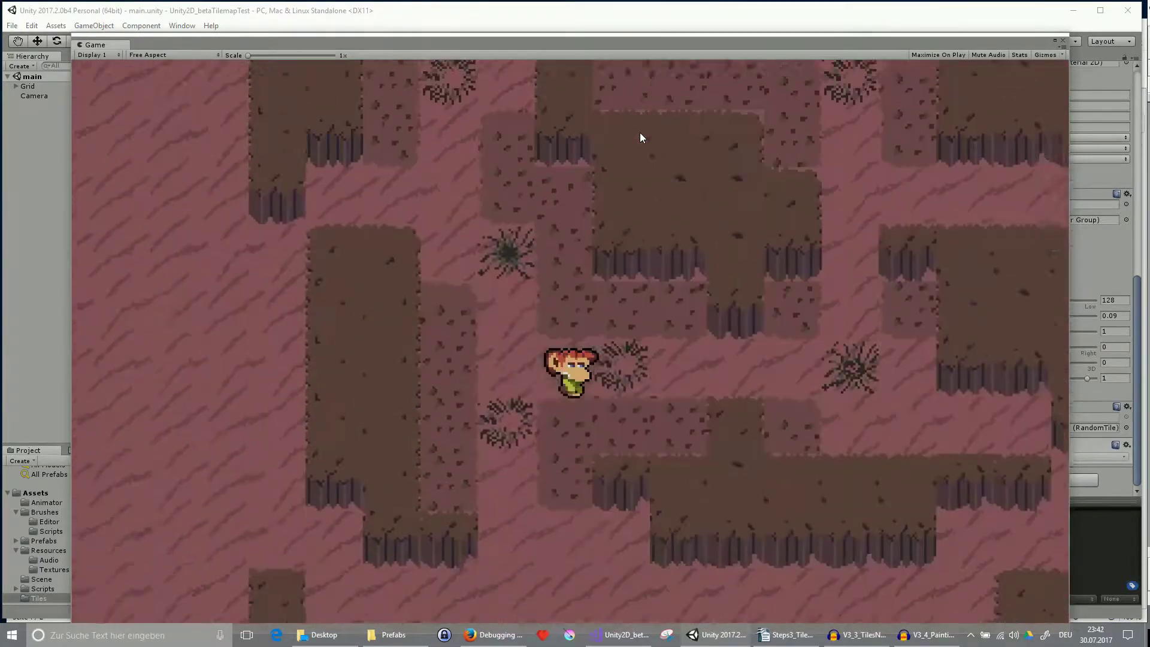
key(Right)
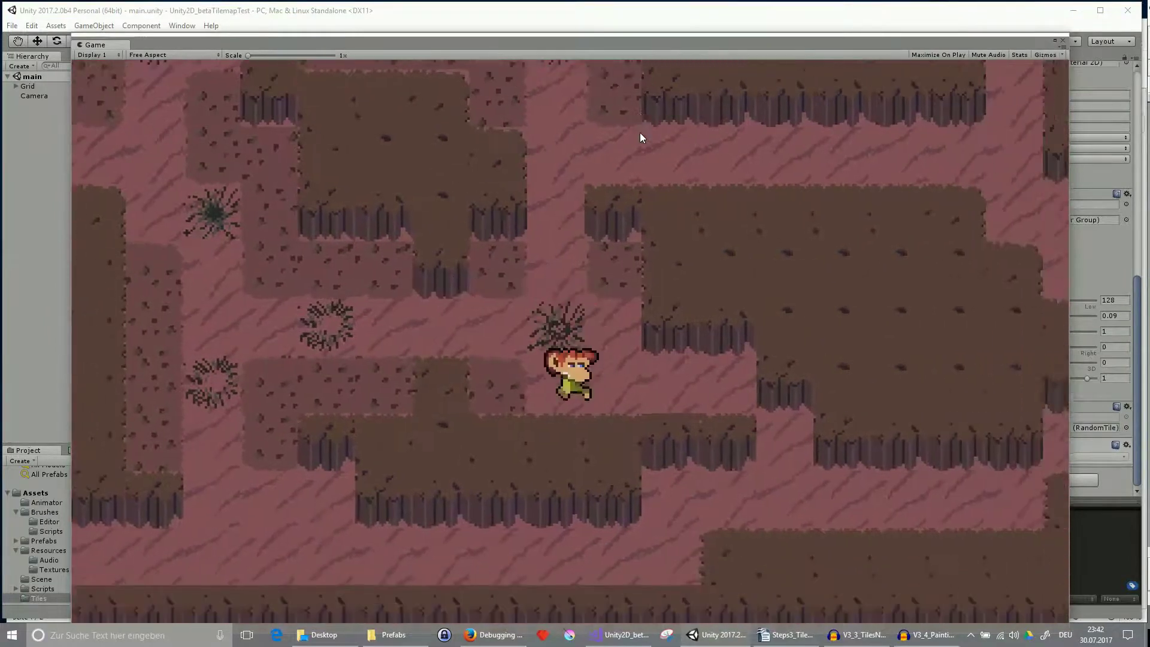
key(Left)
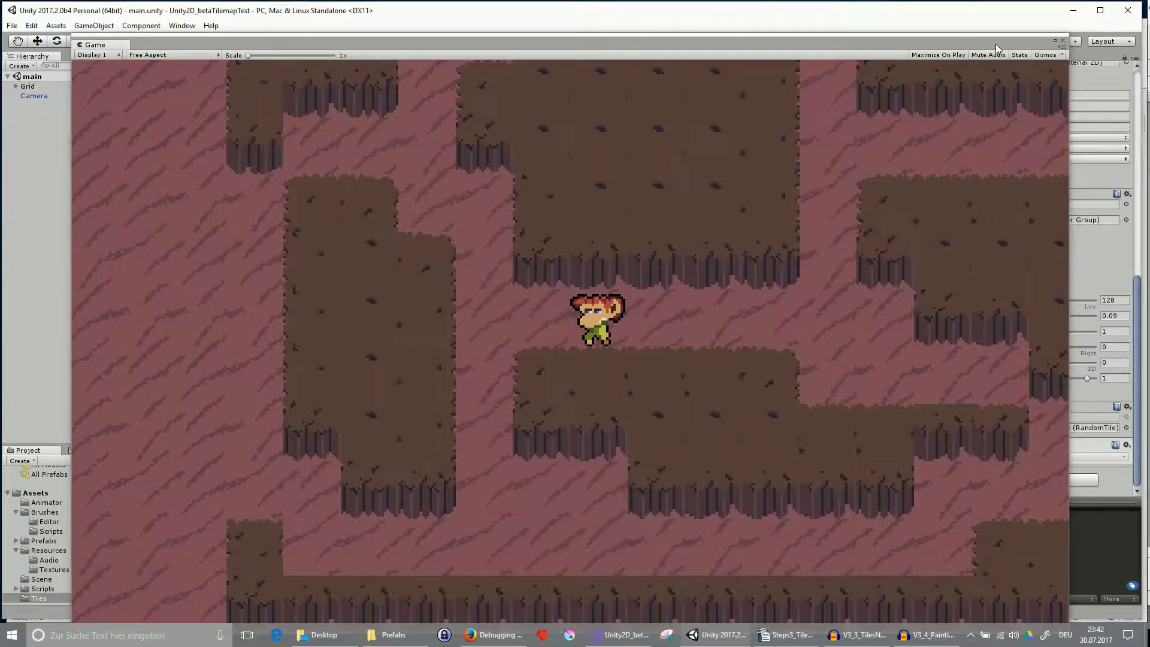
Dock the floating Game view beside the Scene and Asset Store views.
drag(96, 49, 306, 25)
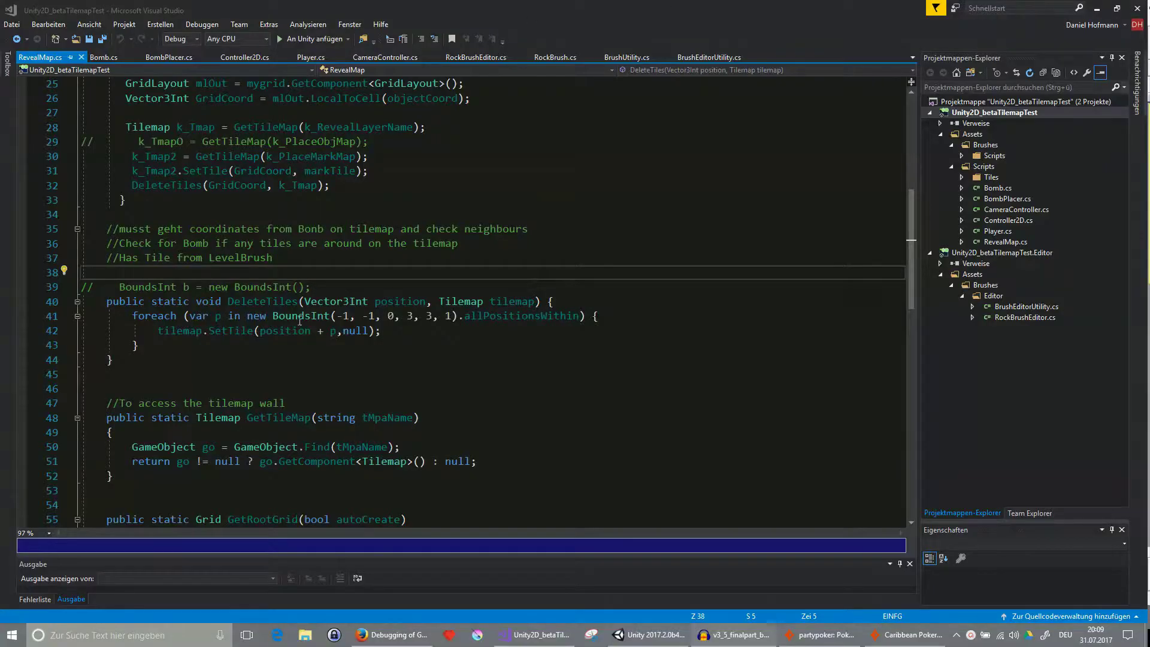
Review the player-moving code in BombPlacer.cs and check the related code in Player.cs in Visual Studio.
click(170, 59)
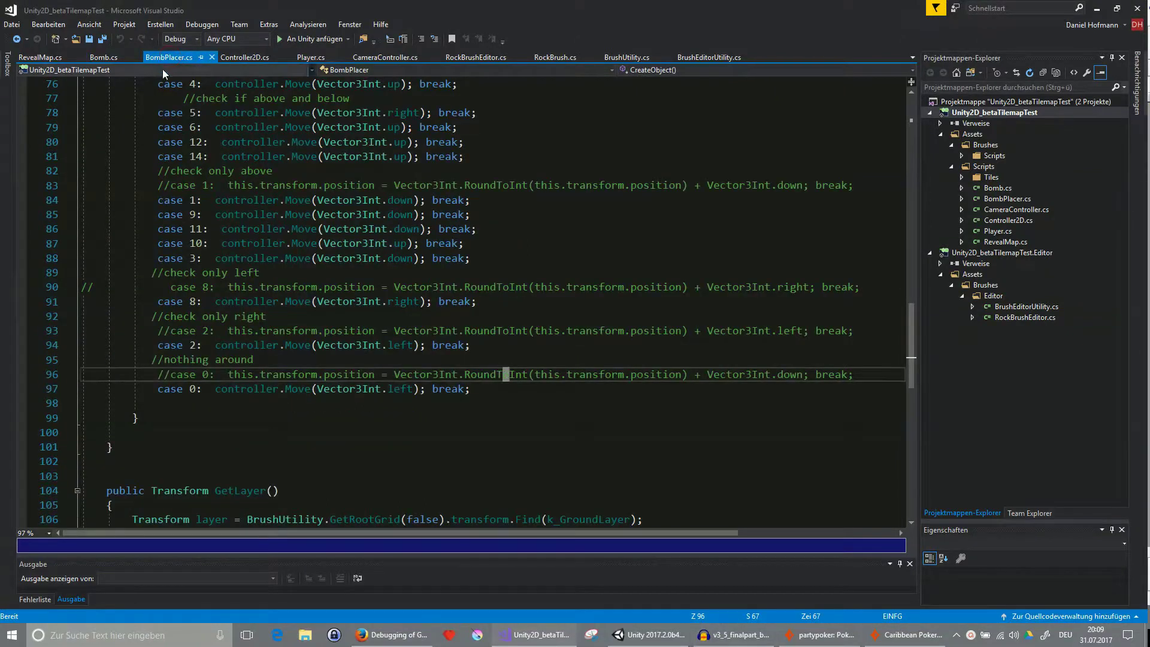
scroll(393, 361, up, 4)
scroll(393, 361, up, 7)
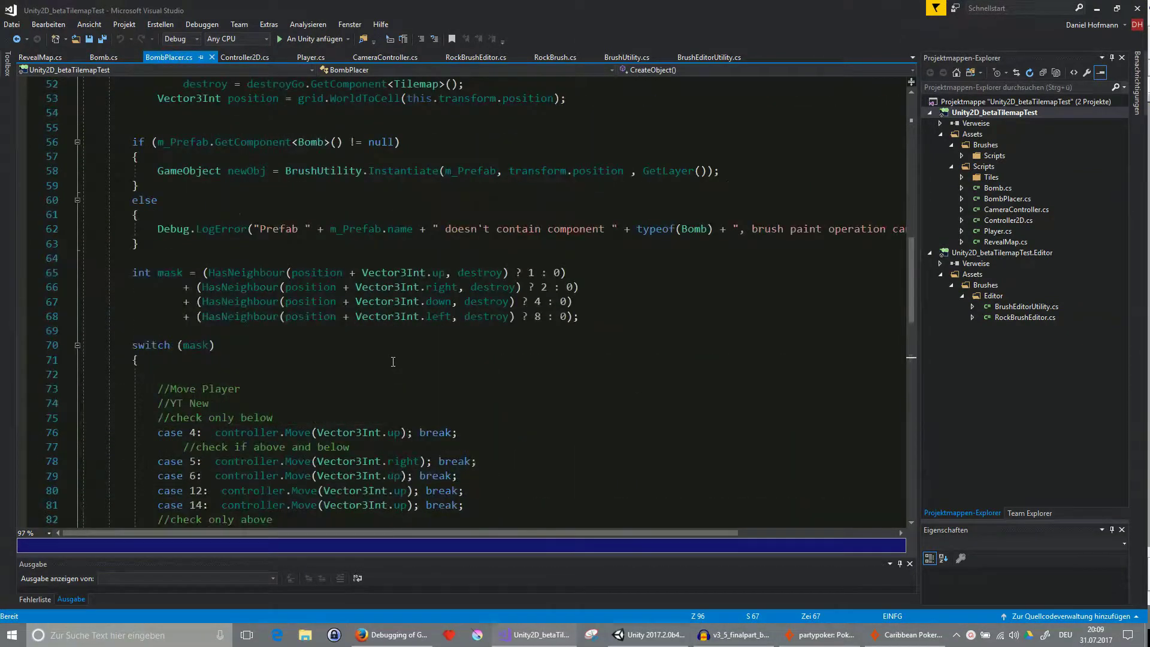
click(311, 57)
click(216, 394)
drag(173, 393, 315, 392)
click(161, 58)
Examine BombPlacer's PlaceBomb method, the UnityAction that registers it, and the CreateObject declaration.
scroll(324, 325, up, 5)
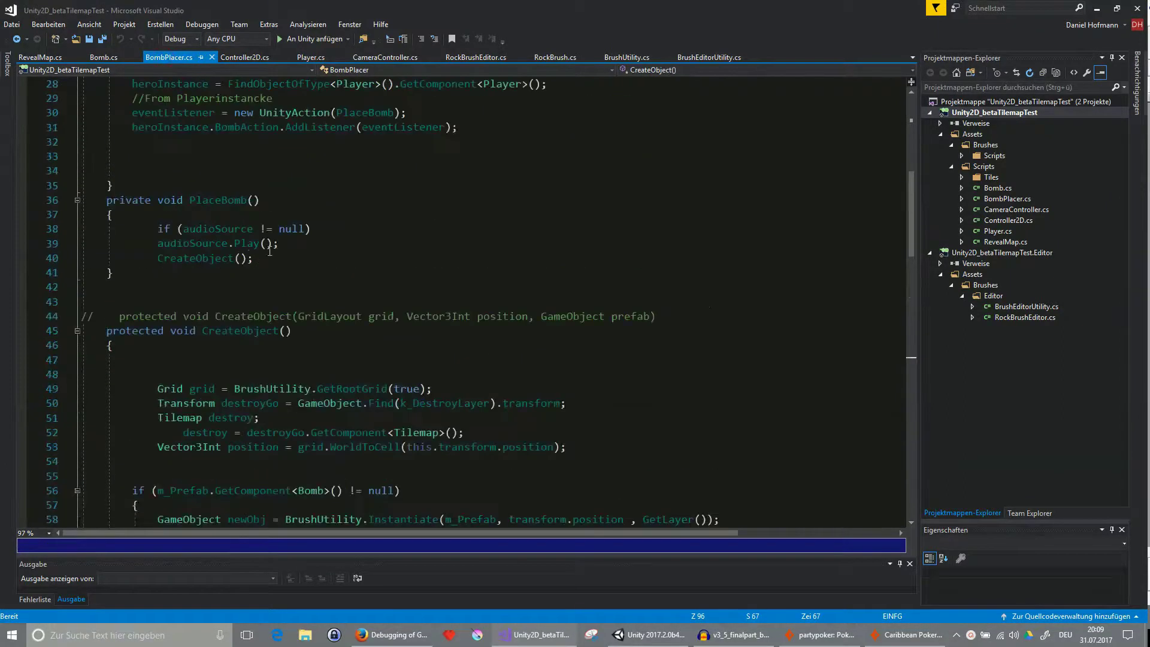
click(257, 200)
mouse_move(257, 200)
mouse_down()
mouse_move(109, 217)
mouse_move(113, 200)
mouse_up()
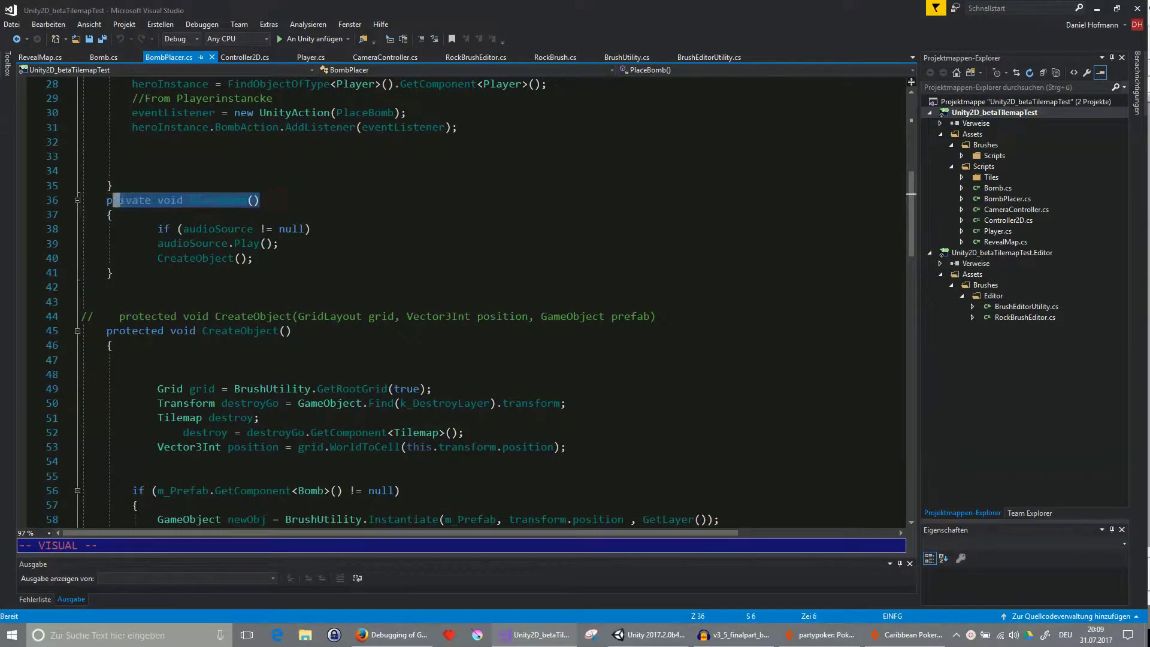
scroll(361, 134, up, 1)
drag(399, 156, 260, 156)
drag(289, 374, 95, 374)
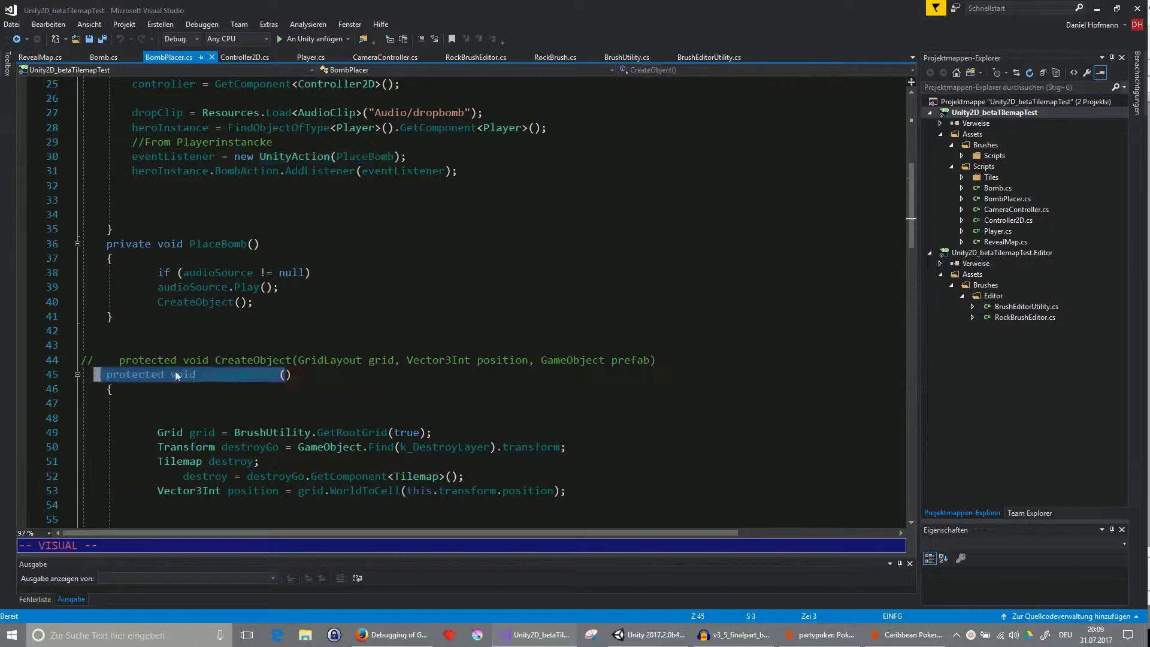
Examine the line in CreateObject that instantiates the bomb prefab at the player's position.
scroll(346, 367, down, 4)
scroll(346, 367, down, 2)
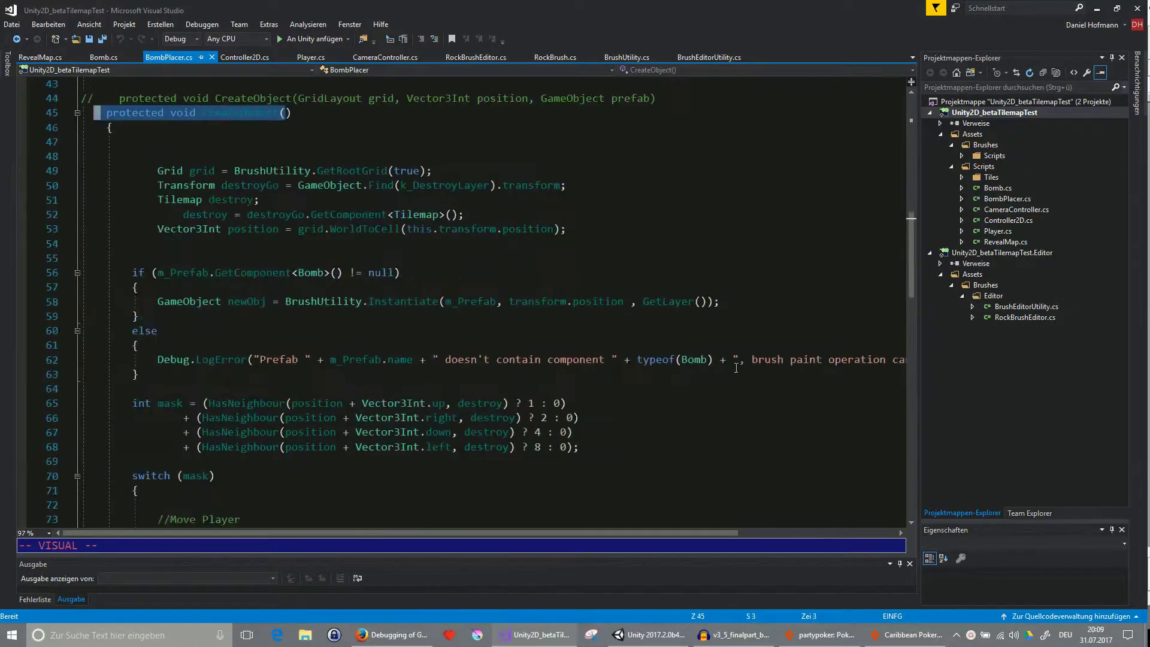
drag(713, 301, 144, 298)
scroll(417, 345, down, 2)
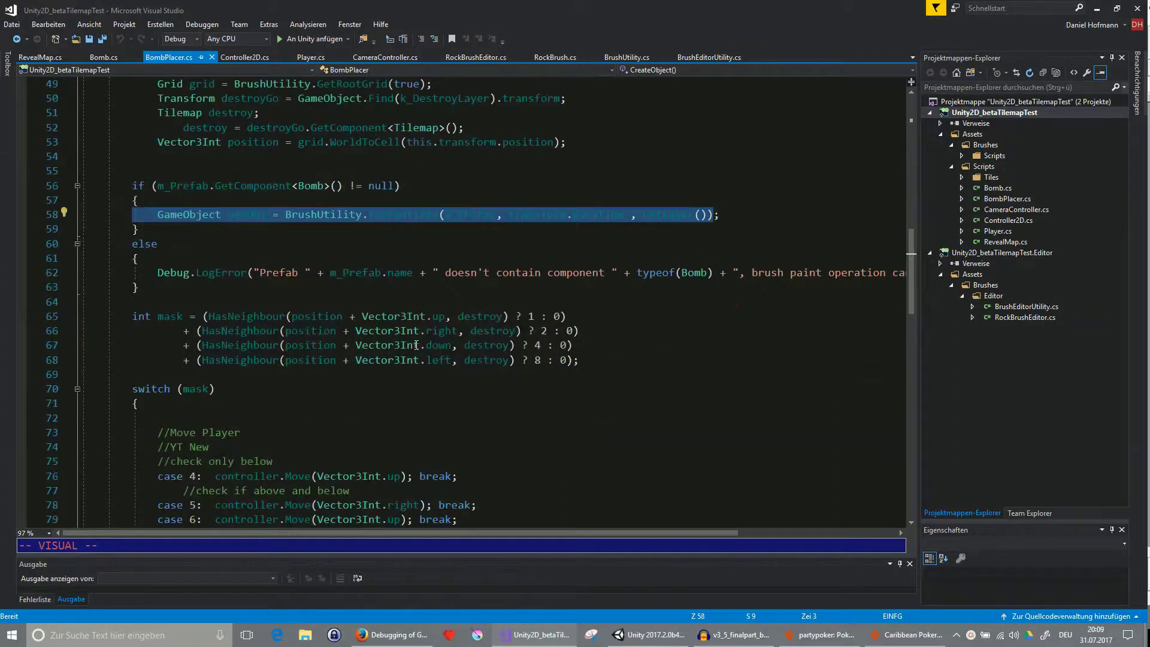
Examine the neighbour mask calculation and the switch cases that move the player away from the bomb.
scroll(520, 347, down, 1)
drag(132, 272, 608, 324)
scroll(479, 328, down, 2)
drag(120, 257, 514, 427)
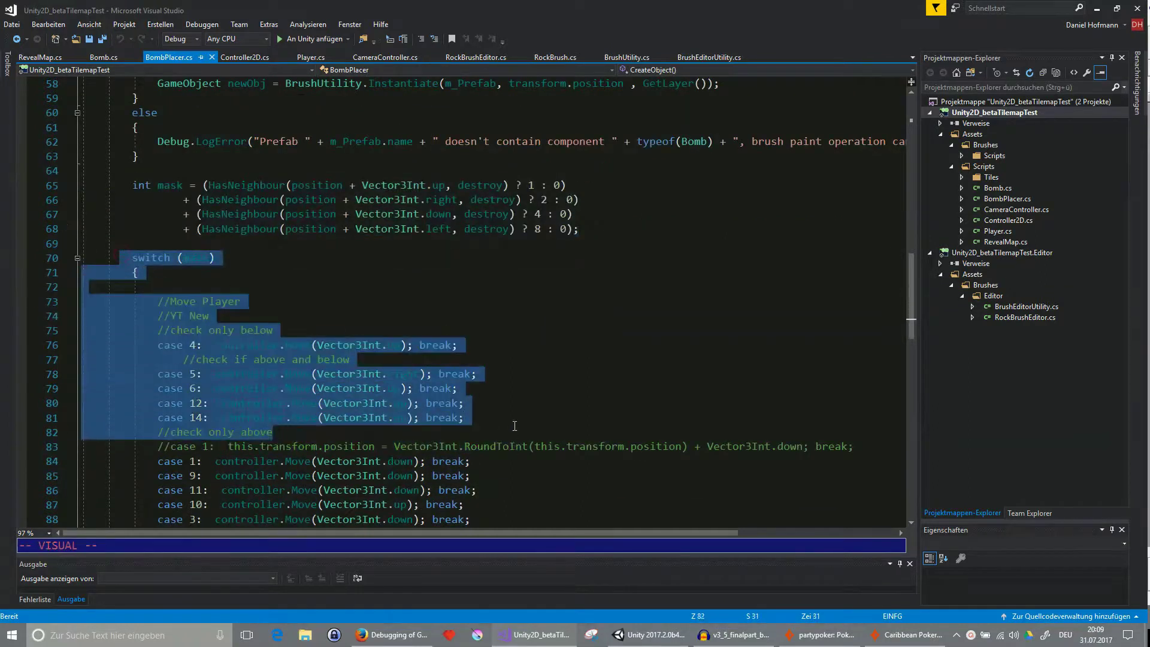
scroll(513, 425, down, 3)
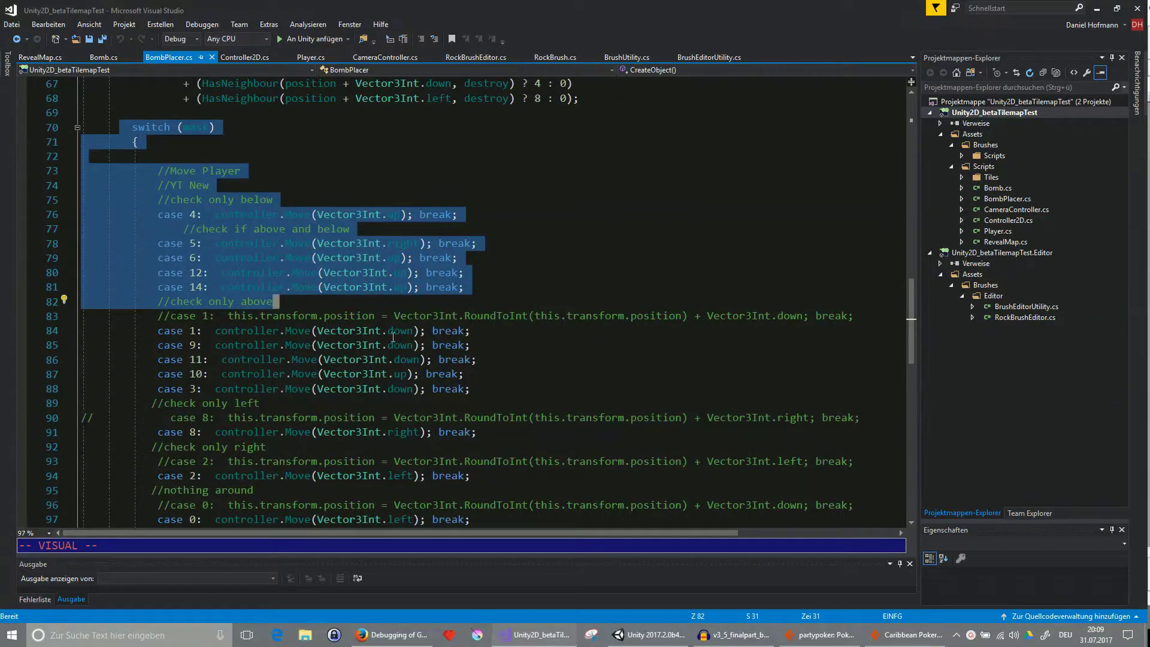
click(398, 330)
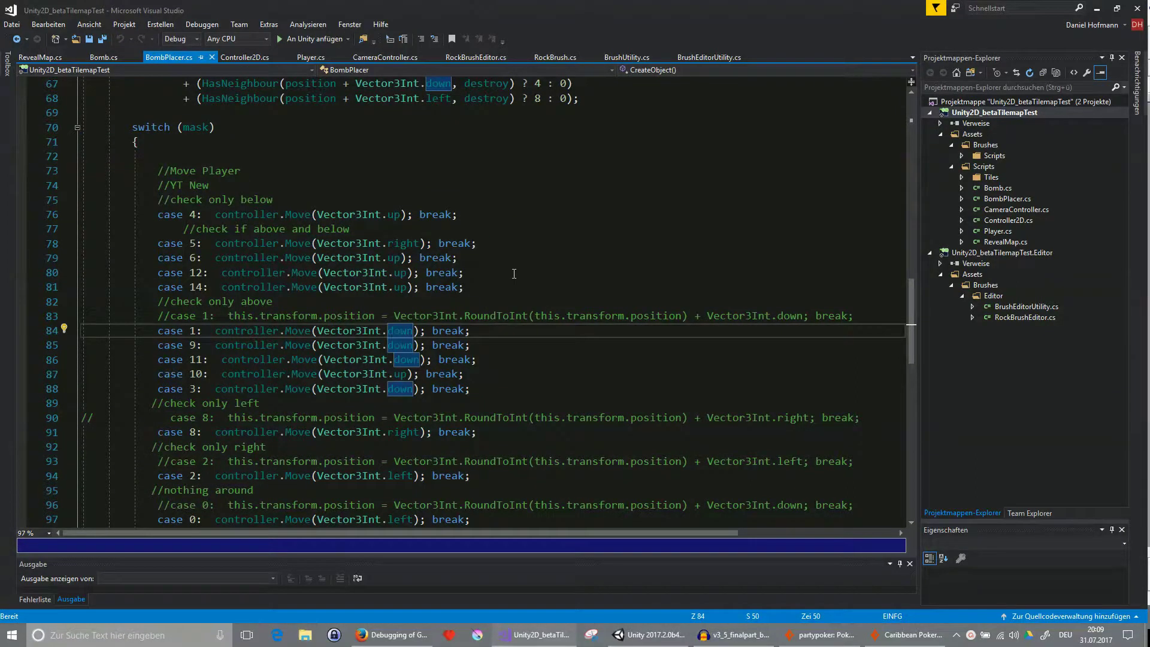
Switch to Unity and inspect the Explode() event in the bomb's explosion animation.
click(639, 636)
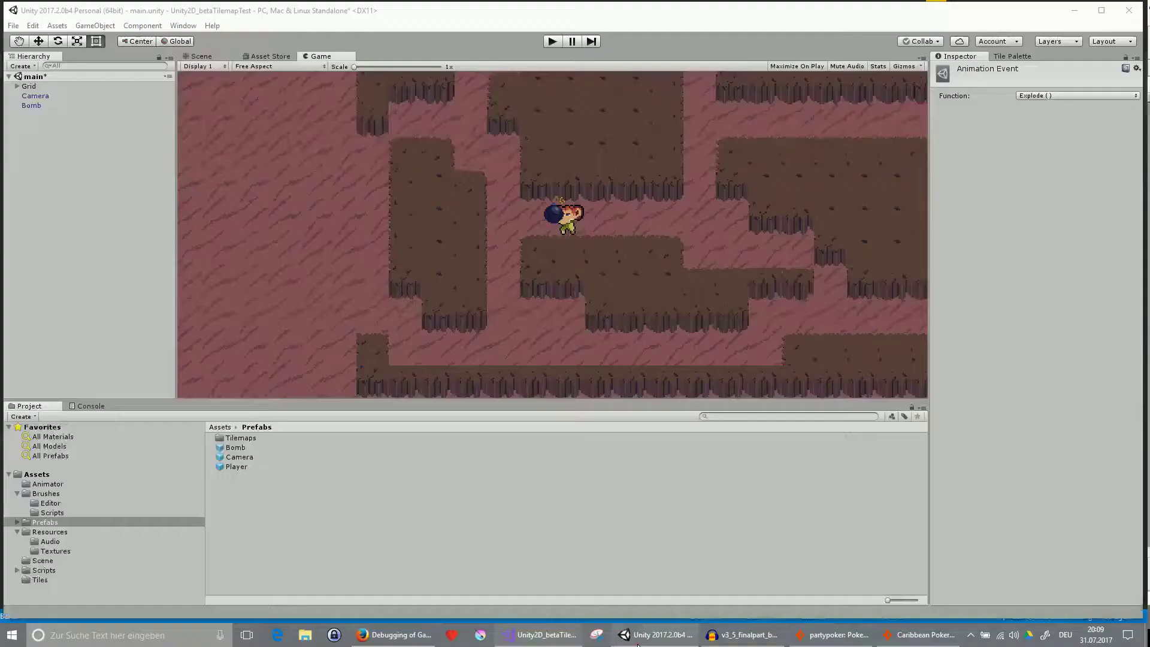
drag(8, 176, 436, 99)
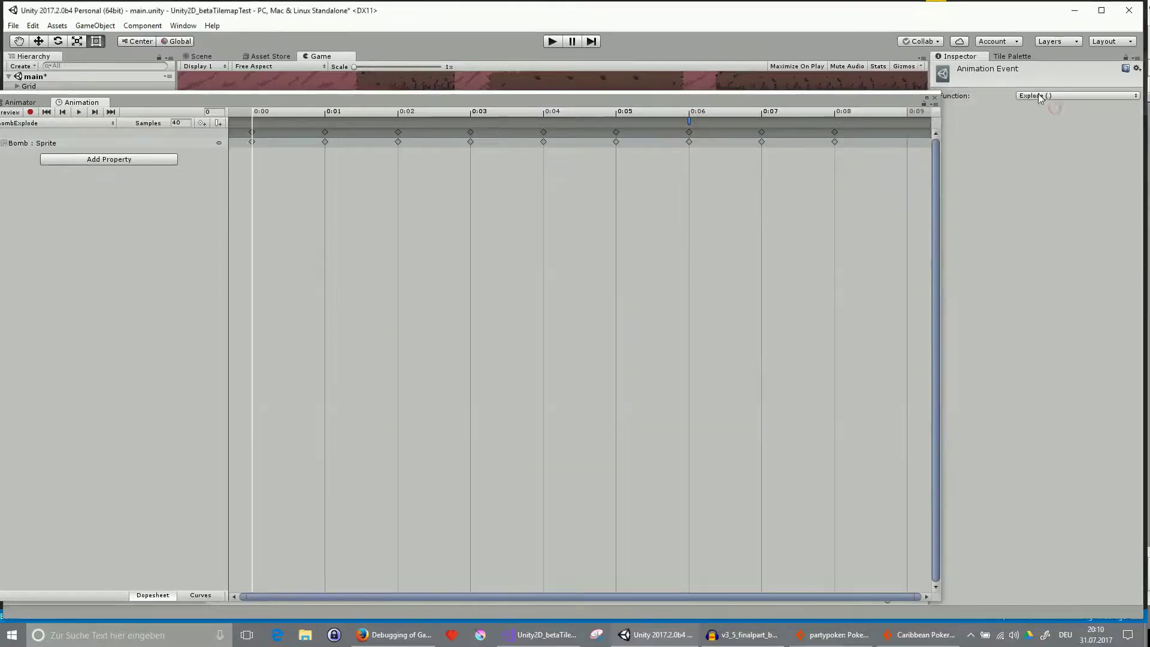
click(1073, 10)
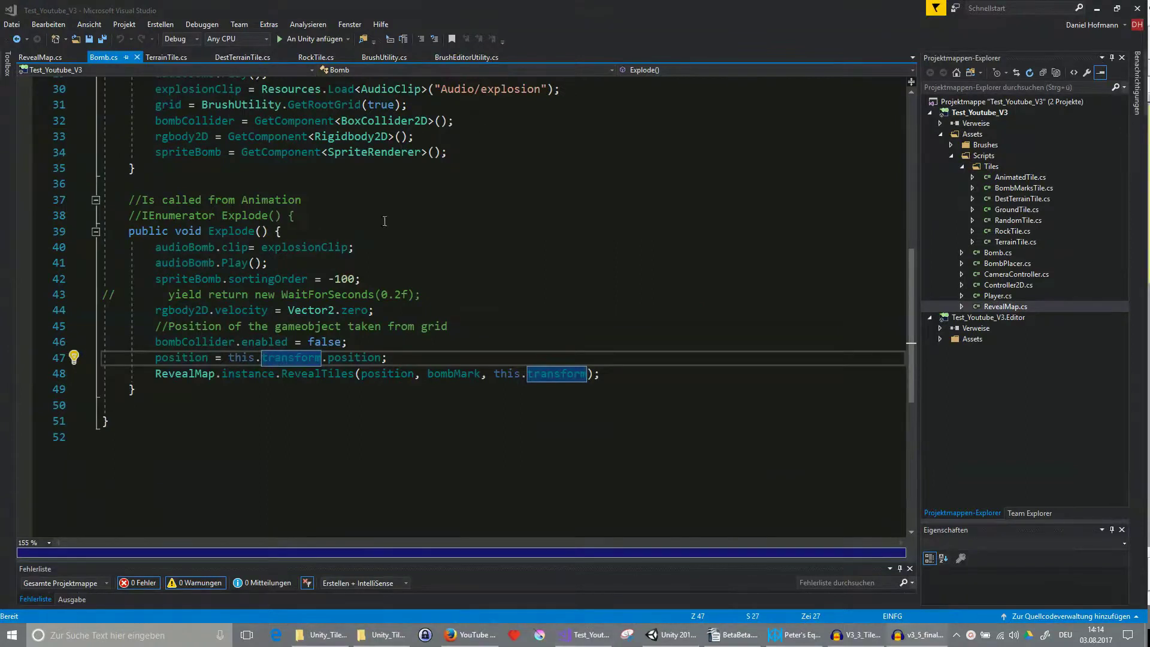
Examine Explode() in Bomb.cs, covering the explosion audio, the sprite's sorting order and the RevealTiles call.
click(216, 246)
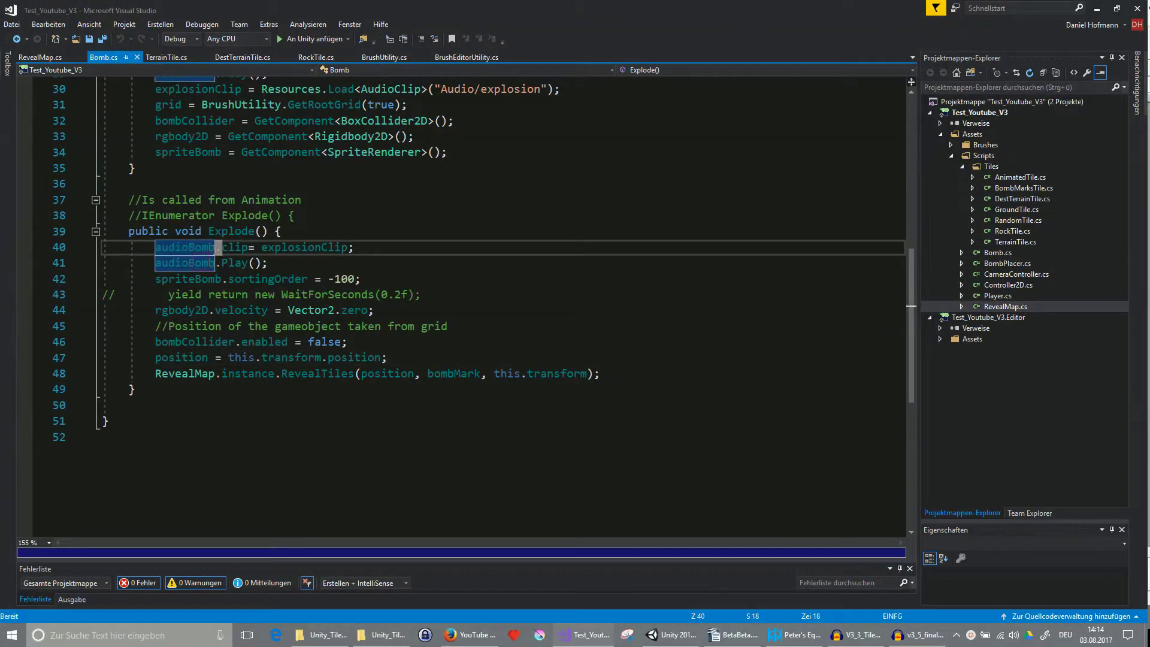
drag(362, 278, 137, 273)
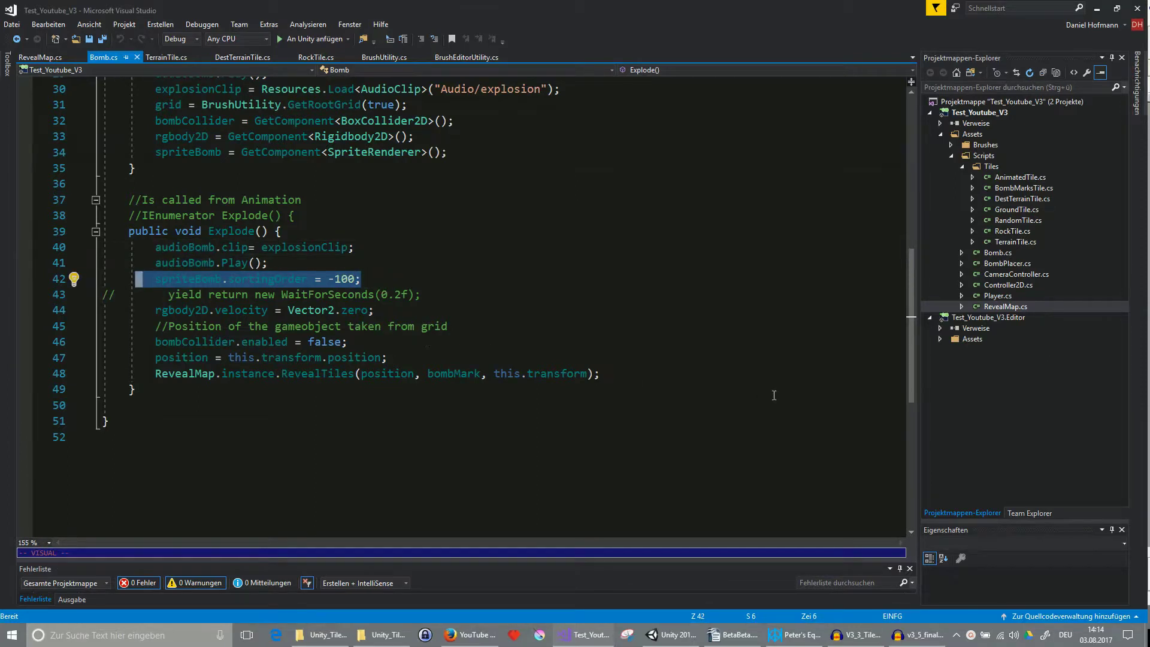
click(623, 374)
drag(623, 374, 143, 374)
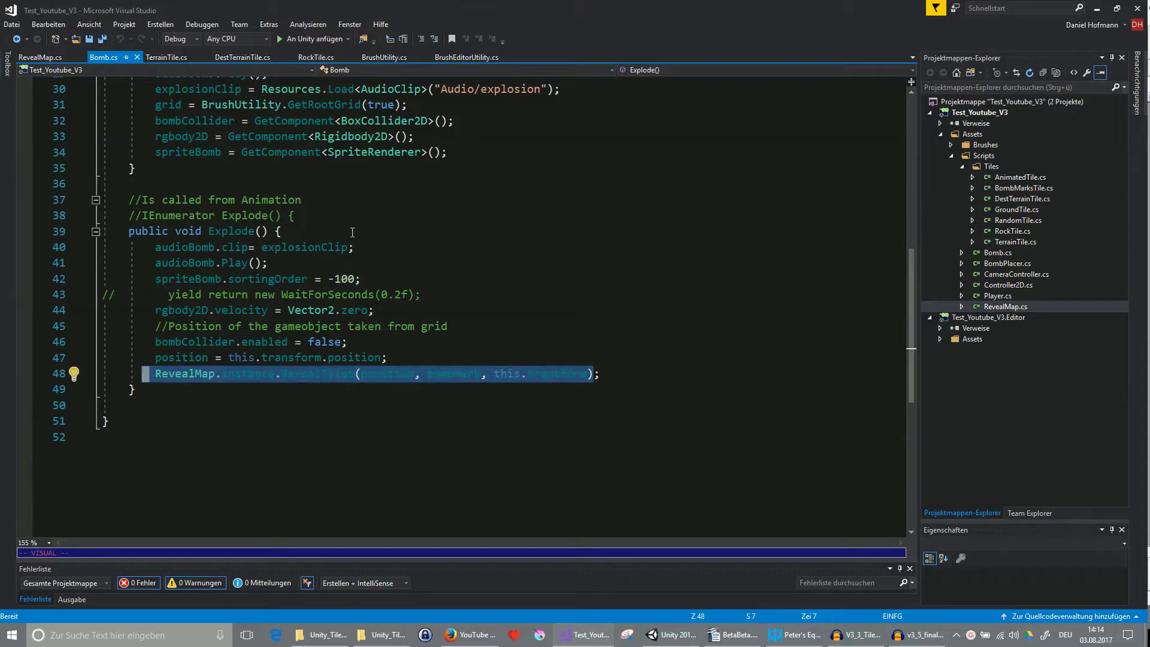
Open RevealMap.cs, then switch to Unity and inspect the Reveal Map script on the GameManager object.
click(40, 58)
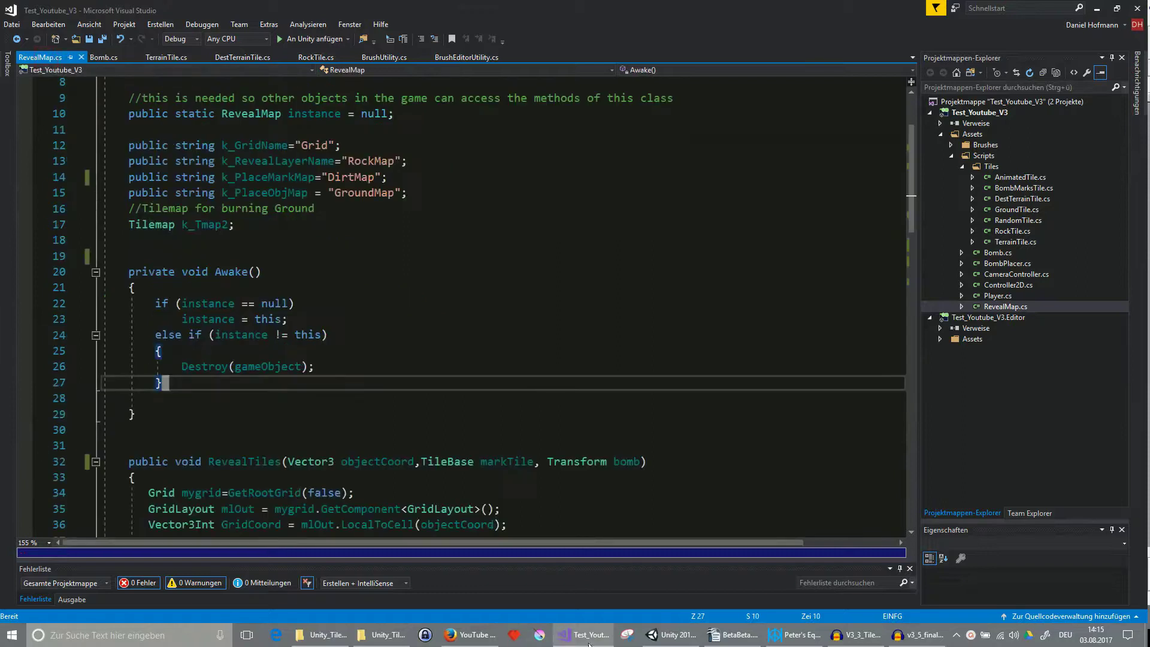
click(671, 634)
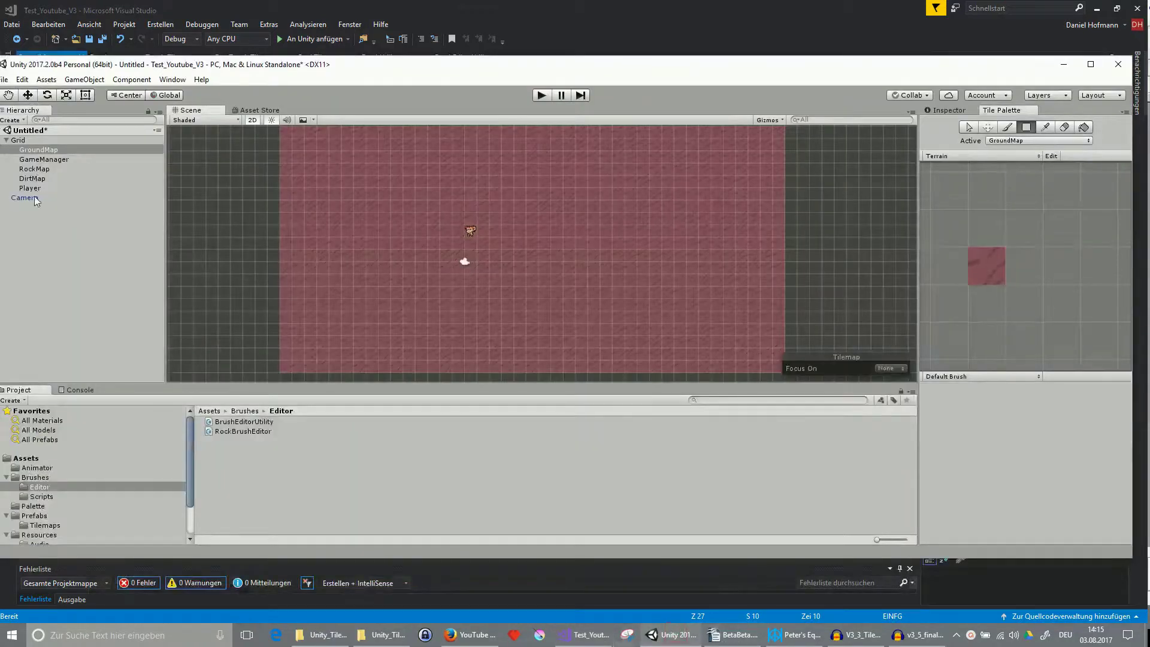
click(42, 159)
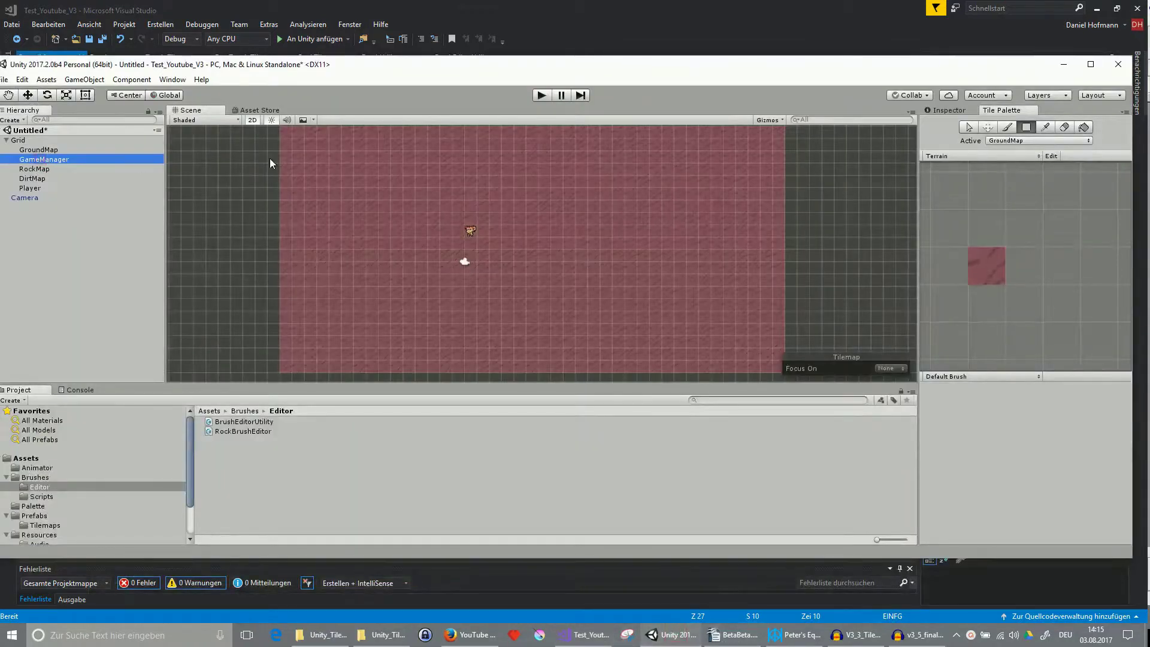
click(946, 110)
click(1035, 218)
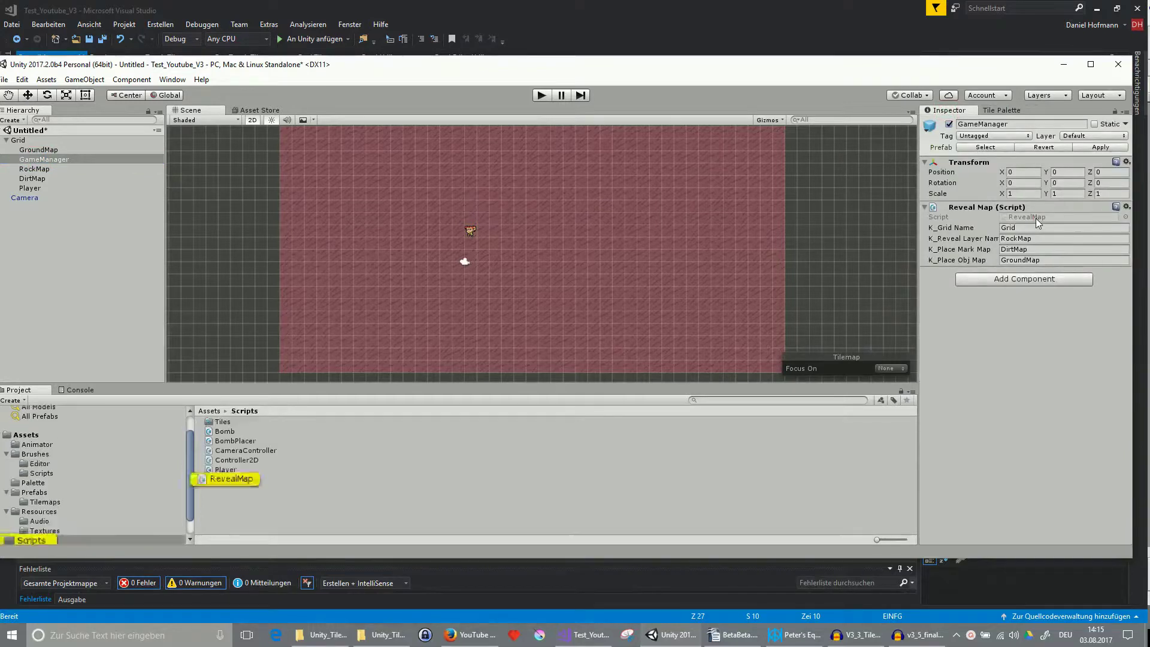
Switch to Visual Studio and examine the instance check in Awake() and the GetRootGrid call in RevealTiles() of RevealMap.cs.
click(745, 31)
drag(150, 303, 163, 384)
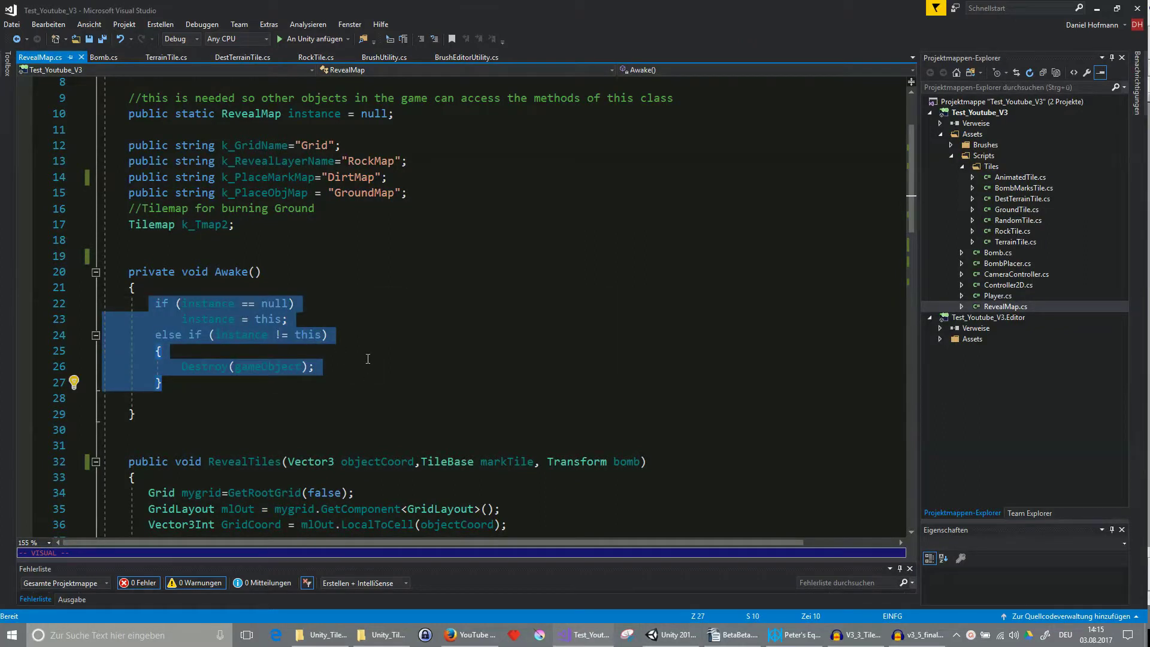
scroll(418, 349, down, 2)
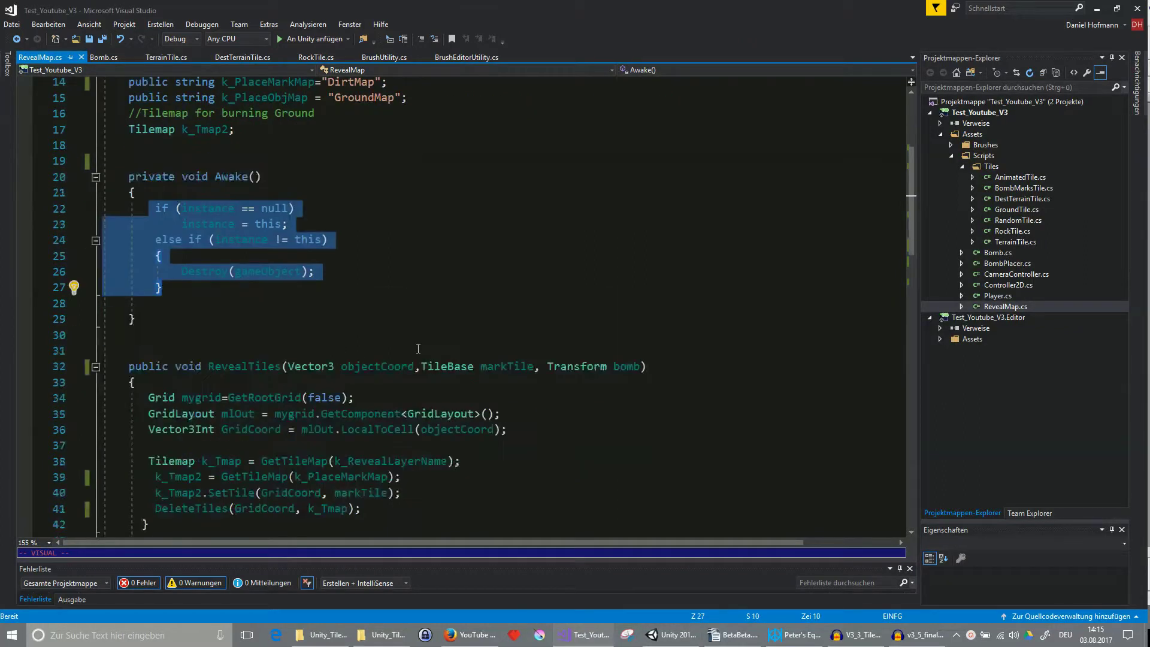
scroll(418, 349, down, 3)
click(252, 256)
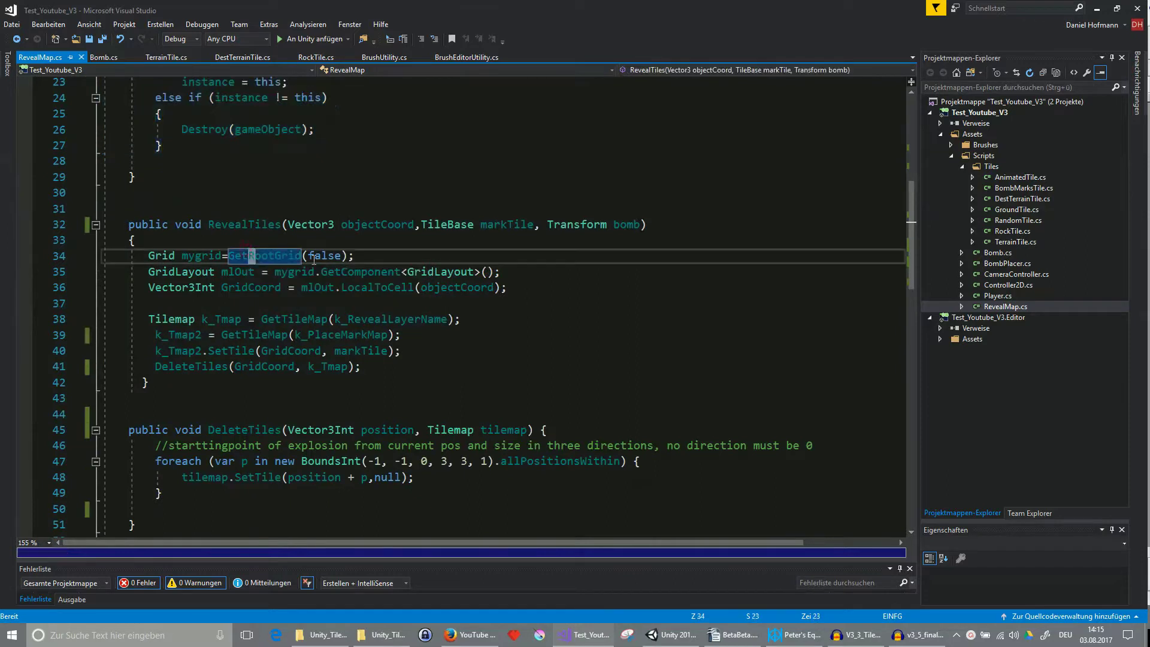
scroll(359, 324, down, 2)
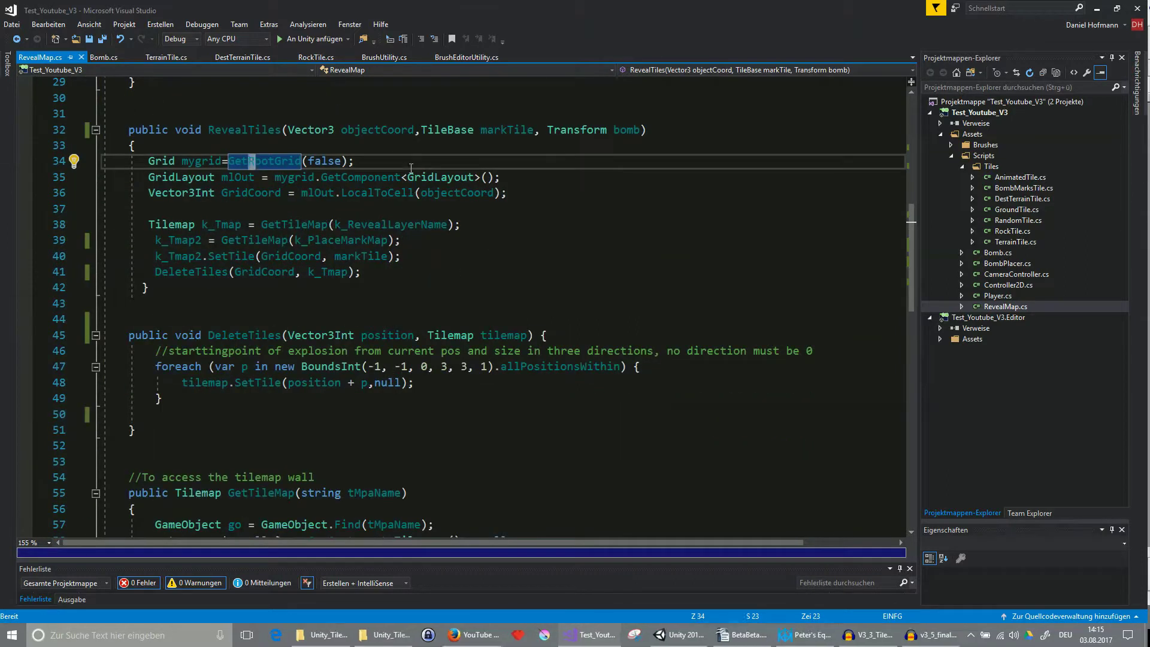
Examine the BoundsInt loop in DeleteTiles() and the SetTile call for markTile in RevealTiles(), then switch to Unity.
drag(188, 335, 456, 382)
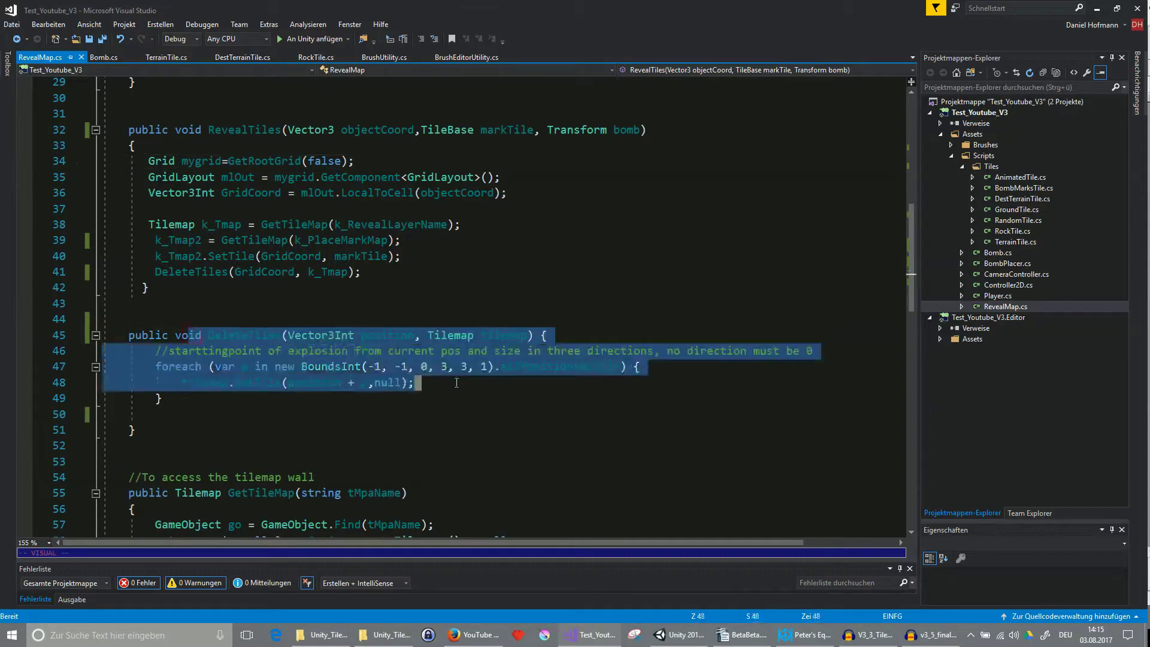
drag(639, 366, 146, 367)
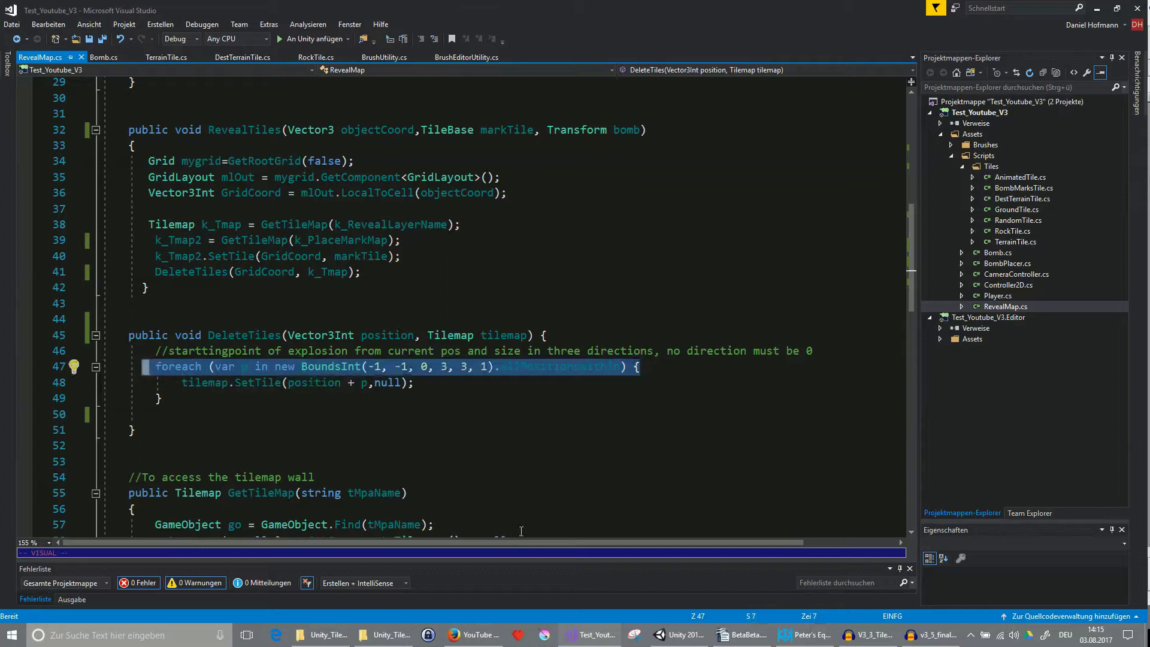
drag(421, 259, 130, 256)
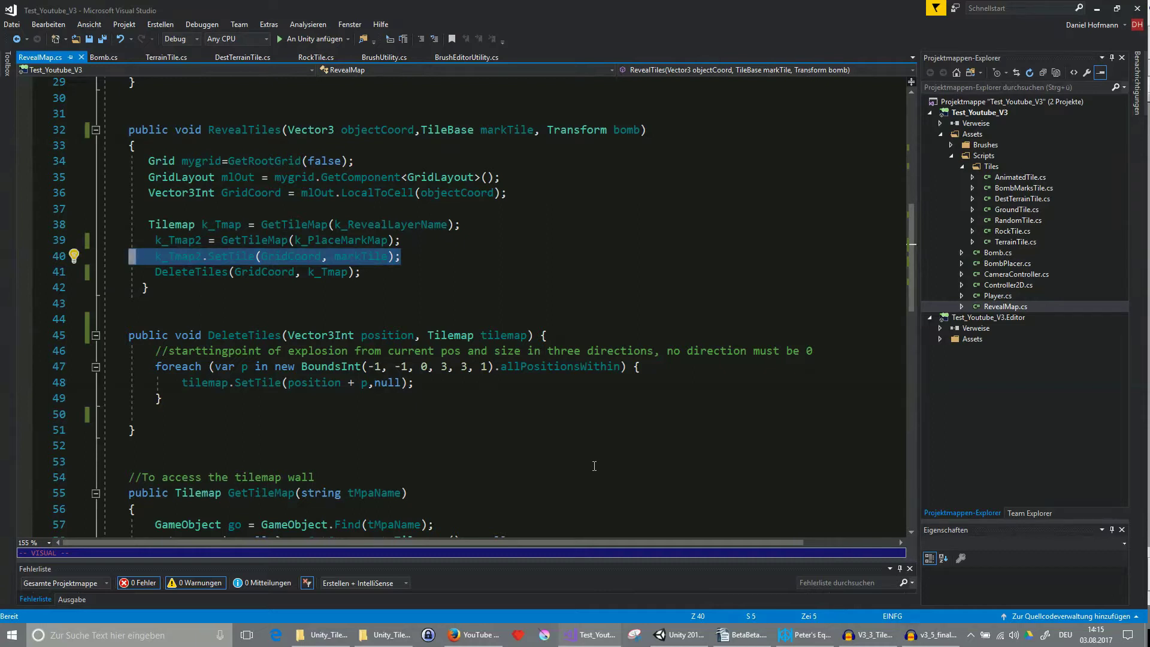
mouse_move(687, 640)
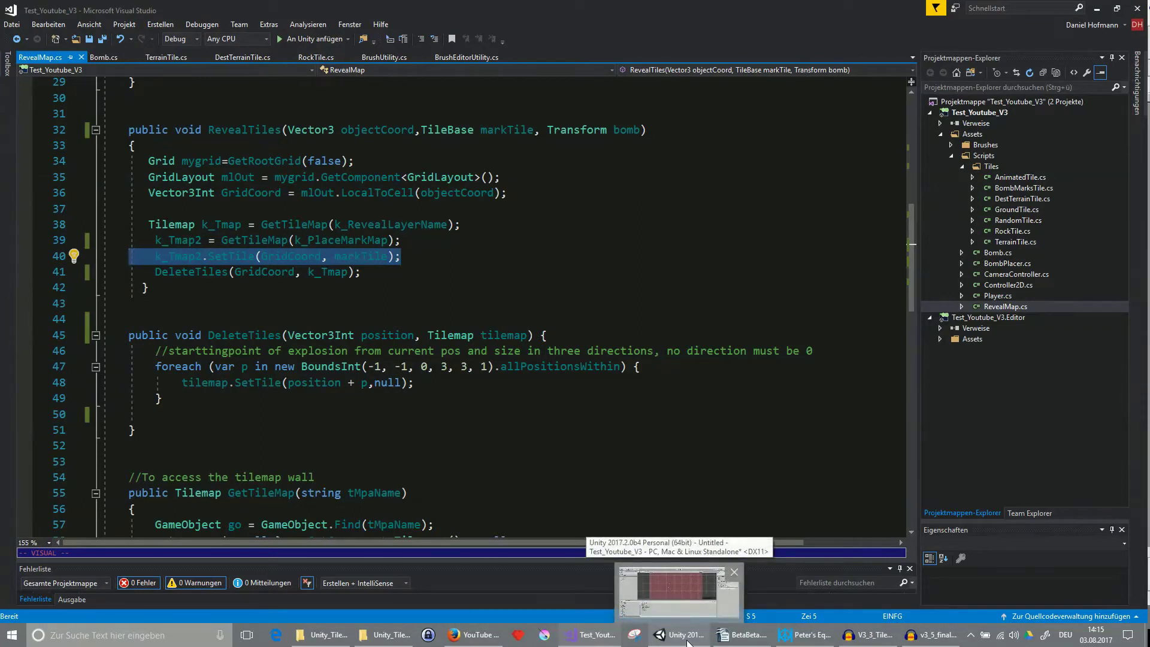
click(687, 641)
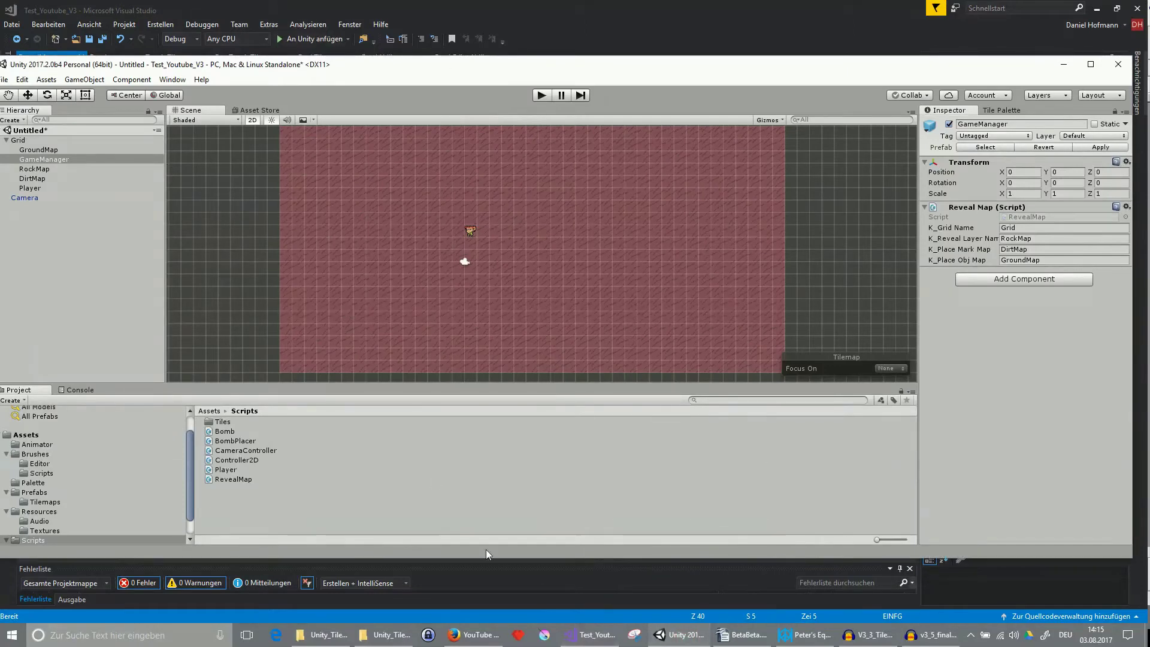
click(970, 635)
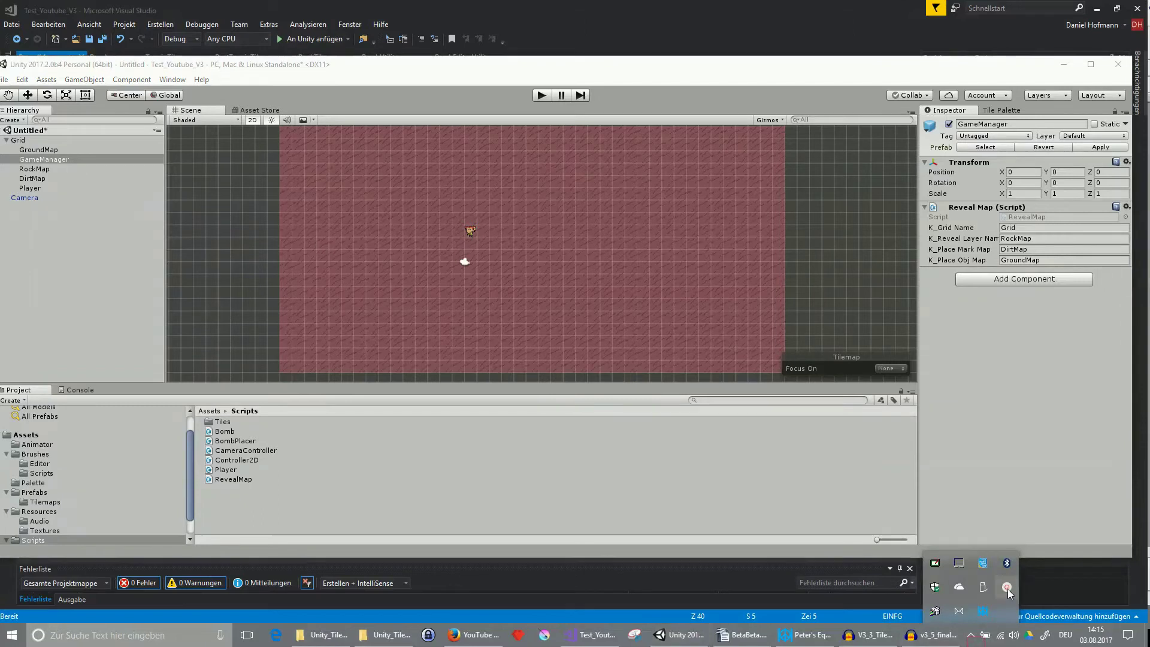
mouse_move(1007, 588)
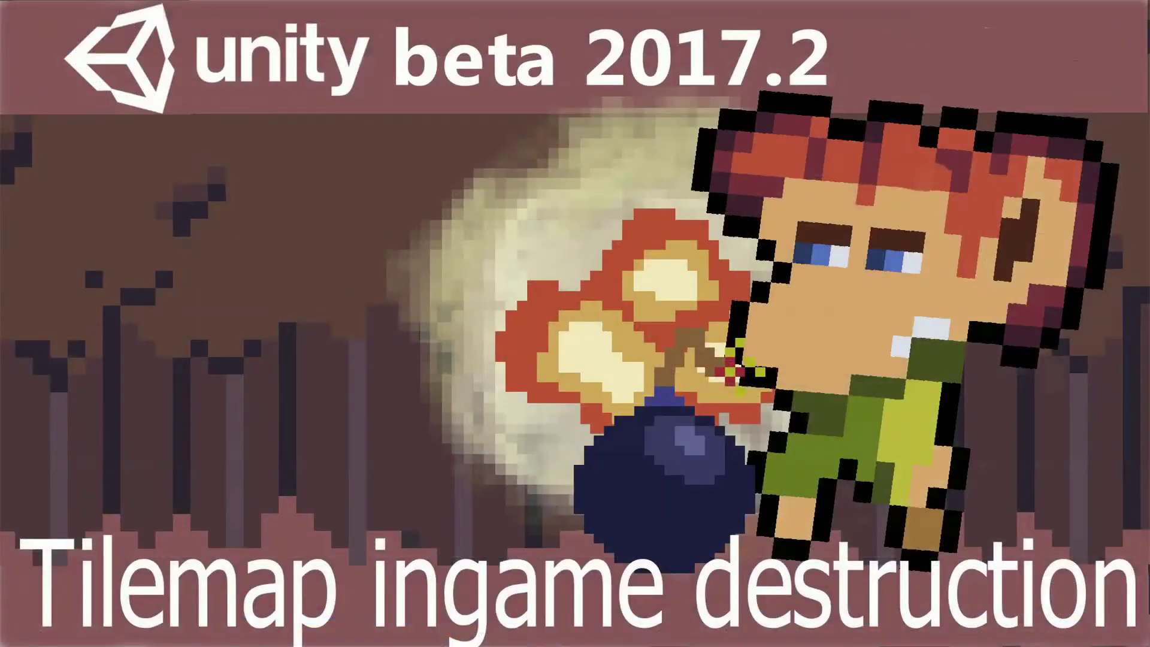